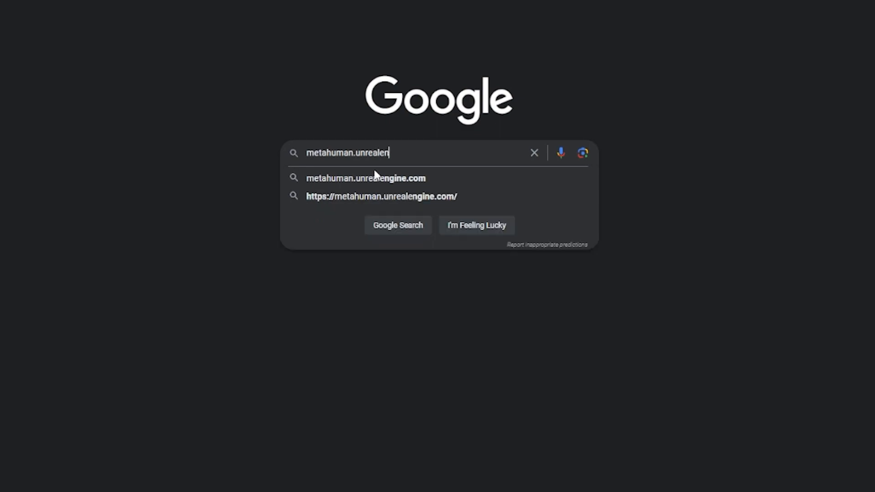
Search Google for metahuman.unrealengine.com
key("Return")
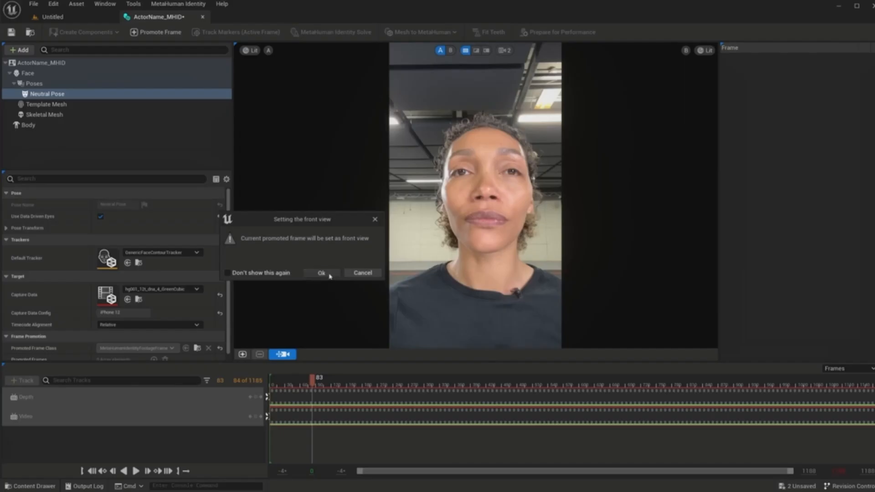
Confirm setting the current promoted frame of the Neutral Pose as the front view
left_click(321, 273)
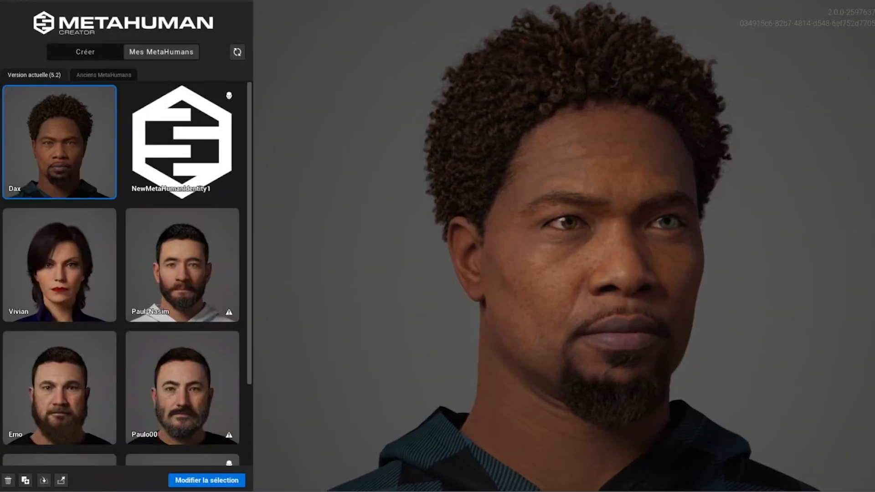
Select NewMetaHumanIdentity1 among the saved MetaHumans and inspect its head in the preview
left_click(171, 166)
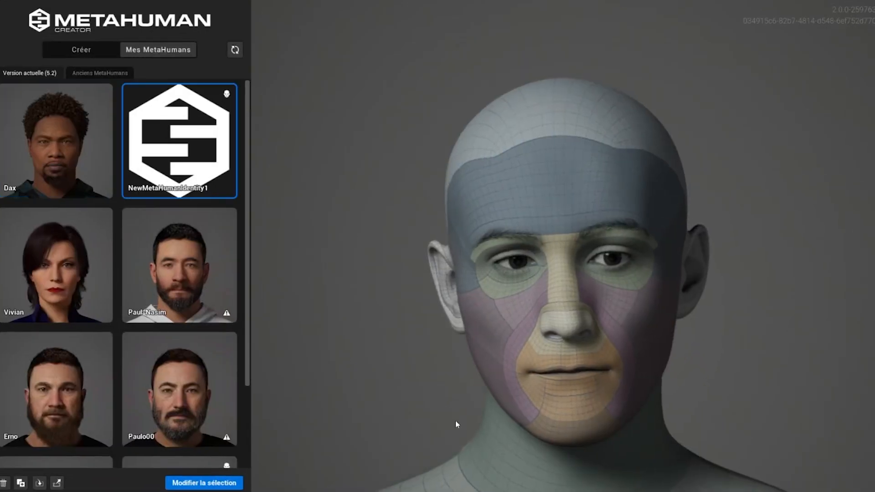
left_click_drag(488, 414, 479, 240)
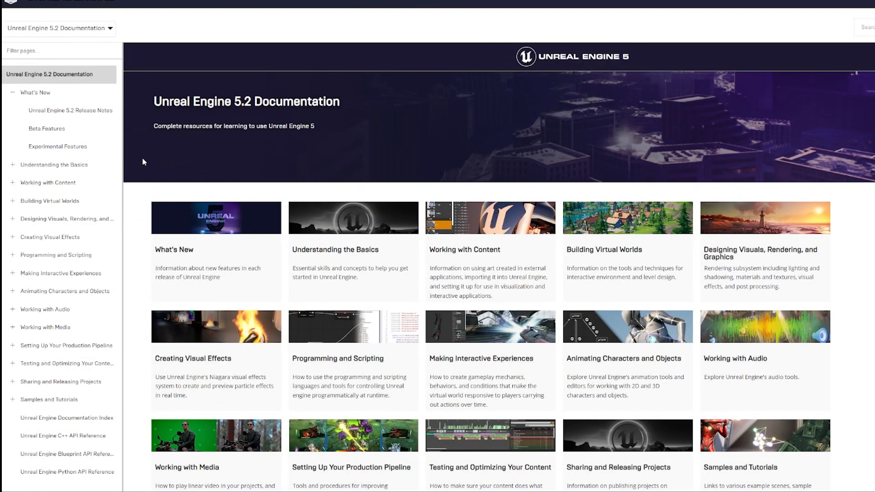
Browse the What's New section of the Unreal Engine 5.2 documentation and open Beta Features
scroll(148, 200, "down", 3)
left_click(162, 129)
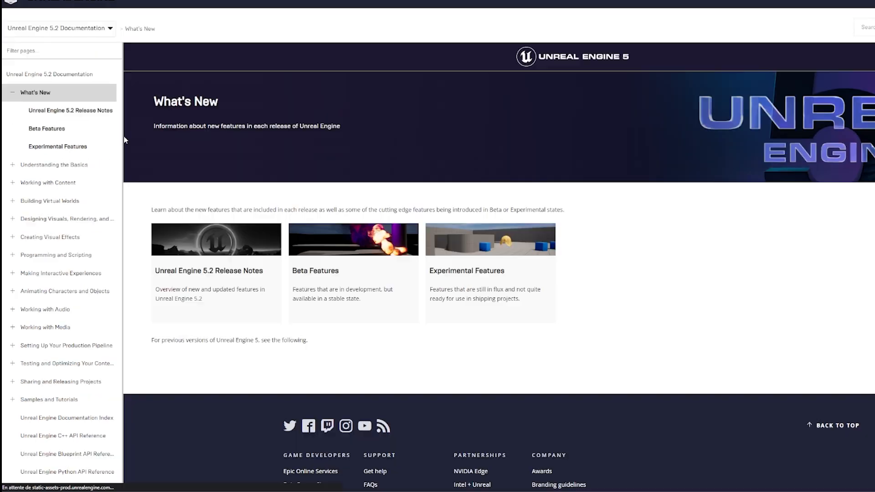
scroll(152, 170, "down", 3)
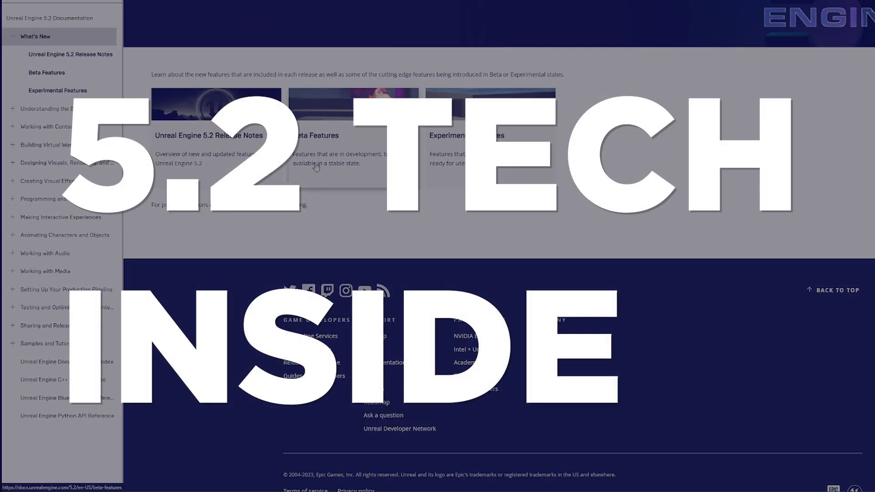
left_click(319, 169)
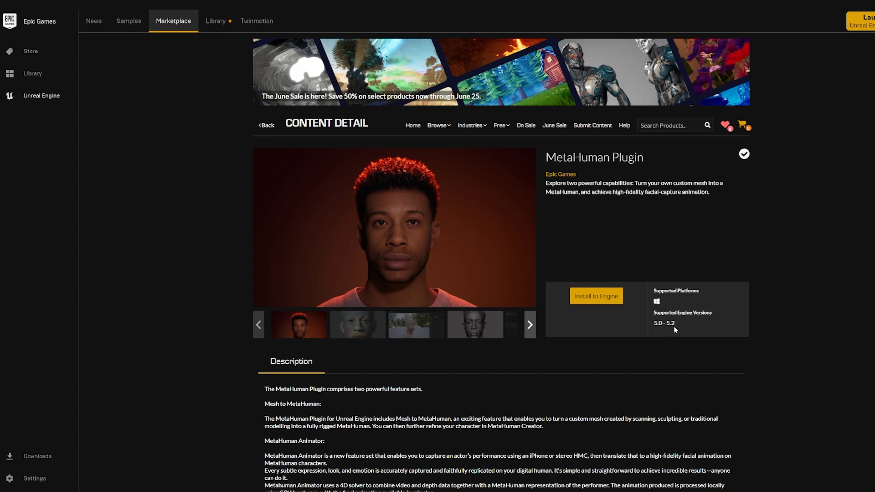
Check the MetaHuman Plugin's supported platforms and engine versions, and open its install-to-engine option
left_click_drag(644, 320, 643, 322)
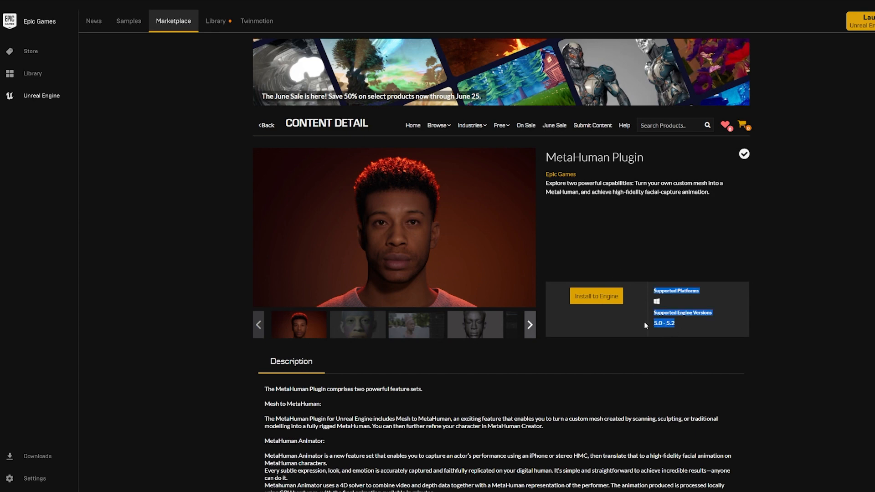
left_click(600, 331)
left_click(594, 297)
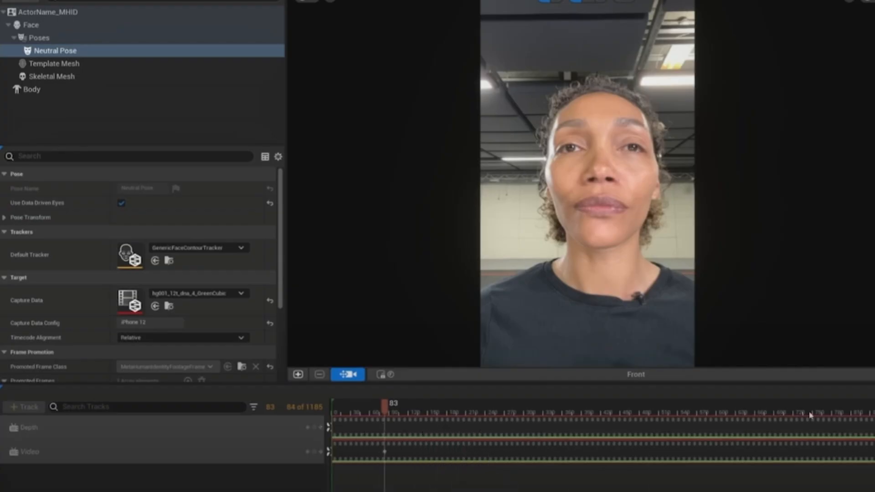
Scrub forward through the captured face footage of the MetaHuman Identity
left_click_drag(385, 403, 730, 392)
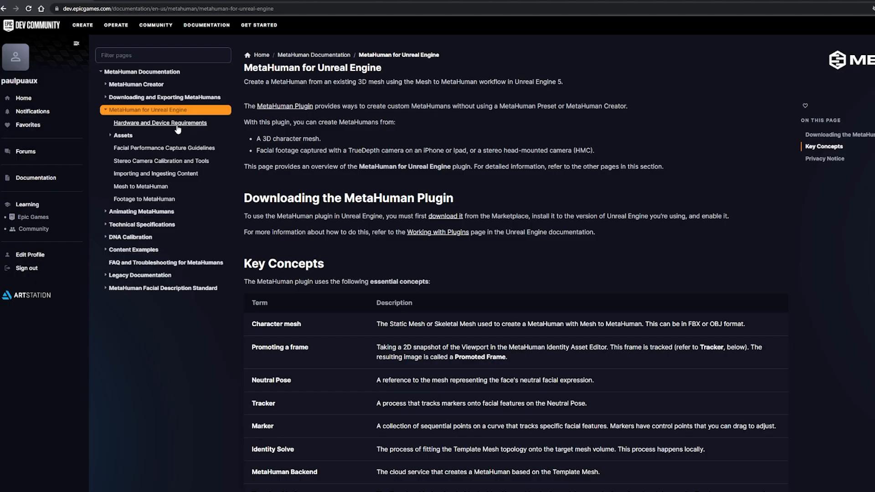
Open the Hardware and Device Requirements page of the MetaHuman for Unreal Engine documentation and skim it
left_click(176, 123)
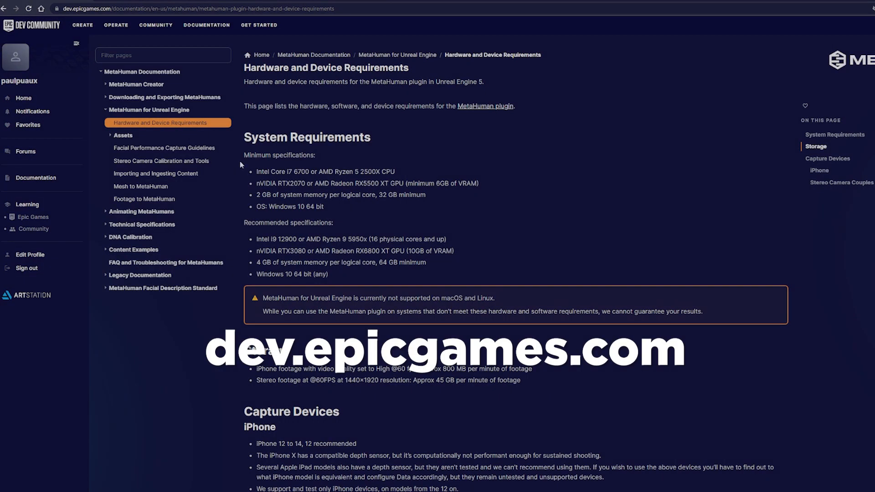
scroll(242, 161, "down", 9)
scroll(243, 160, "up", 9)
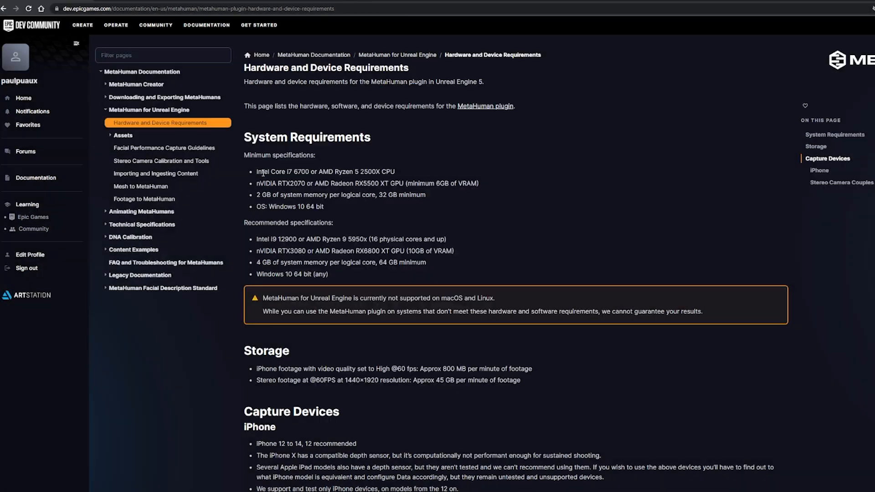
Examine the minimum and recommended processor, graphics card and memory specifications for the MetaHuman plugin
left_click_drag(256, 172, 395, 172)
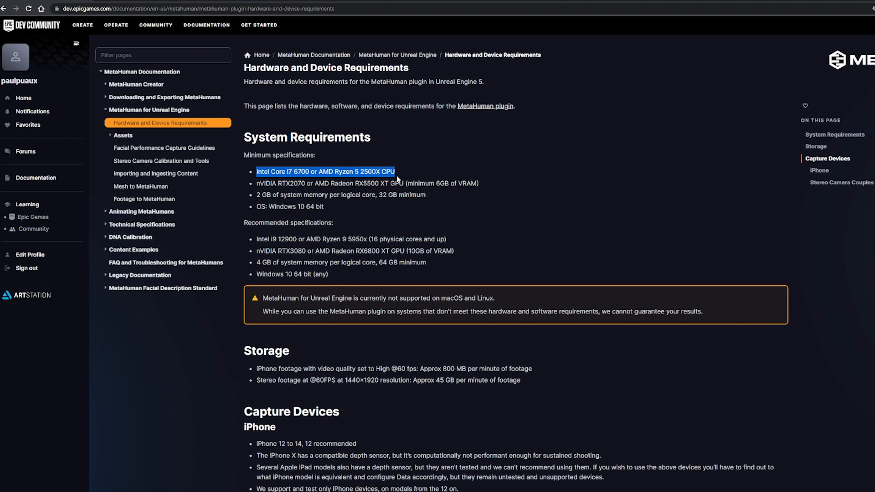
left_click_drag(257, 238, 455, 242)
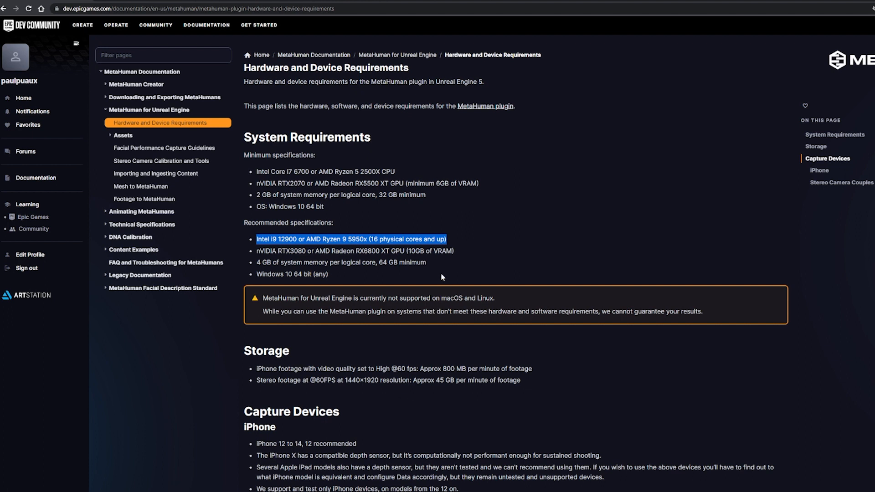
left_click(484, 250)
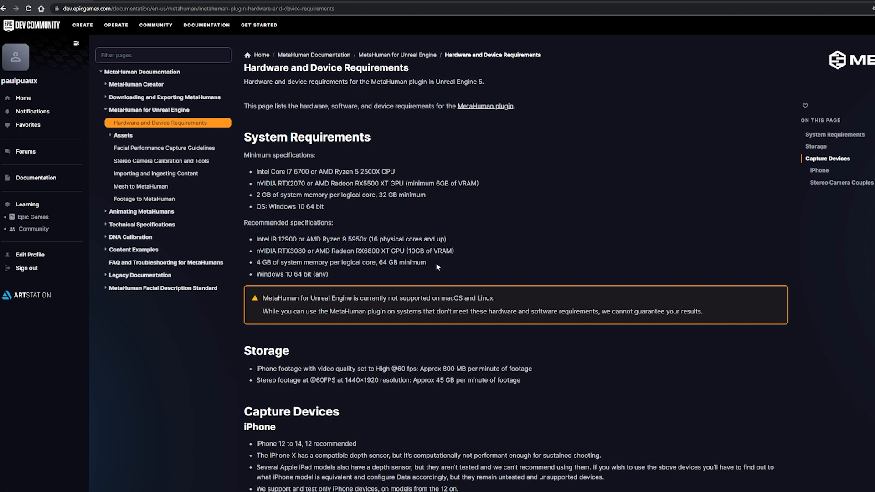
left_click_drag(428, 262, 245, 267)
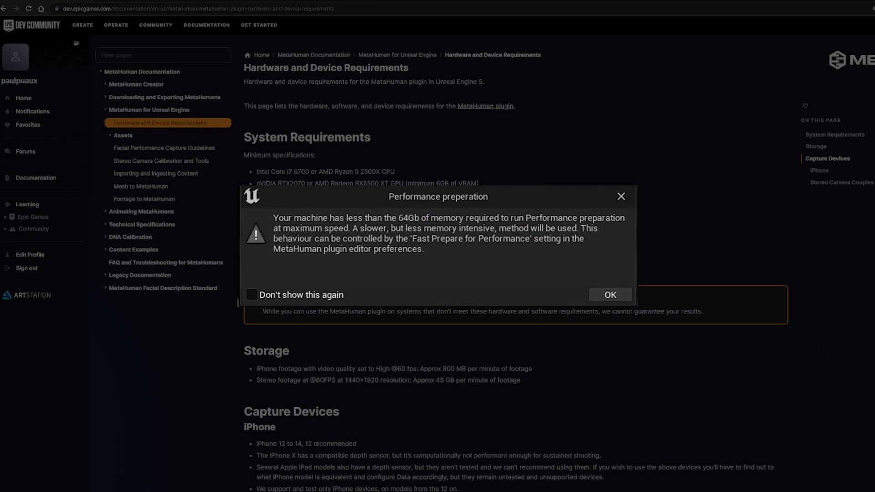
triple_click(287, 251)
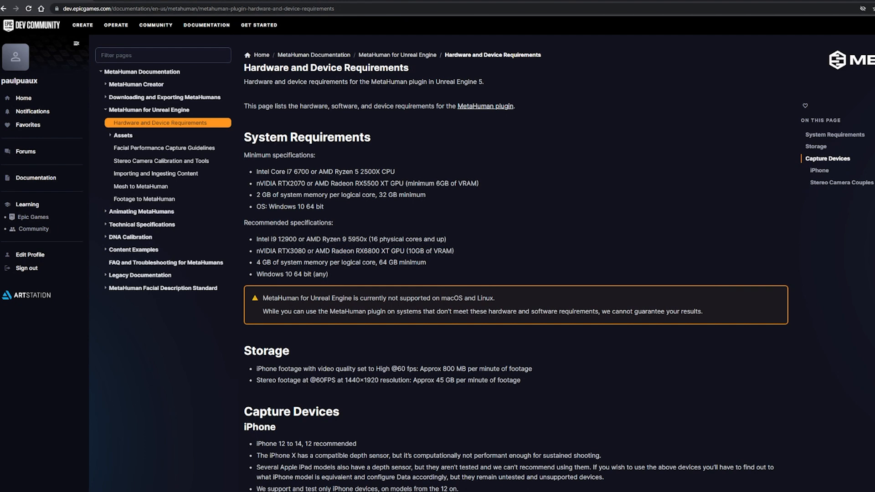
Examine the iPhone requirements under Capture Devices on the requirements page
scroll(515, 263, "down", 3)
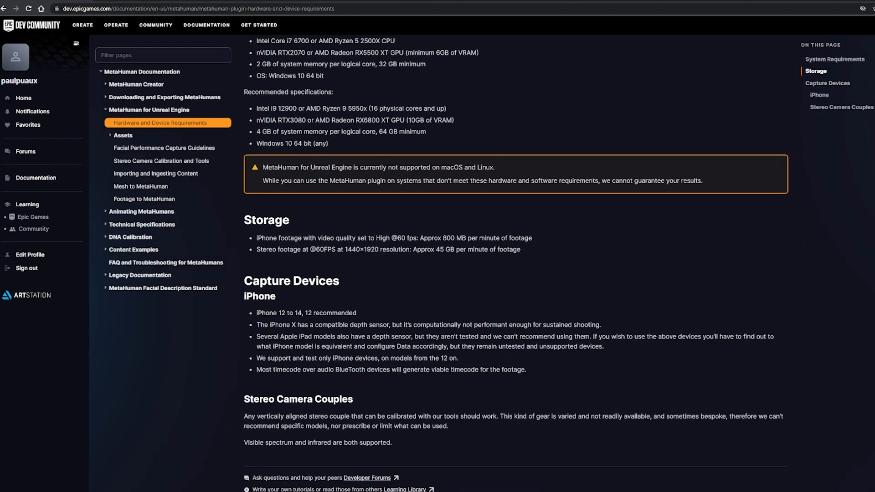
left_click_drag(243, 278, 556, 371)
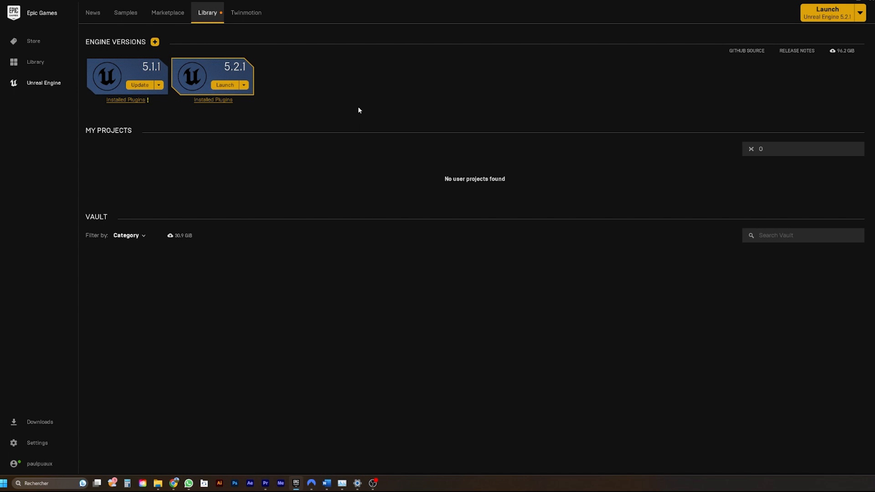
Review the installation options and the installed plugins of Unreal Engine 5.2.1, closing both without changes
left_click(244, 85)
left_click(238, 96)
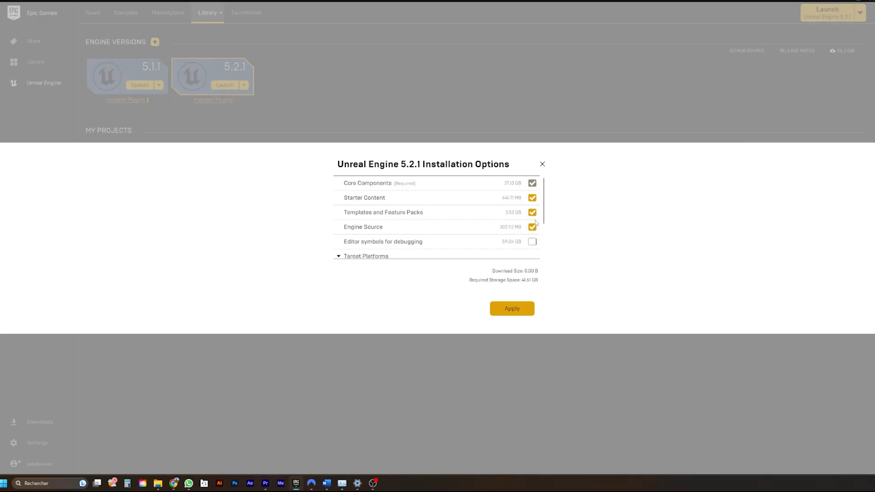
mouse_move(544, 207)
left_mouse_down()
mouse_move(545, 251)
mouse_move(548, 197)
left_mouse_up()
left_click(542, 163)
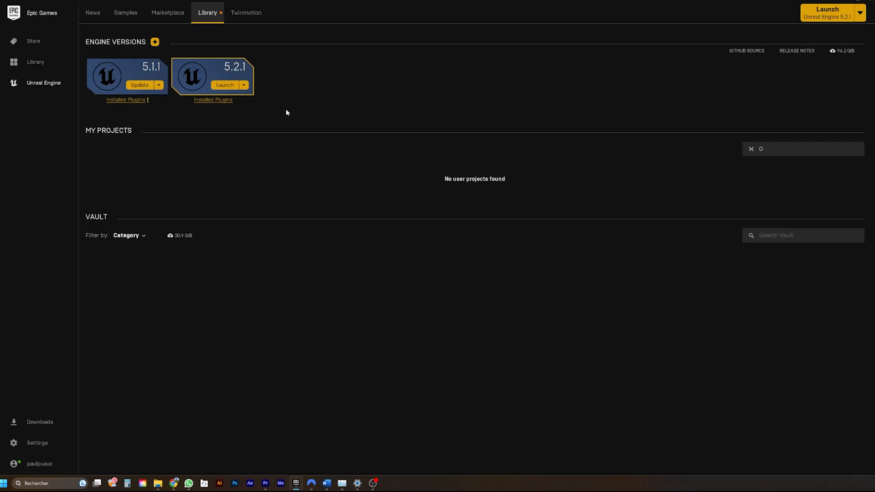
left_click(212, 100)
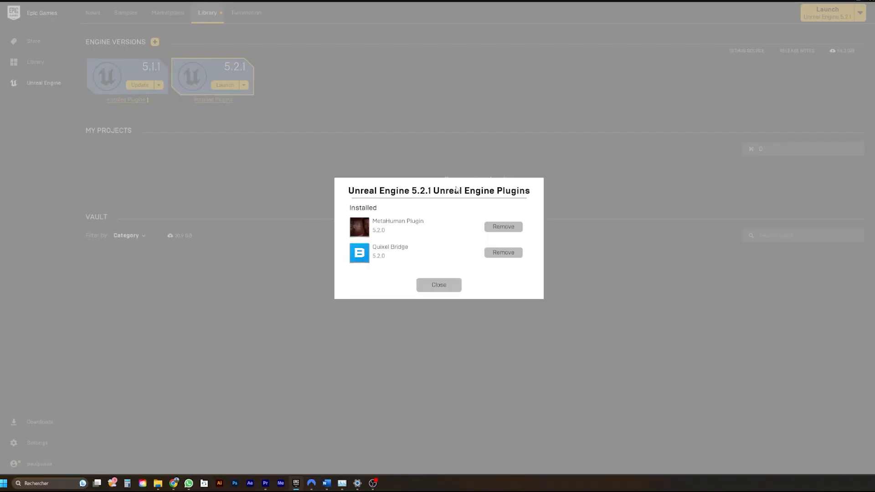
left_click(435, 288)
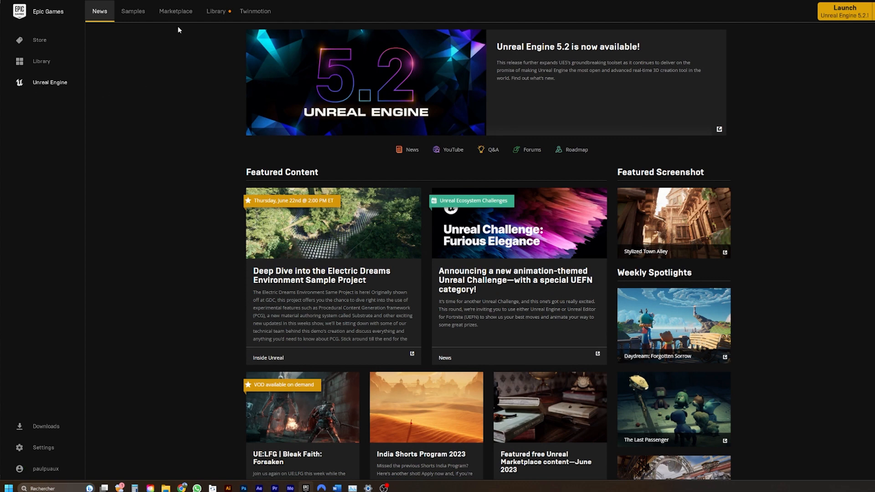
Search the Marketplace for the MetaHuman Plugin and open its content page
left_click(175, 11)
left_click(658, 110)
type("metahuman plugi")
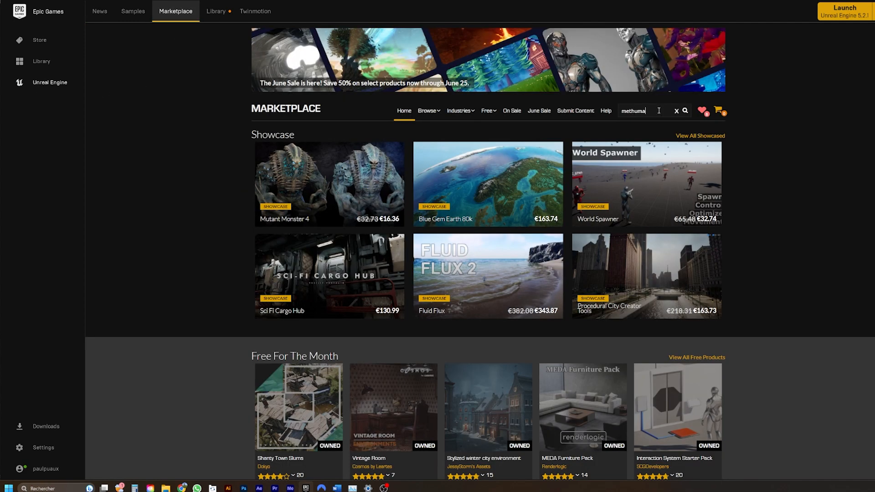
type("n")
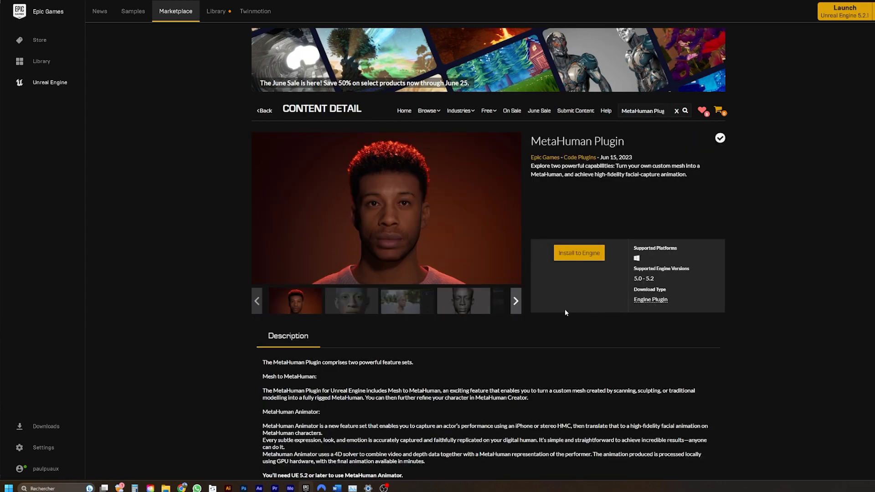
Check which engine slots are offered for installing the MetaHuman Plugin, and cancel the installation
left_click(567, 258)
left_click(419, 240)
left_click(419, 241)
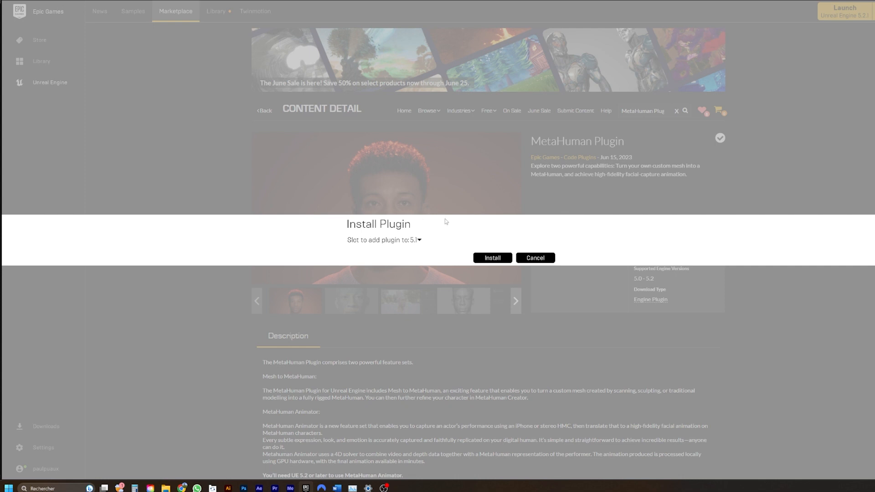
left_click(535, 258)
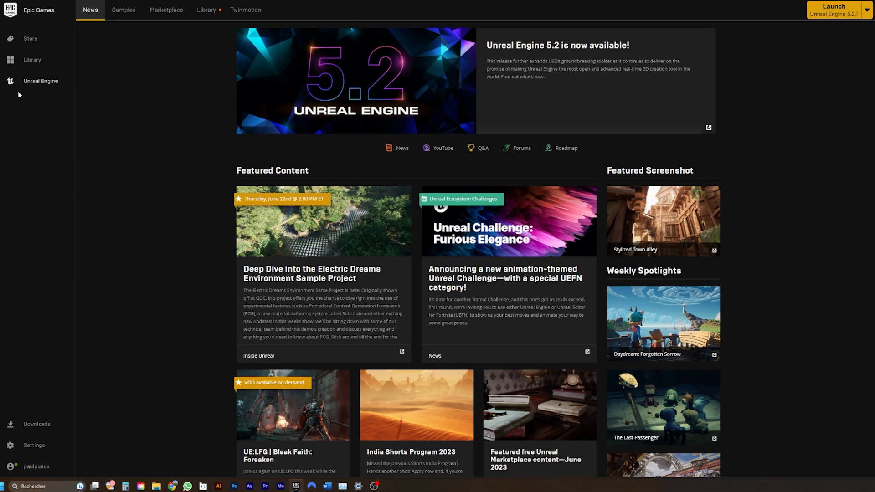
Filter the vault in the Unreal Engine library by the Code Plugins category
left_click(207, 11)
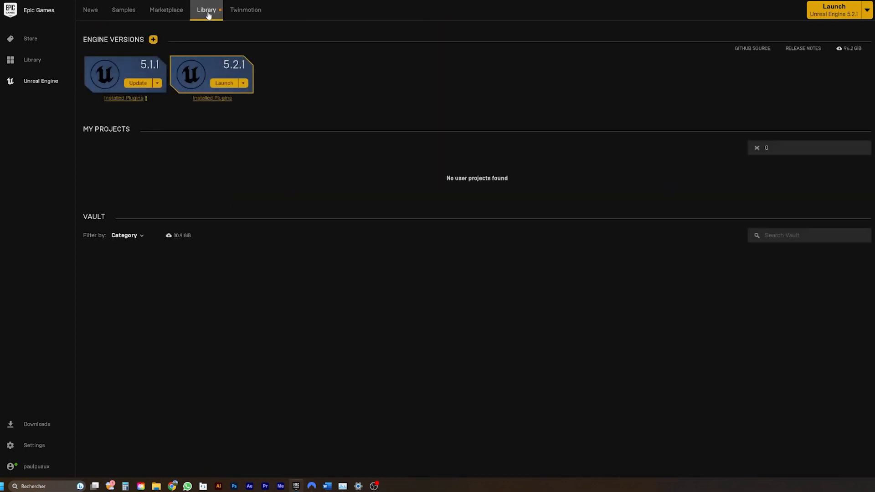
left_click(128, 236)
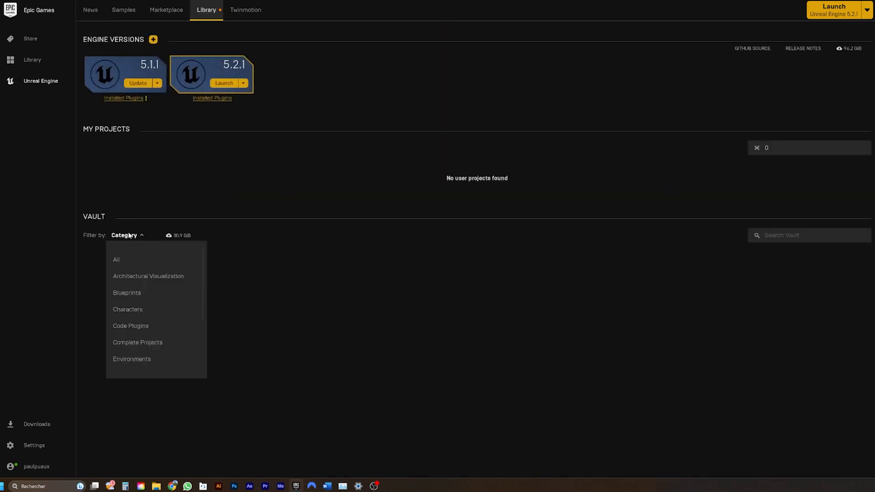
scroll(141, 336, "down", 1)
left_click(133, 314)
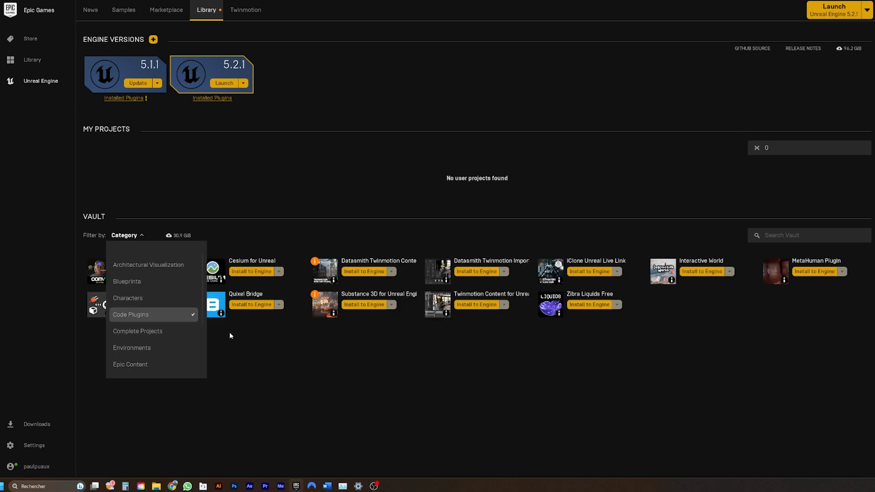
left_click(323, 351)
Check the MetaHuman Plugin's compatible engine versions and its install slot from the vault, and cancel the installation
mouse_move(783, 281)
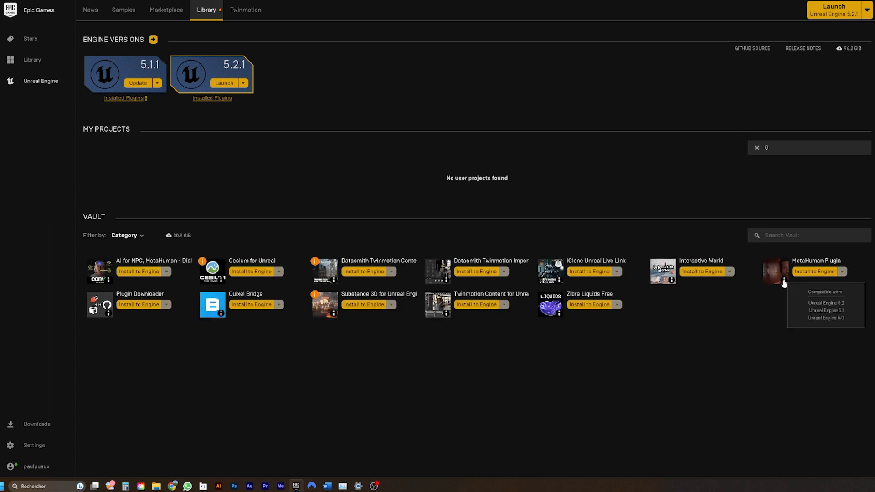
left_click(818, 275)
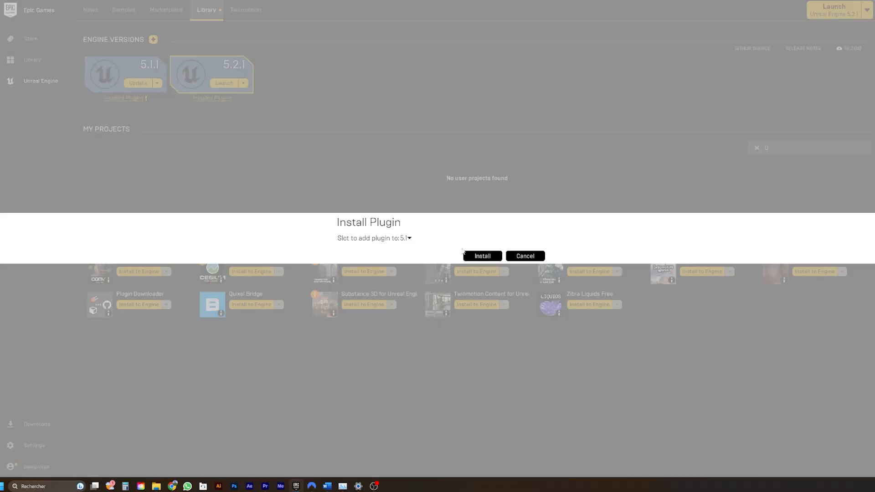
left_click(524, 256)
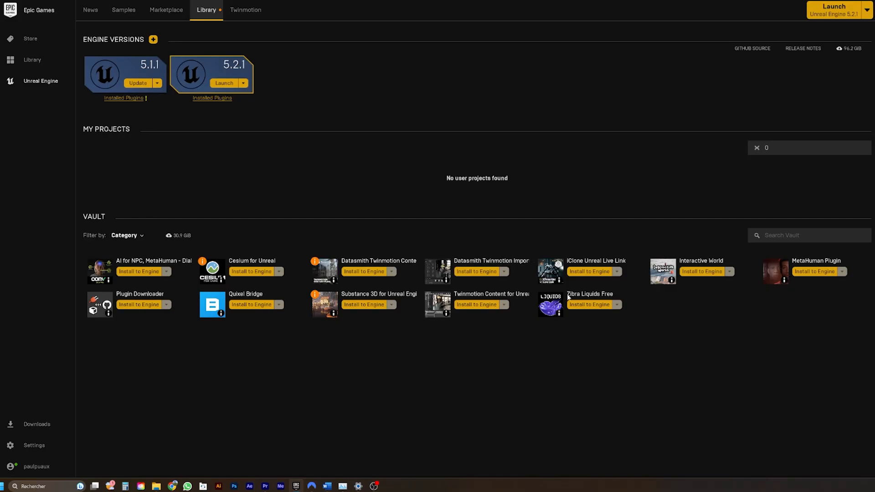
Check that the MetaHuman Plugin is among the installed plugins of Unreal Engine 5.2.1, and close the list
left_click(211, 99)
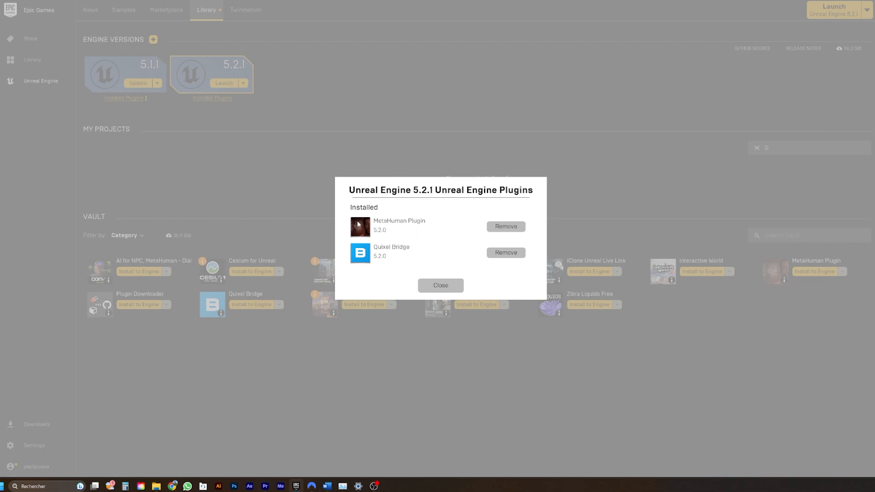
left_click(440, 286)
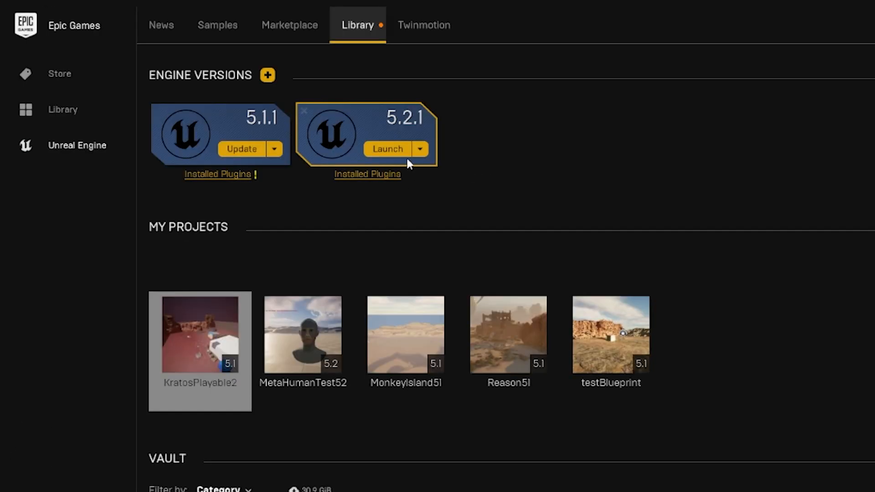
Launch Unreal Engine 5.2.1 from the library's engine versions
left_click(390, 149)
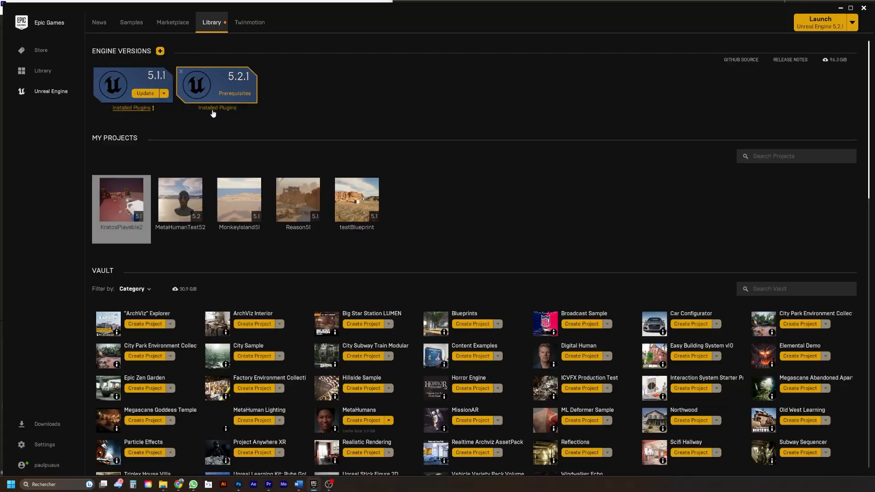
left_click(216, 108)
left_click(416, 289)
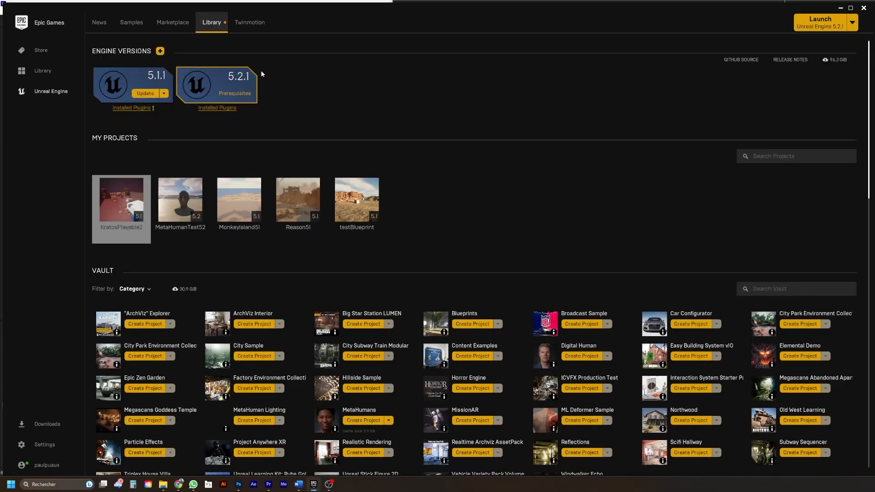
left_click(232, 98)
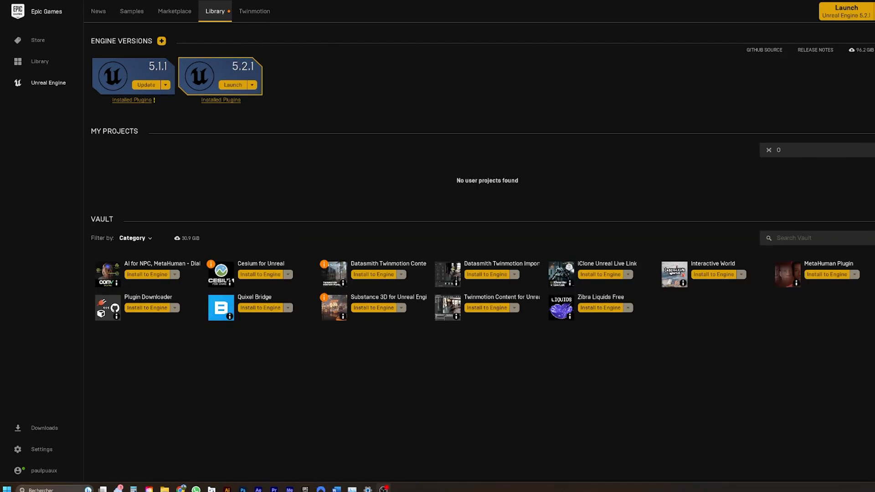
Switch to Windows Security and open the protection history under virus and threat protection
key("super")
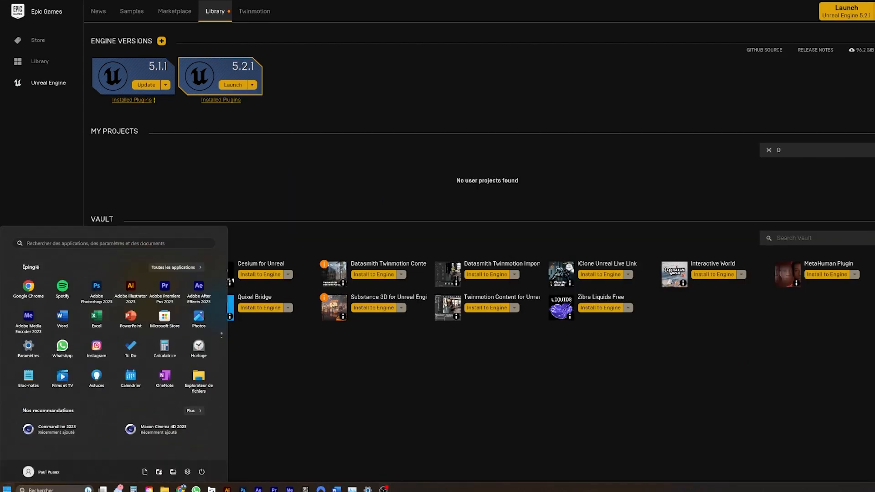
type("cent")
key("Return")
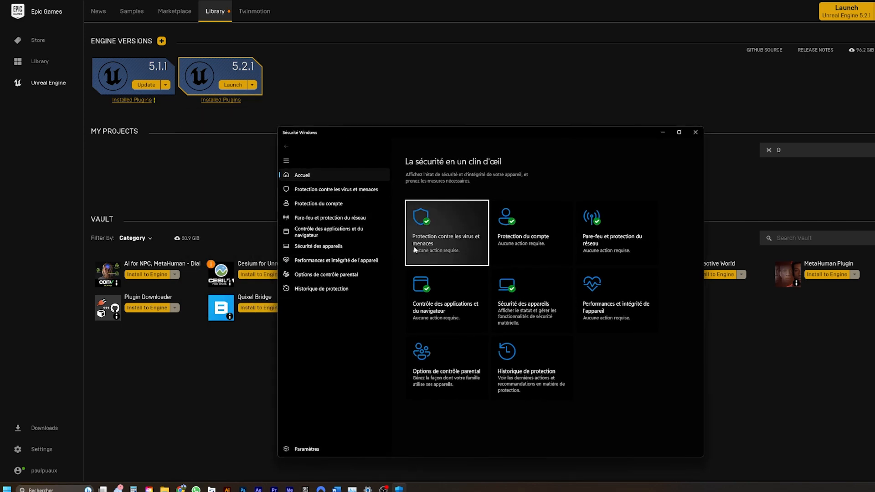
left_click(444, 247)
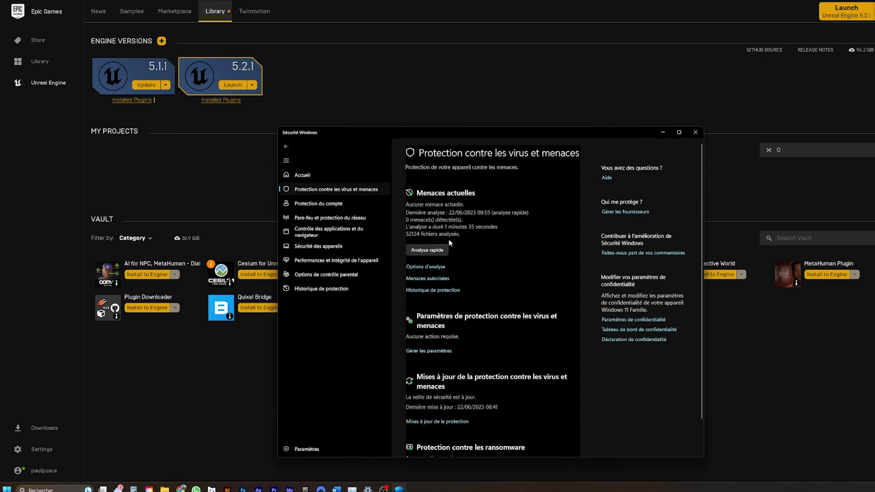
left_click(433, 290)
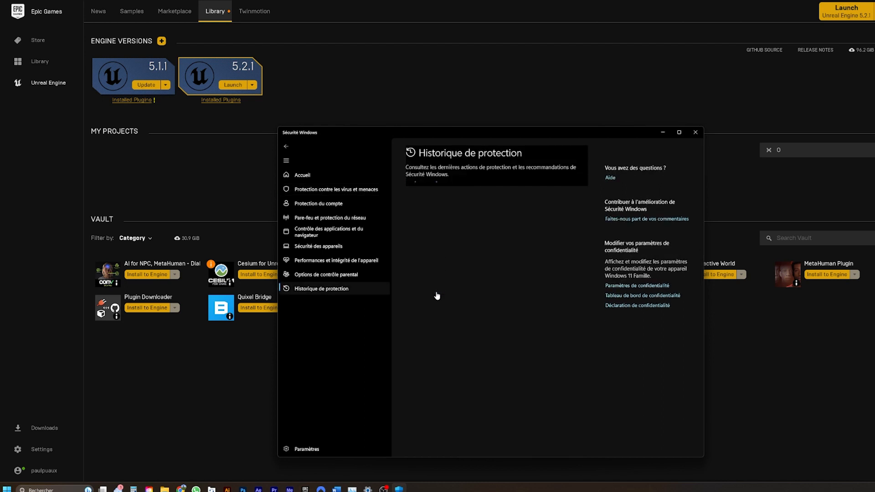
Examine the details of the two most recent blocked protected-folder access entries, authorizing Windows Security when asked
left_click(459, 218)
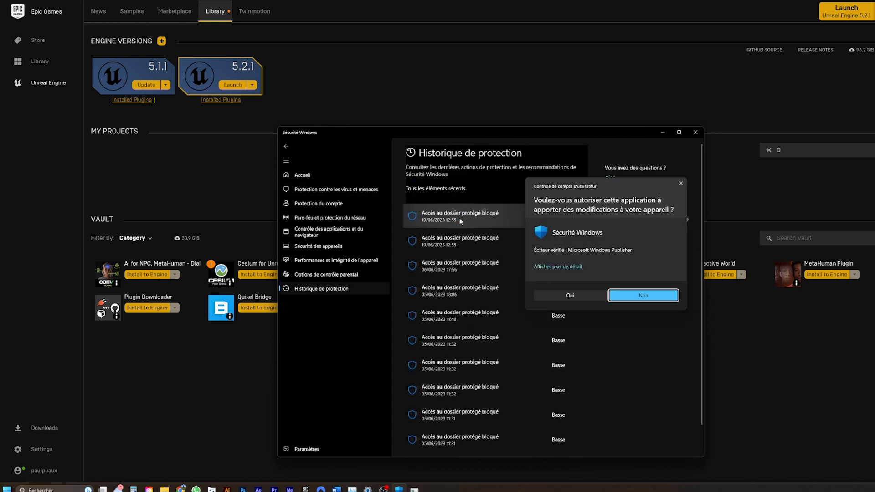
left_click(578, 294)
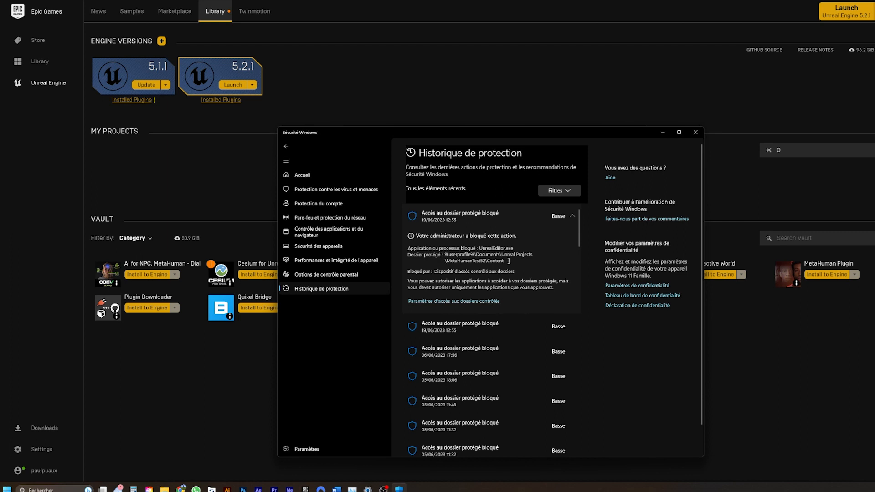
left_click(458, 217)
left_click(473, 240)
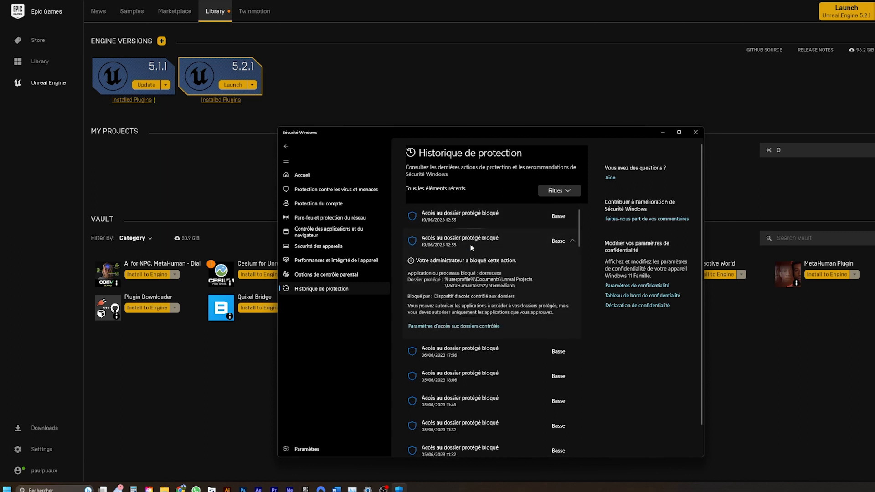
left_click(445, 242)
left_click(446, 216)
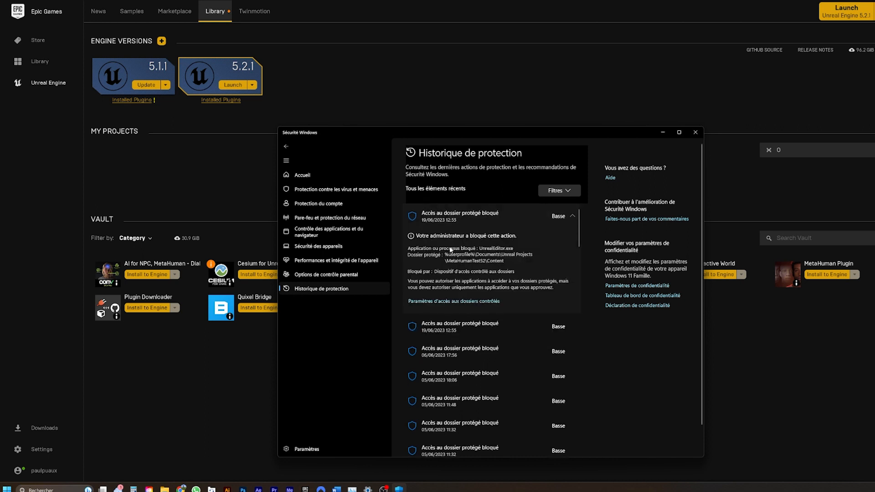
Open the list of apps allowed through controlled folder access from the blocked entry, authorizing Windows Security
left_click(455, 301)
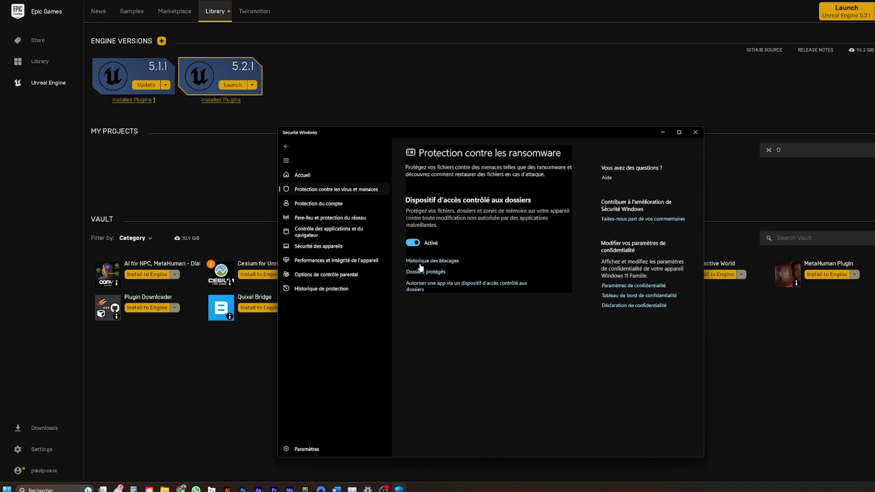
left_click(420, 289)
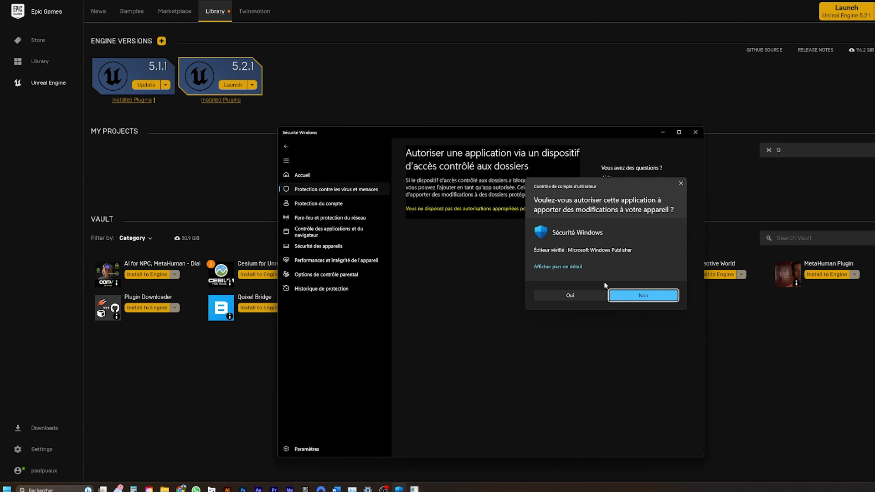
left_click(562, 294)
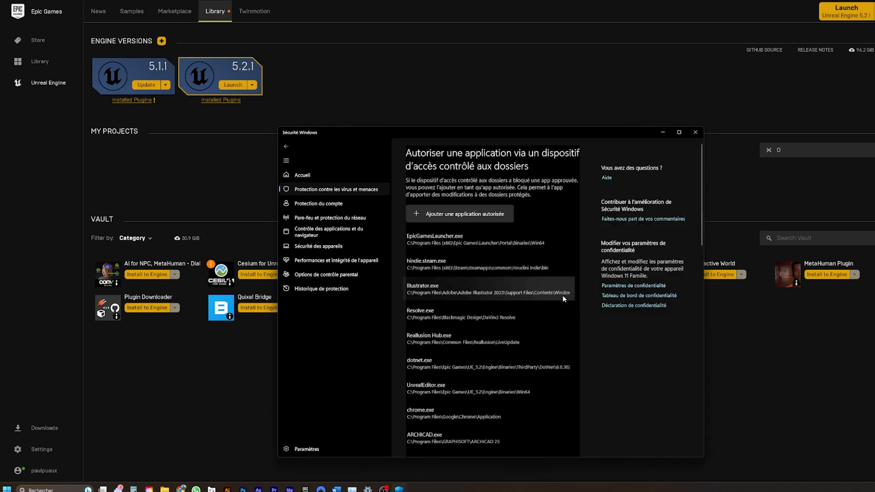
Start adding an allowed application, choosing from the recently blocked applications
left_click(460, 239)
left_click(464, 241)
left_click(488, 219)
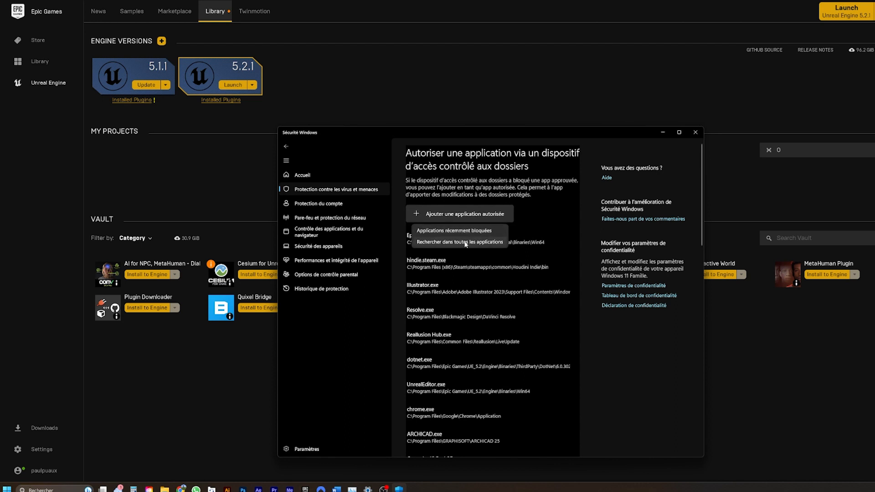
left_click(462, 230)
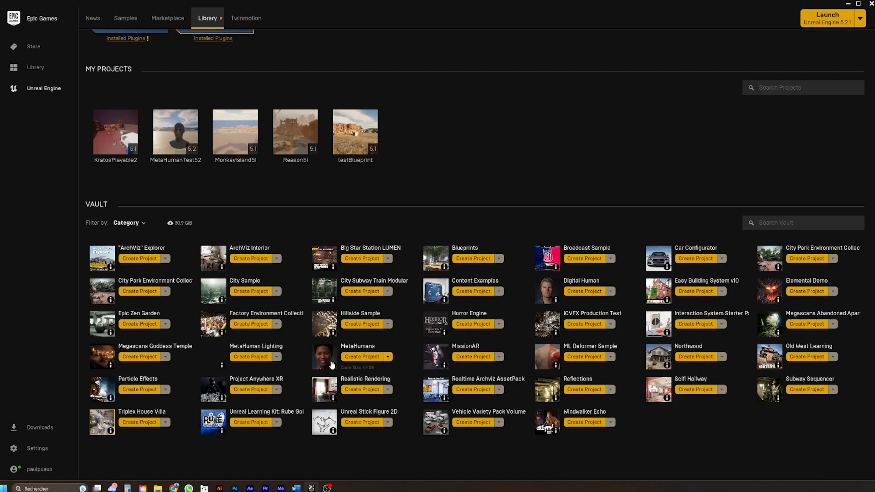
Open the MetaHumans sample project's detail page from the vault in the Epic Games launcher and look through its preview images
mouse_move(333, 366)
left_click(322, 363)
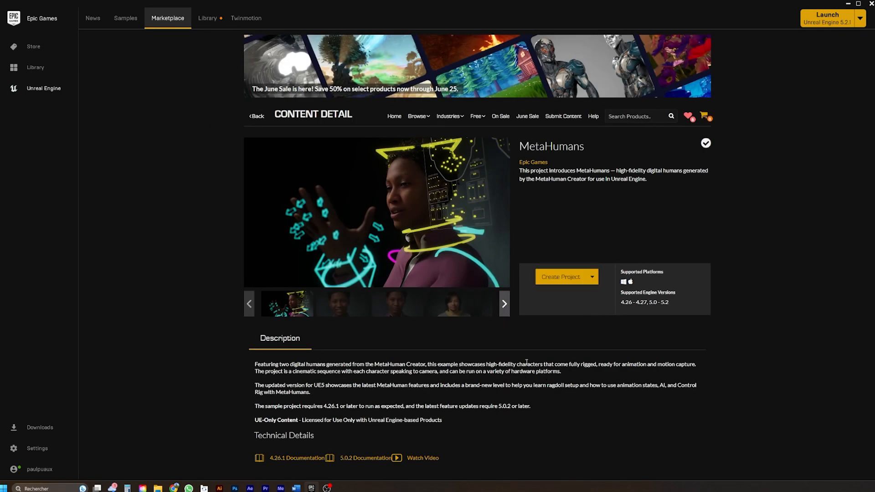
left_click(339, 311)
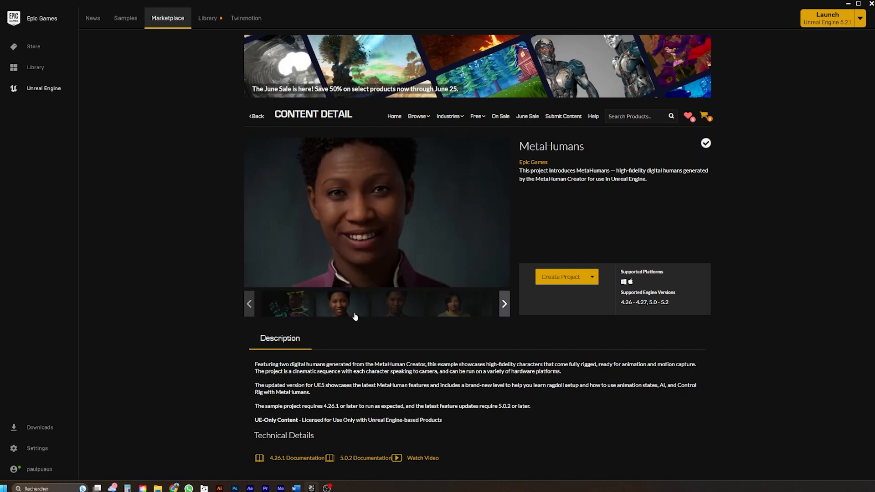
left_click(382, 310)
left_click(451, 306)
left_click(287, 311)
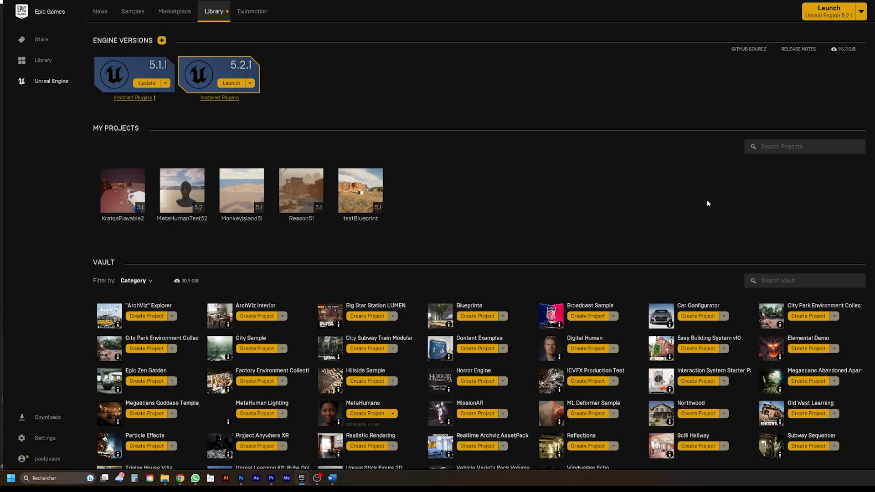
left_click(250, 83)
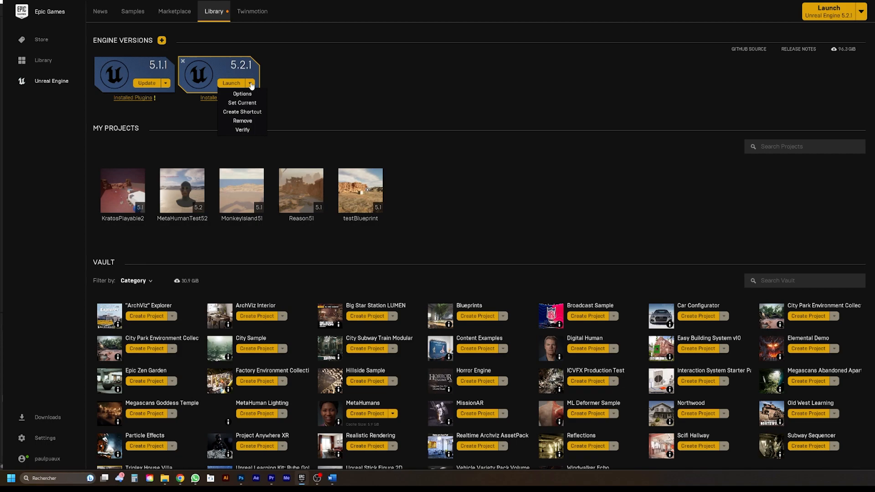
left_click(293, 72)
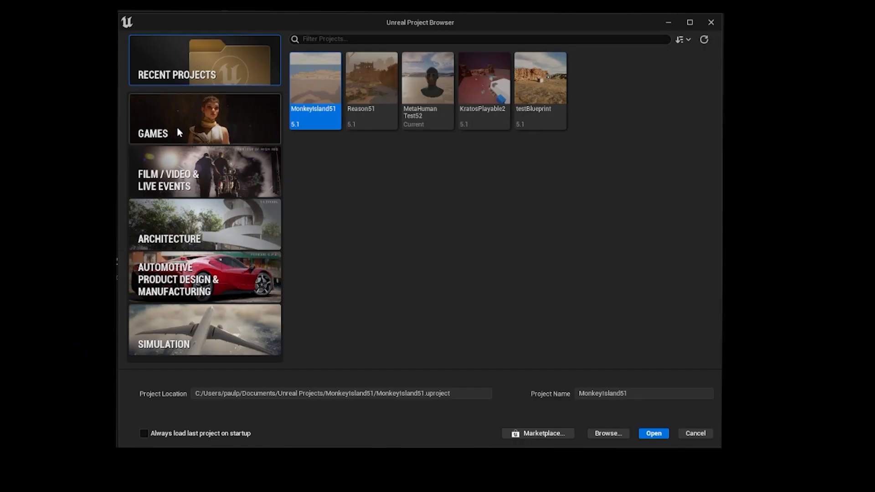
Try to set up a blank Games project named MetahumanTest522 in the Unreal Project Browser
left_click(178, 129)
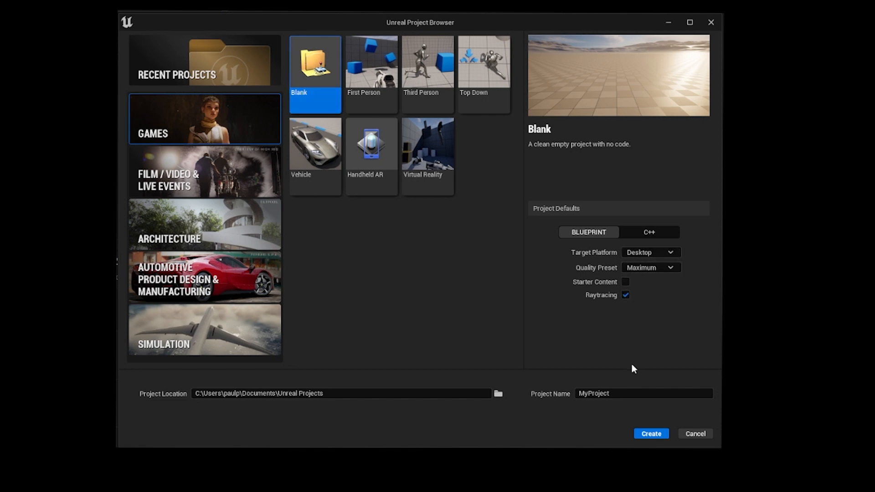
left_click(621, 393)
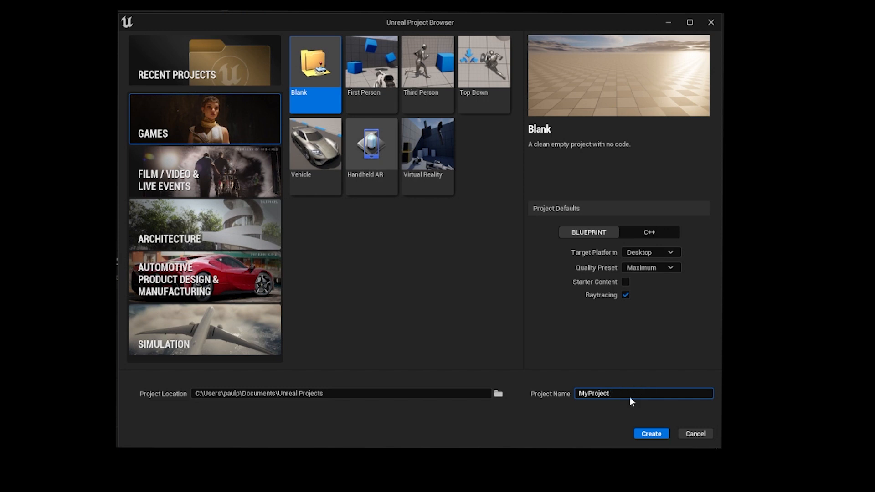
left_click_drag(620, 397, 565, 394)
type("MetahumanTest52")
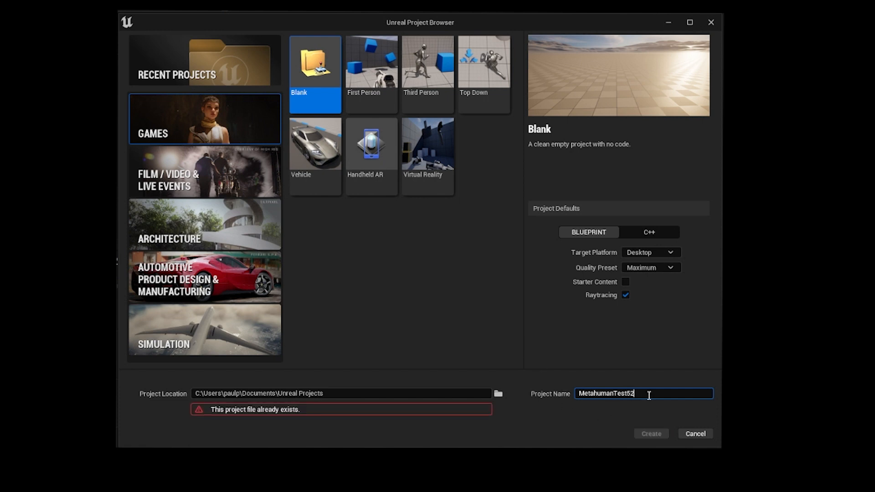
type("2")
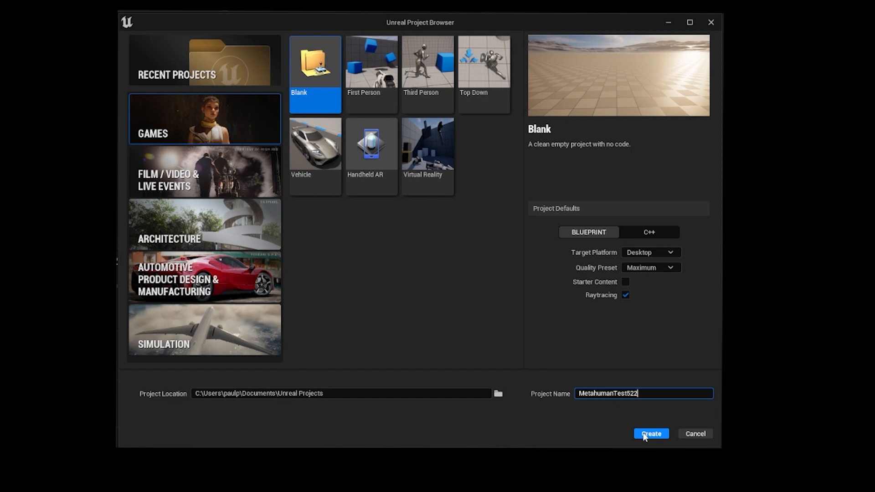
key("BackSpace")
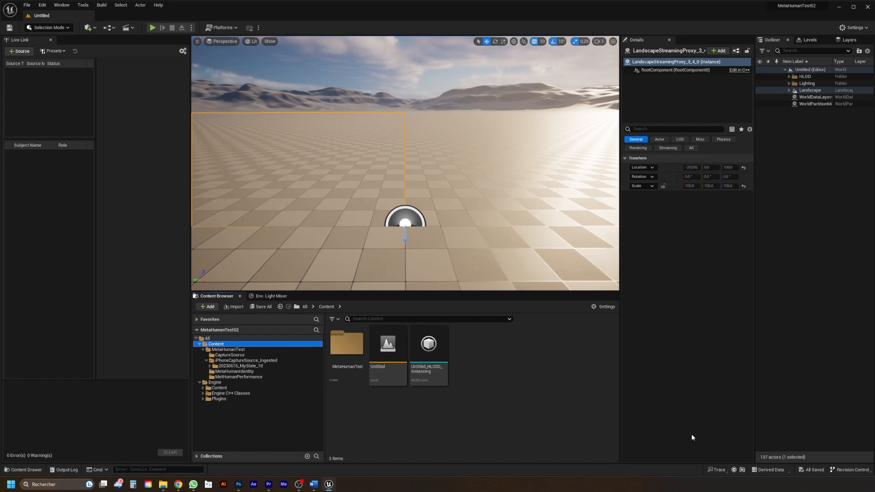
Clear the actor selection and search the plugins of the MetaHumanTest52 project for "metahuman"
left_click(486, 424)
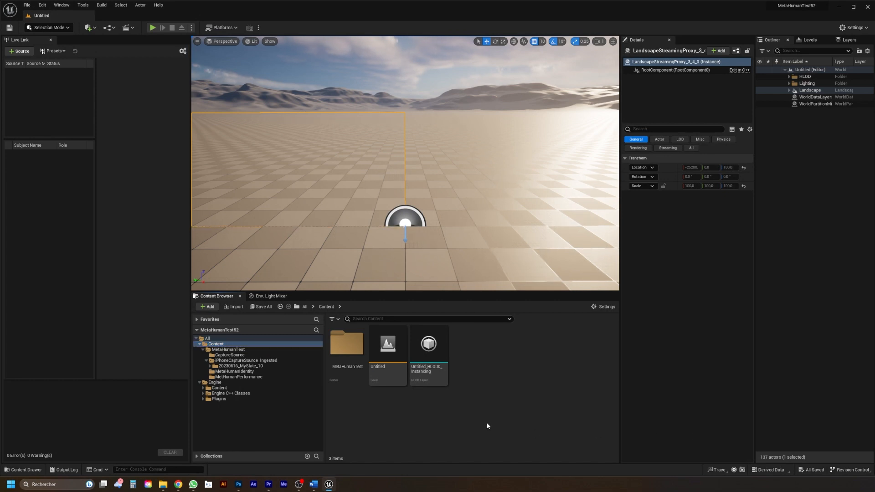
left_click(820, 150)
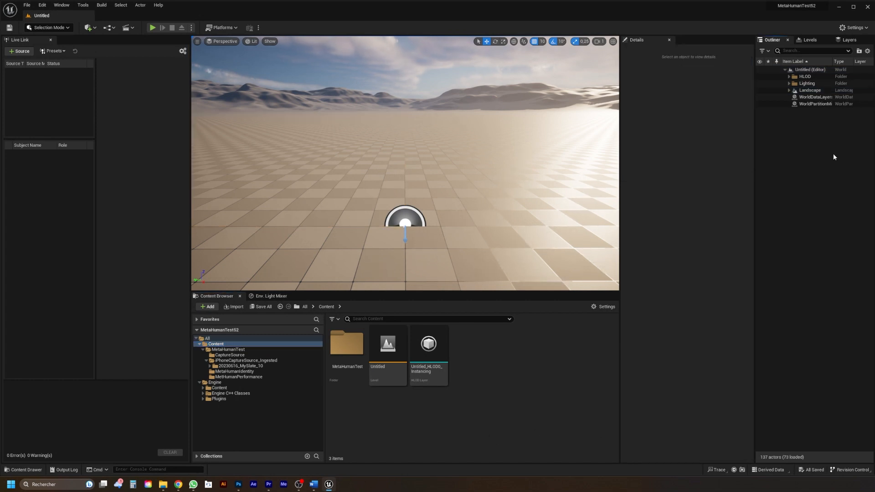
left_click(42, 6)
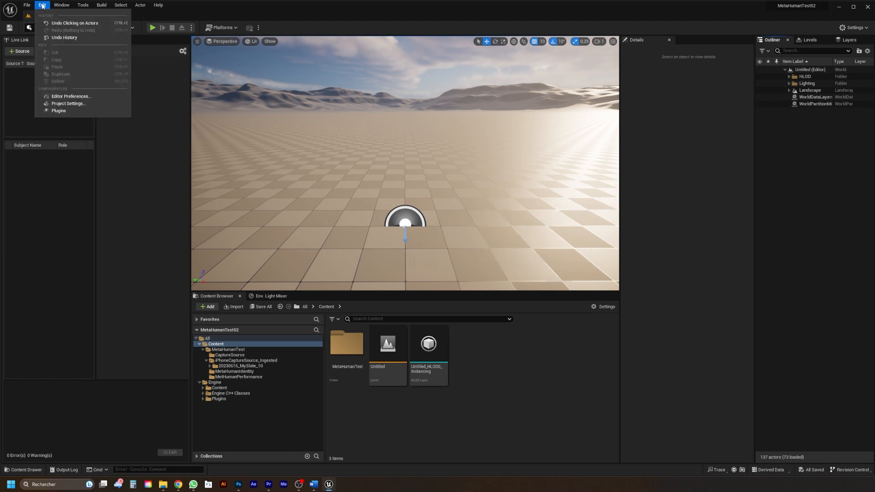
left_click(66, 111)
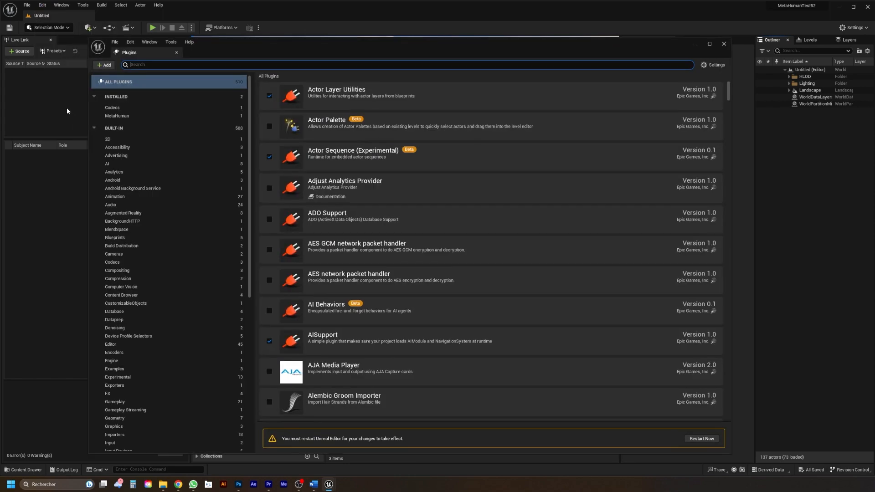
left_click_drag(227, 48, 220, 37)
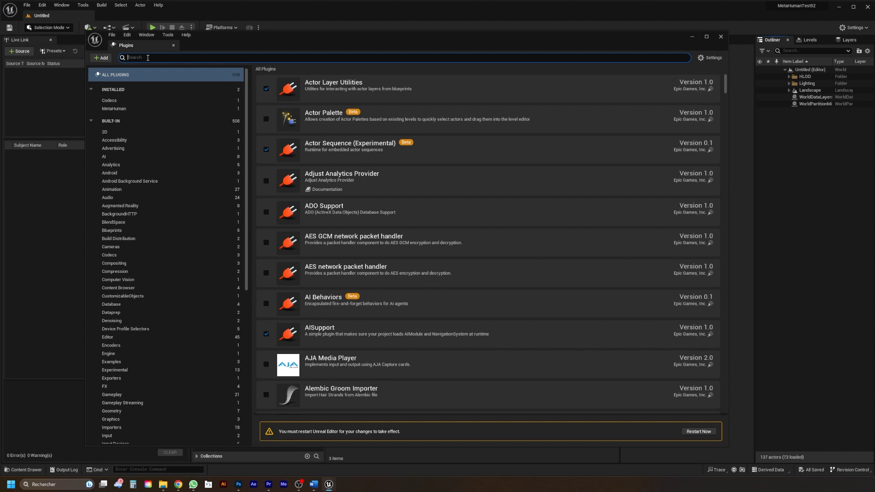
type("metahum")
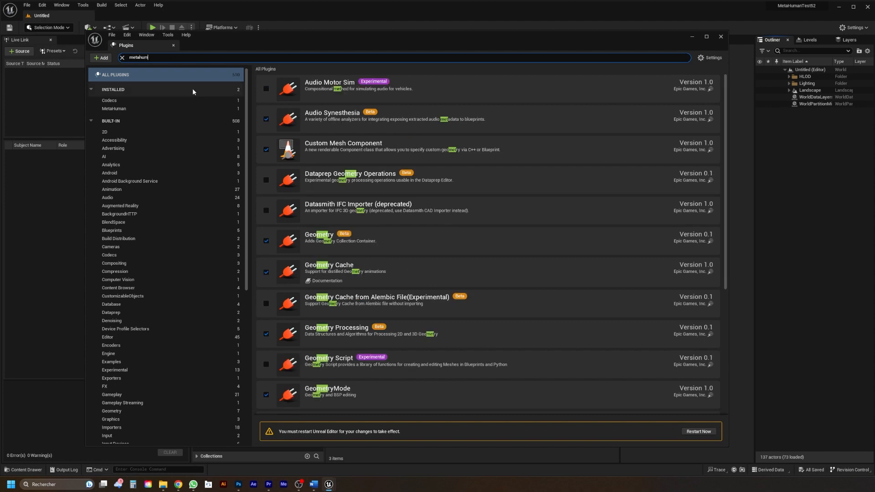
type("an")
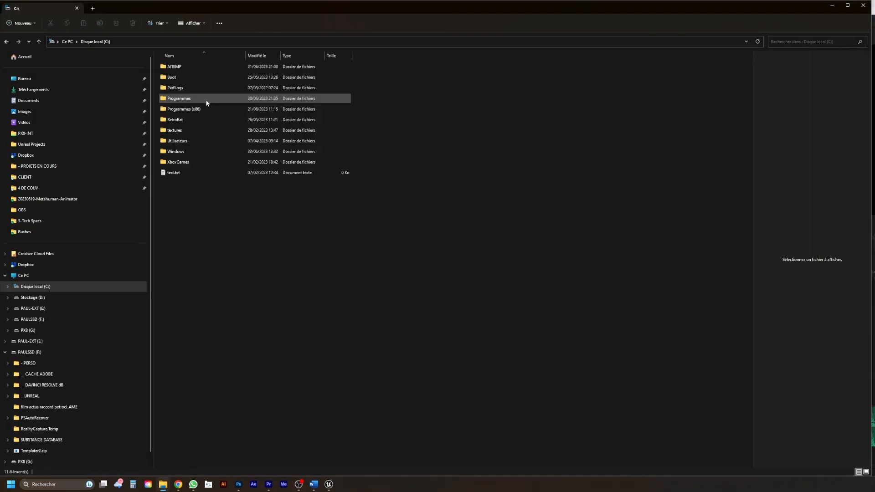
Browse from the C: drive to Epic Games\UE_5.2\Engine\Plugins\Marketplace under Programmes and select the MetaHuman folder
left_click(206, 101)
double_click(206, 102)
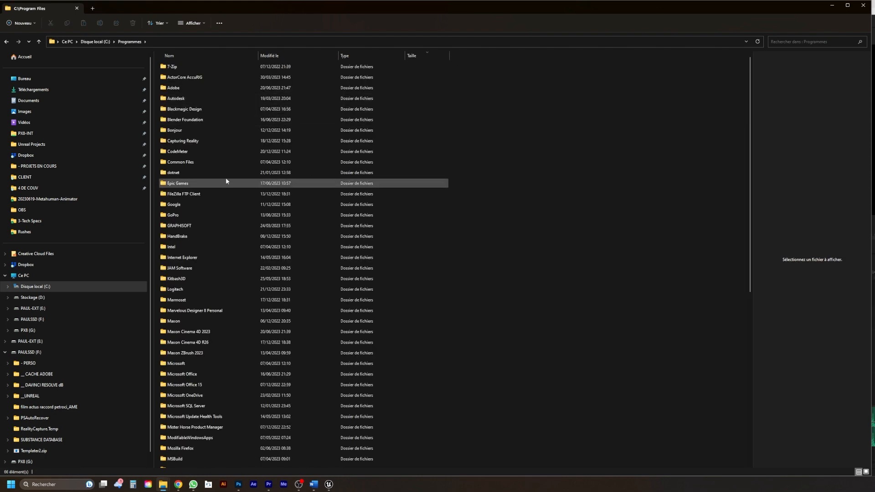
double_click(209, 184)
double_click(198, 67)
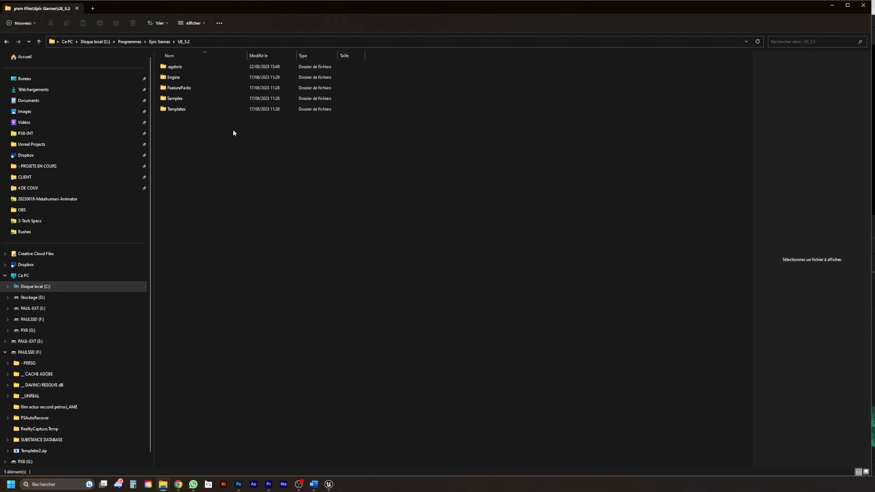
double_click(197, 79)
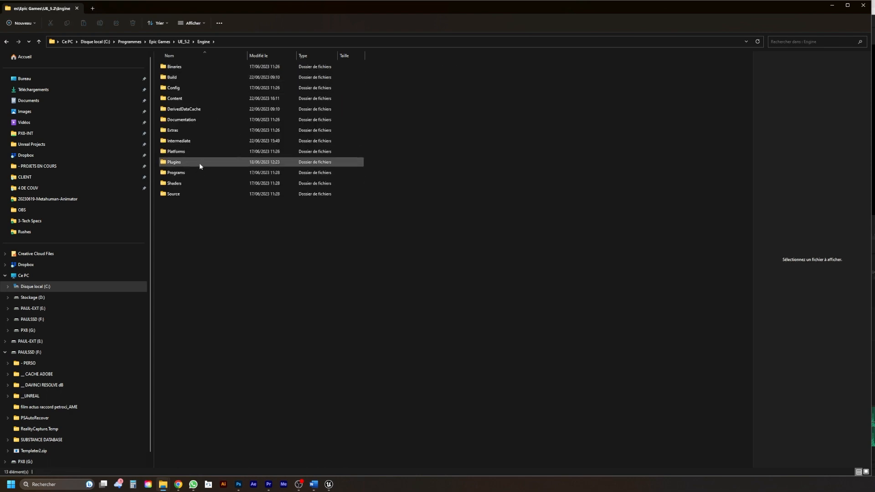
double_click(198, 163)
key("Return")
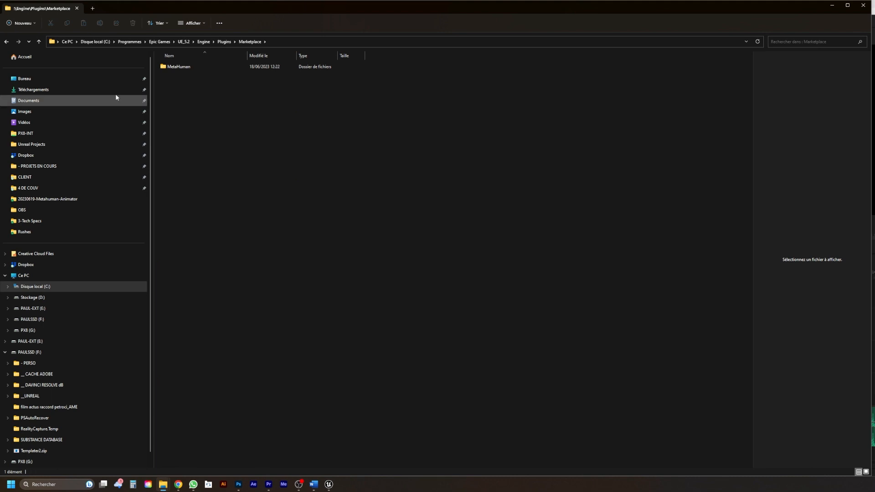
left_click(184, 69)
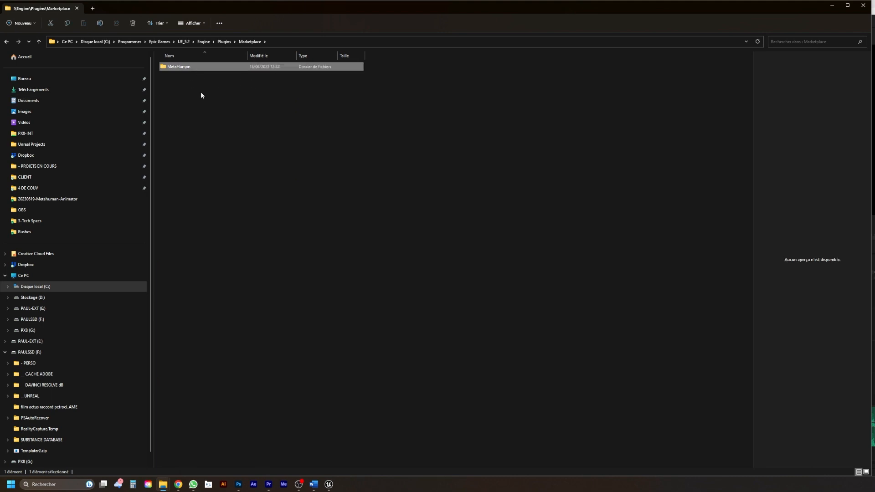
Switch back to Unreal Engine and enable the experimental MetaHuman plugin, accepting the warning
key("alt+Tab")
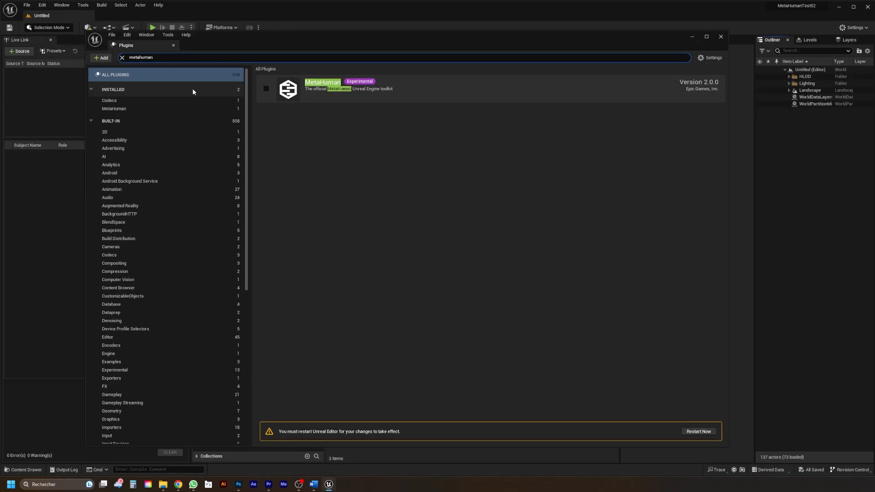
left_click(266, 90)
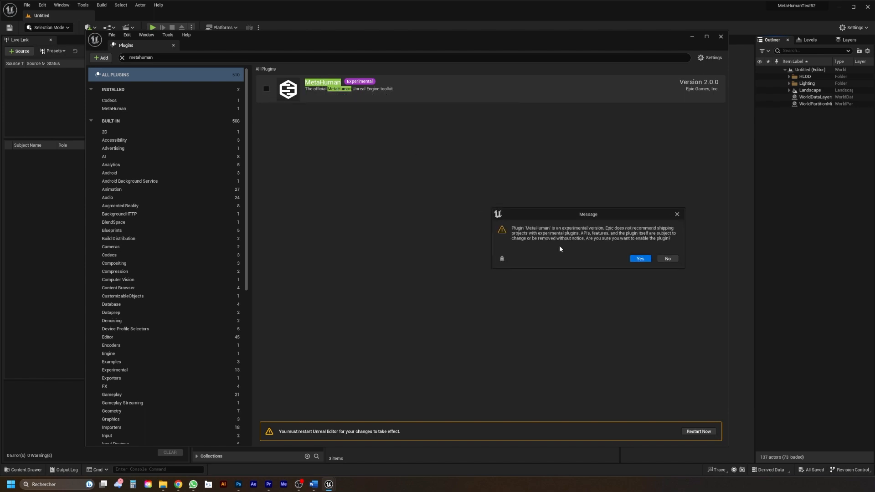
left_click_drag(601, 213, 586, 208)
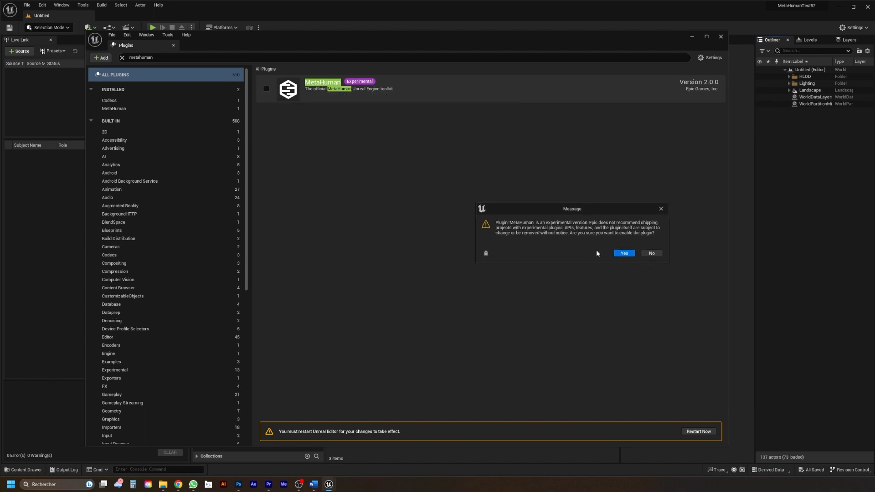
left_click(625, 254)
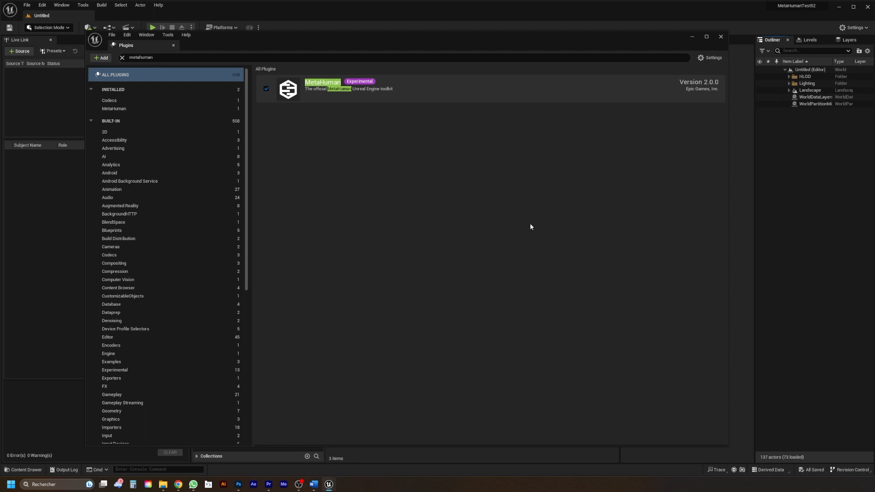
Search the project's plugins for "livelink" and for "apple" to check which ones are enabled
left_click(122, 57)
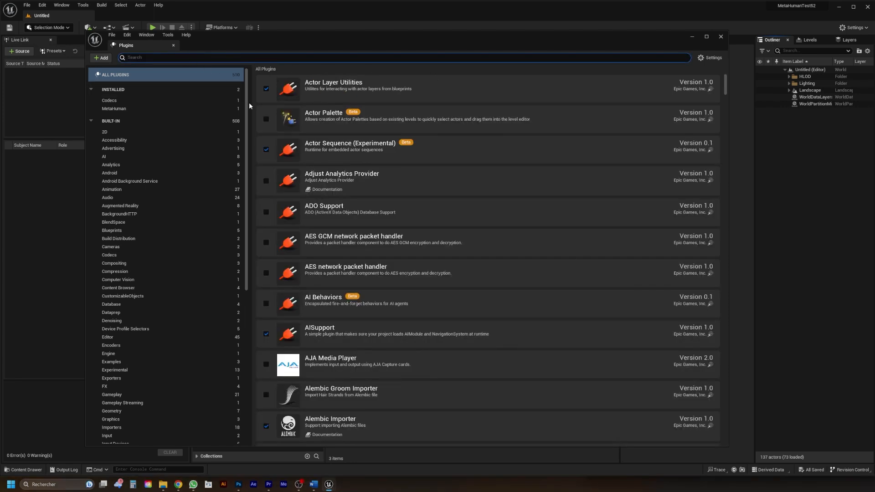
type("livelink")
left_click(344, 86)
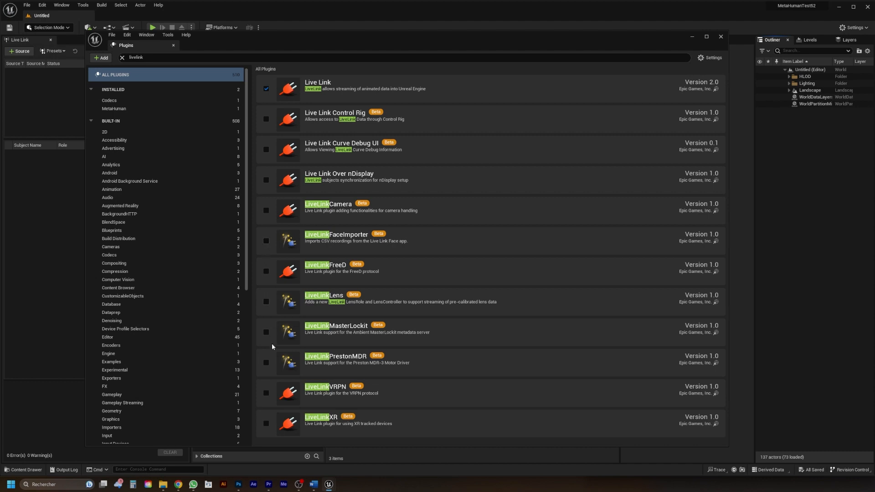
double_click(193, 59)
key("BackSpace")
type("apple")
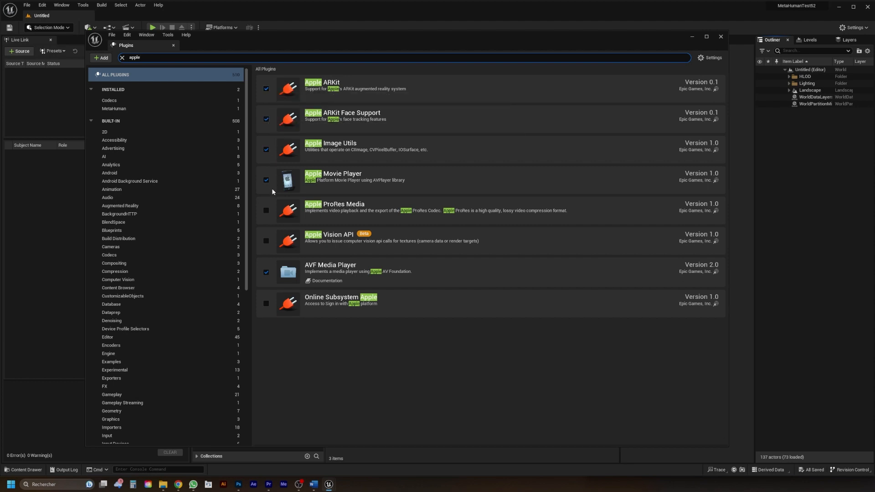
Search the plugins for "electra", check the Electra Player entries, and close the Plugins window
left_click(153, 59)
type("electra")
left_click(373, 89)
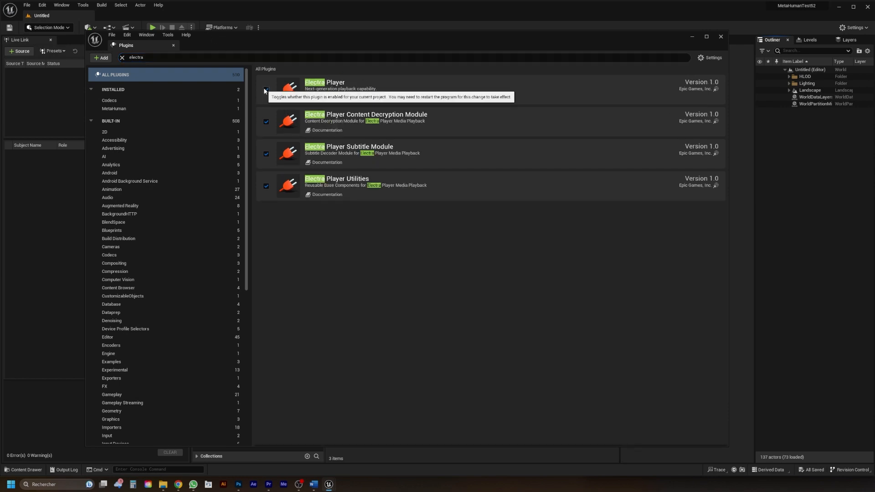
left_click(372, 90)
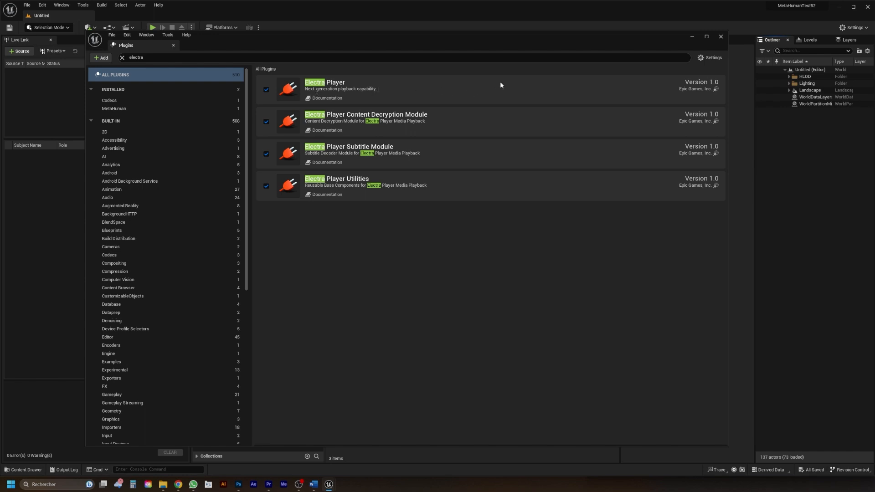
left_click(720, 37)
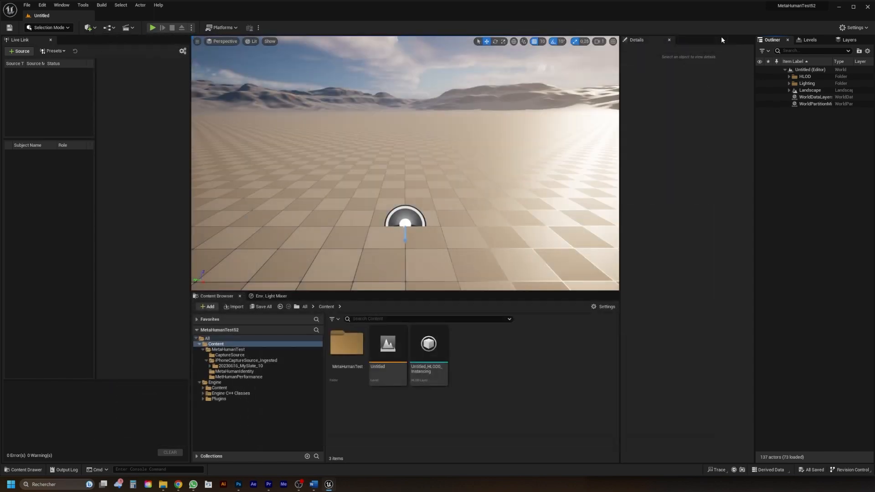
Open the Windows platform page of the Project Settings
left_click(42, 7)
left_click(72, 101)
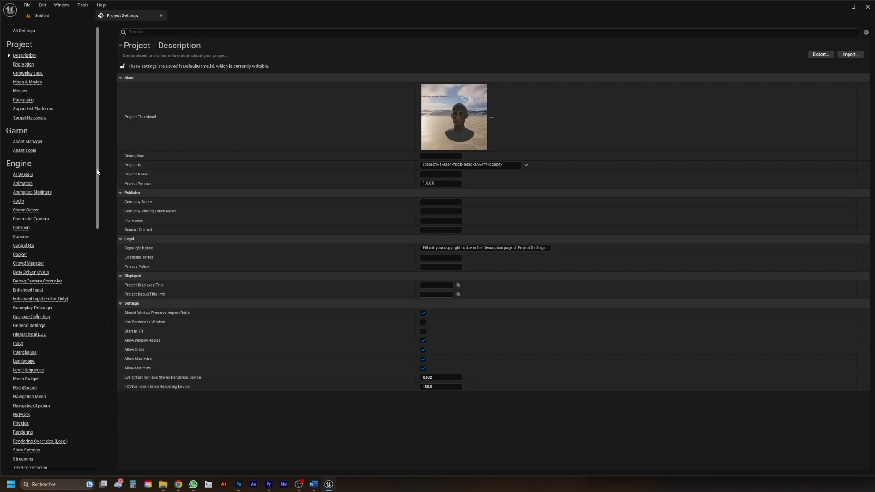
left_click_drag(97, 171, 103, 420)
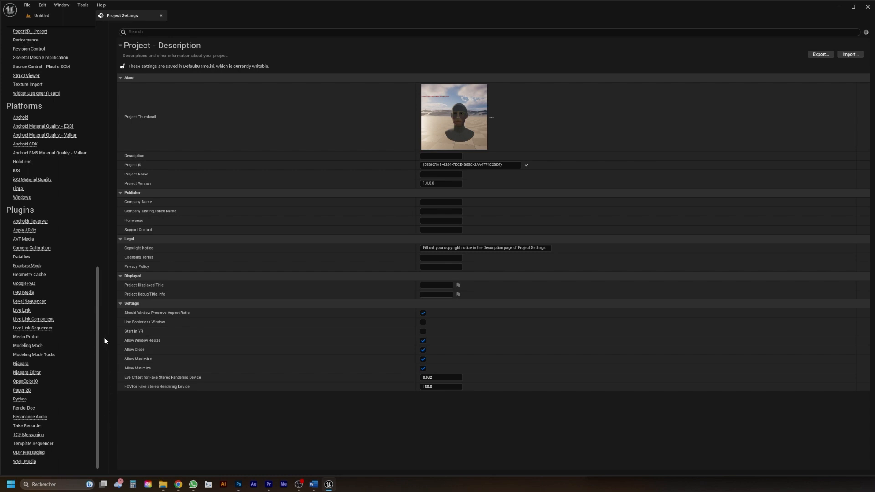
left_click(29, 197)
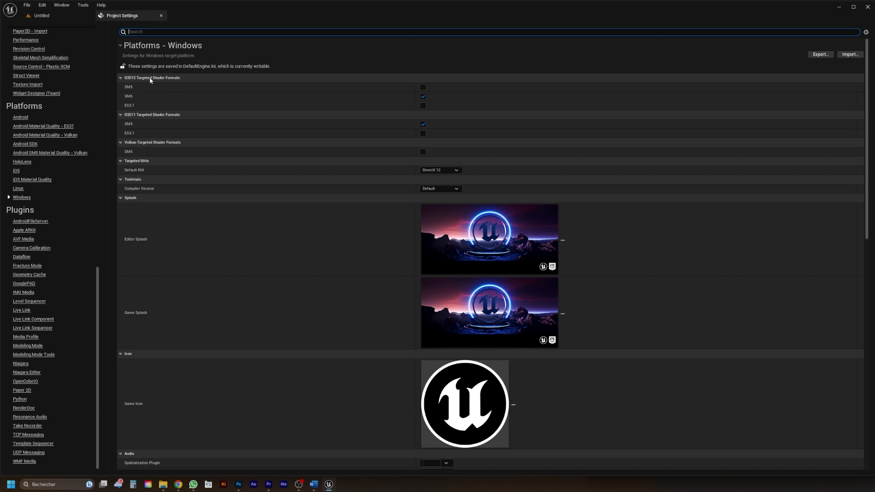
Choose DirectX 12 as the Default RHI under Targeted RHIs
left_click(444, 170)
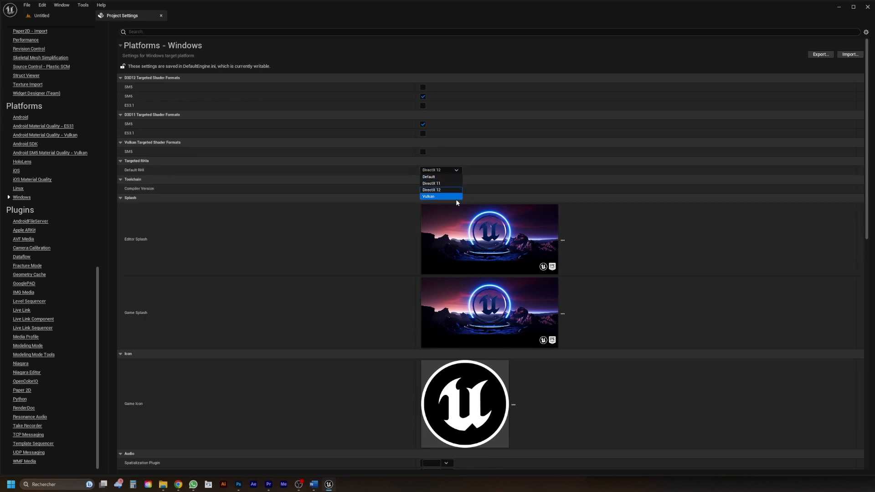
left_click(429, 172)
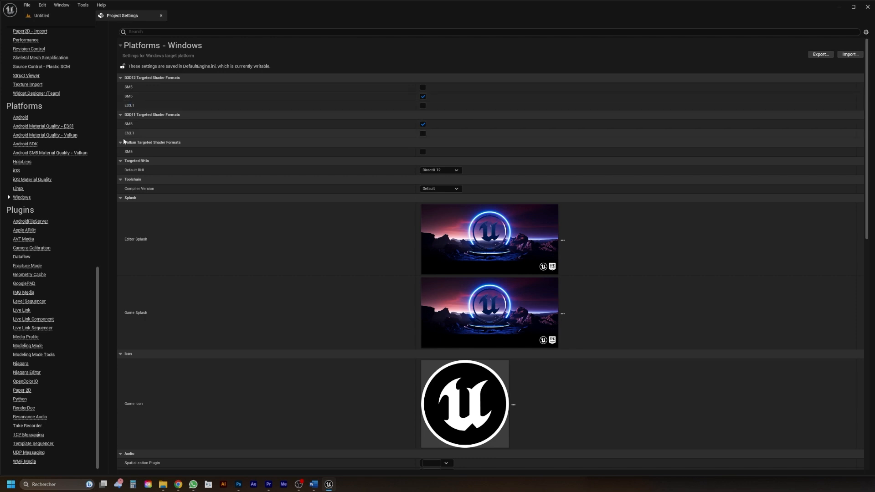
left_click(443, 170)
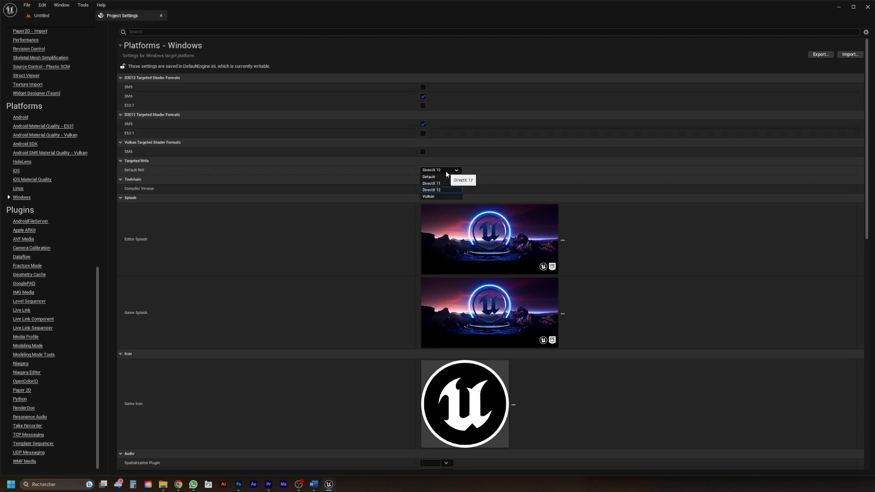
left_click(450, 190)
left_click(444, 170)
left_click(460, 191)
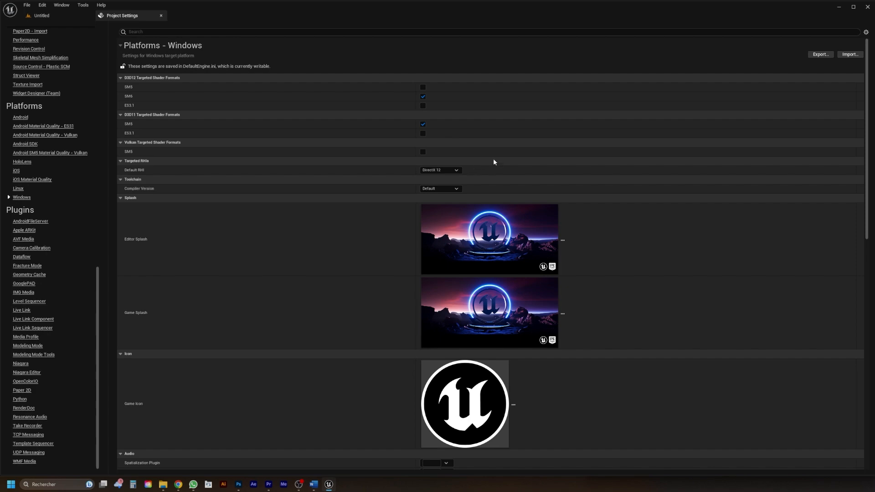
left_click_drag(97, 280, 115, 35)
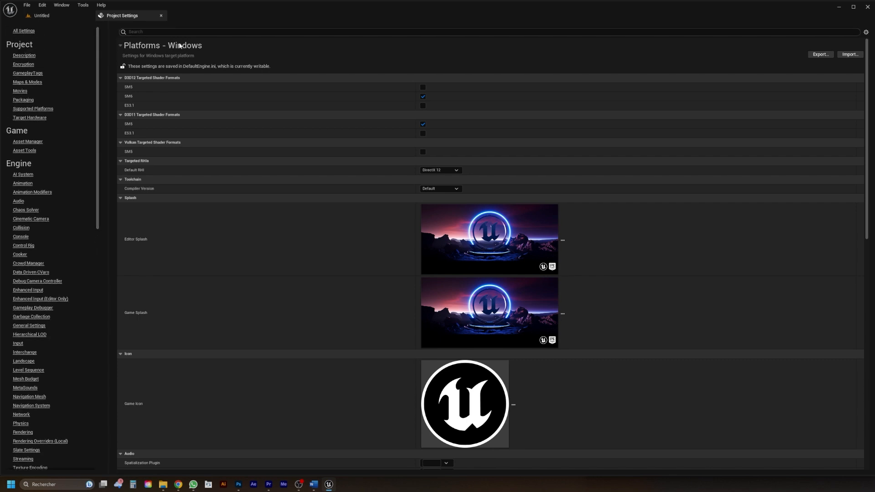
Open a Command Prompt and run dxdiag to launch the DirectX diagnostic tool
key("super+r")
type("cmd")
key("Return")
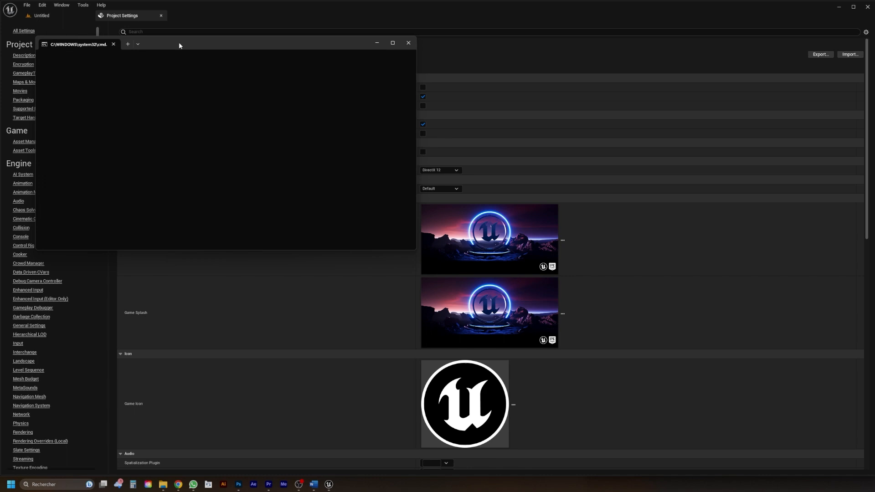
type("dxdiag")
key("Return")
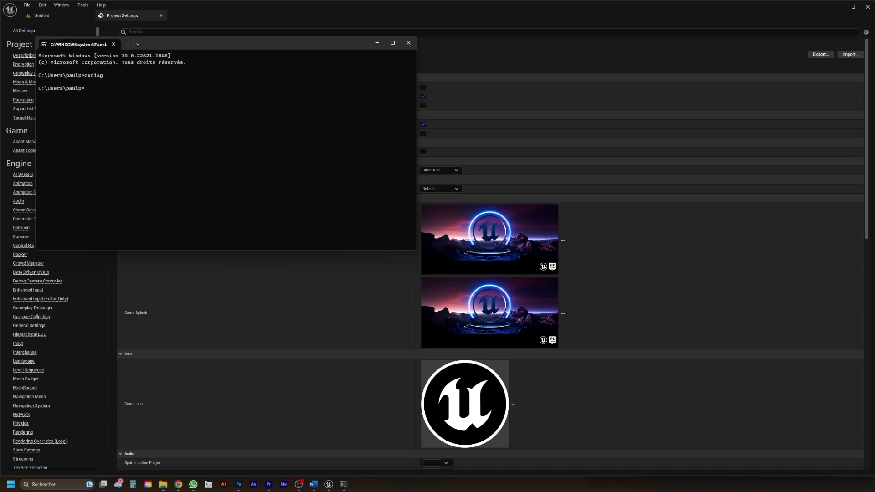
key("super+r")
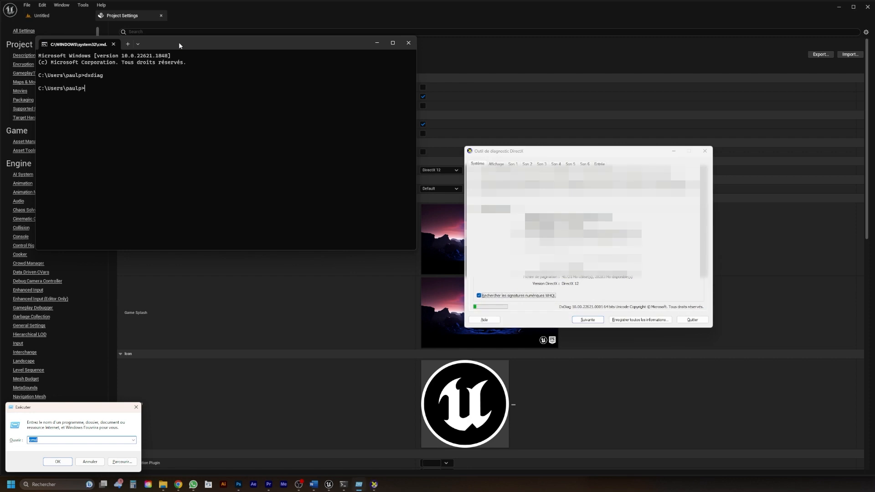
left_click(136, 408)
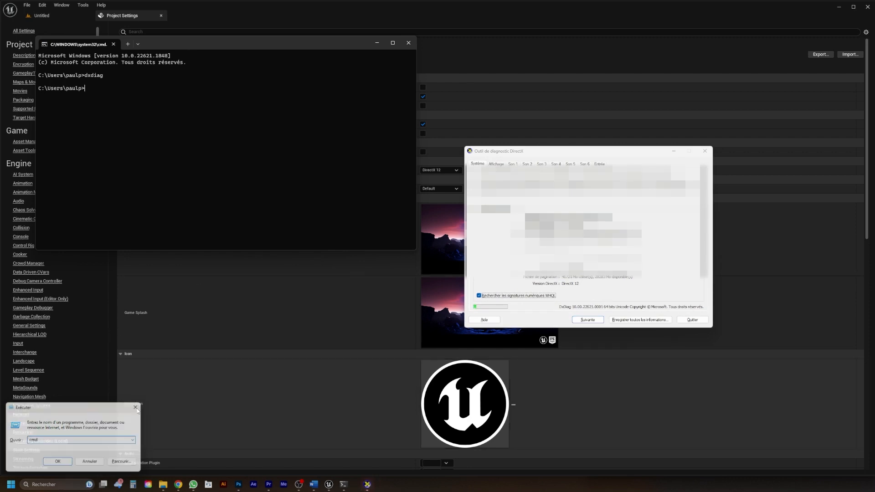
Check the system and display information in the DirectX diagnostic tool, and close it along with the Command Prompt
left_click_drag(522, 151, 500, 161)
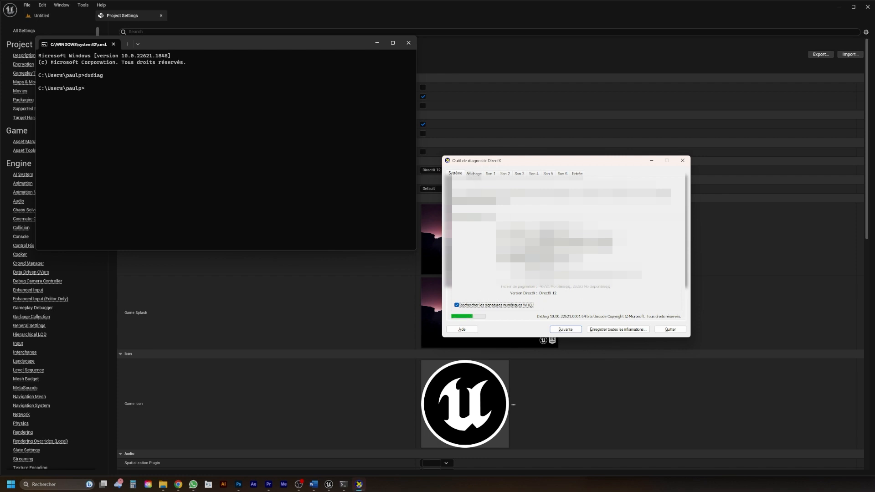
left_click(471, 174)
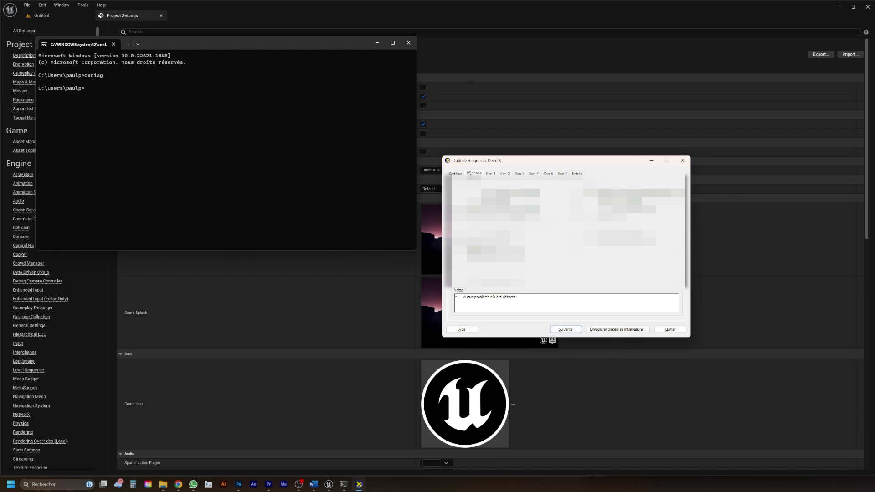
left_click(456, 174)
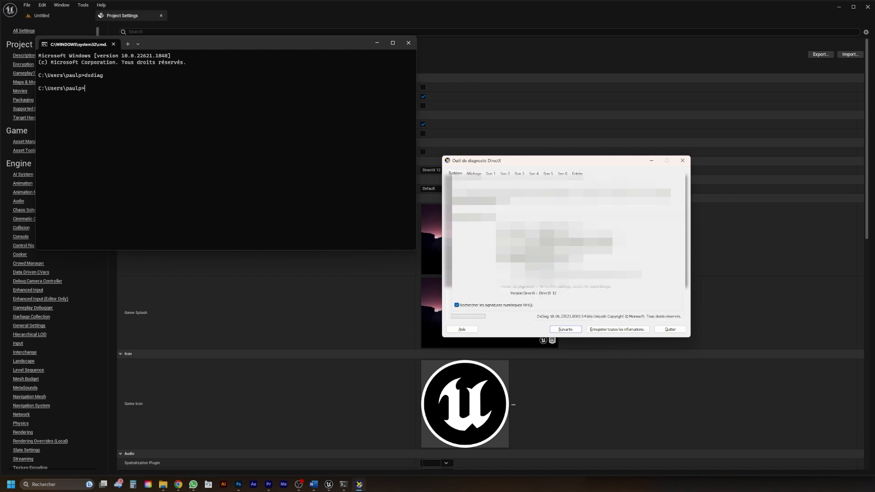
left_click(681, 160)
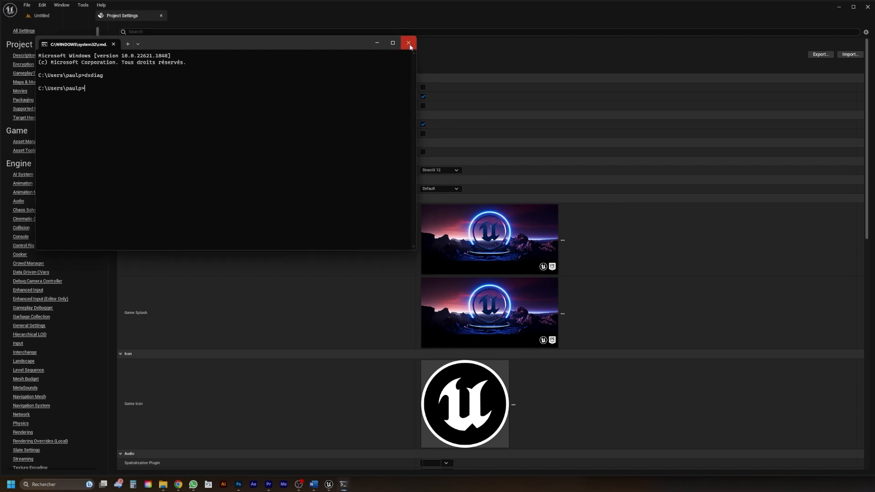
left_click(408, 42)
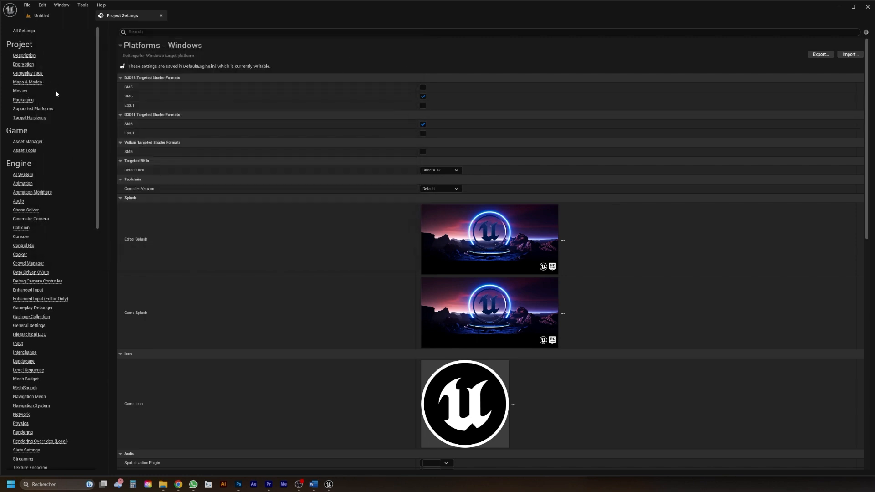
Open the IMG Media plugin page of the Project Settings and expand its General section
left_click_drag(100, 86, 108, 363)
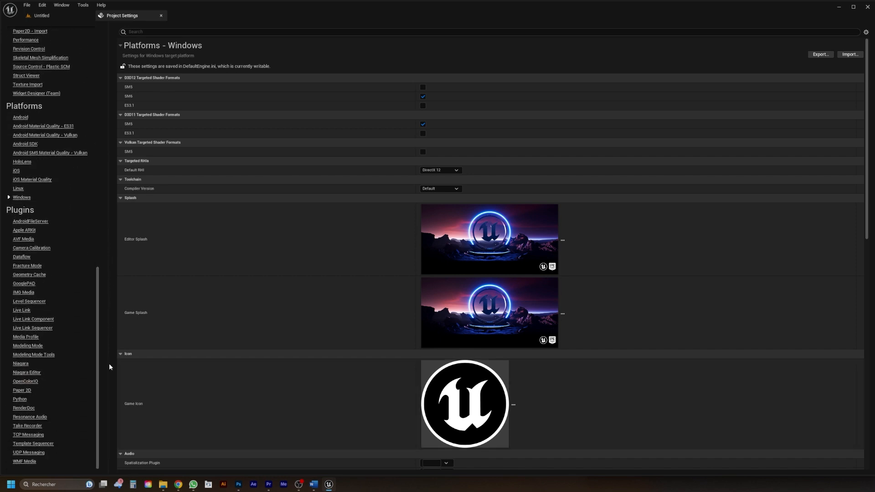
left_click(23, 292)
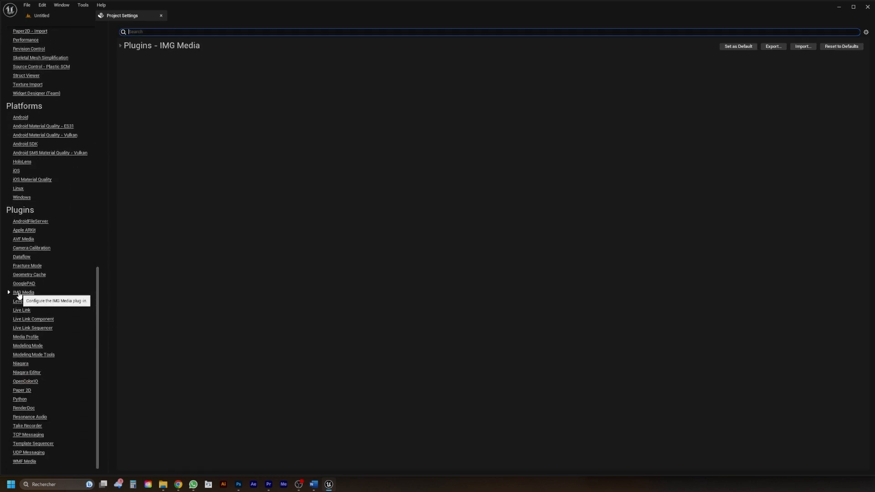
left_click(120, 45)
left_click(120, 65)
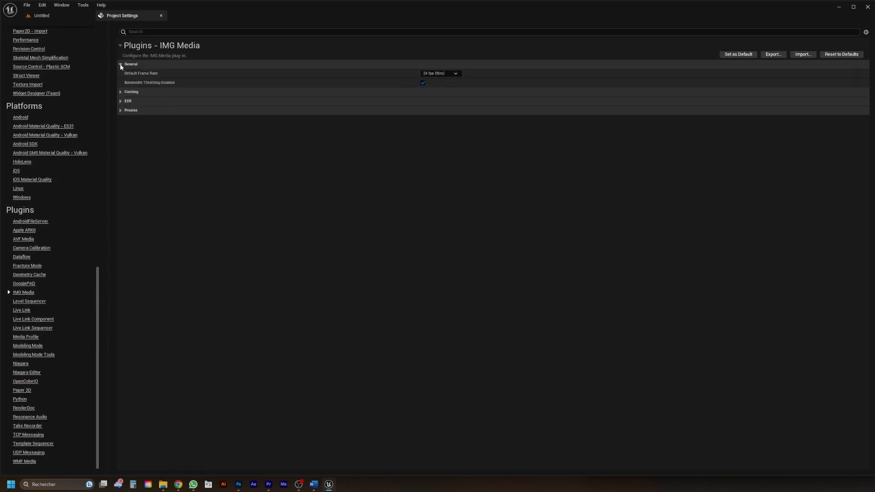
Expand the Caching section of the IMG Media settings and set the Default Frame Rate to 60 fps
left_click(121, 92)
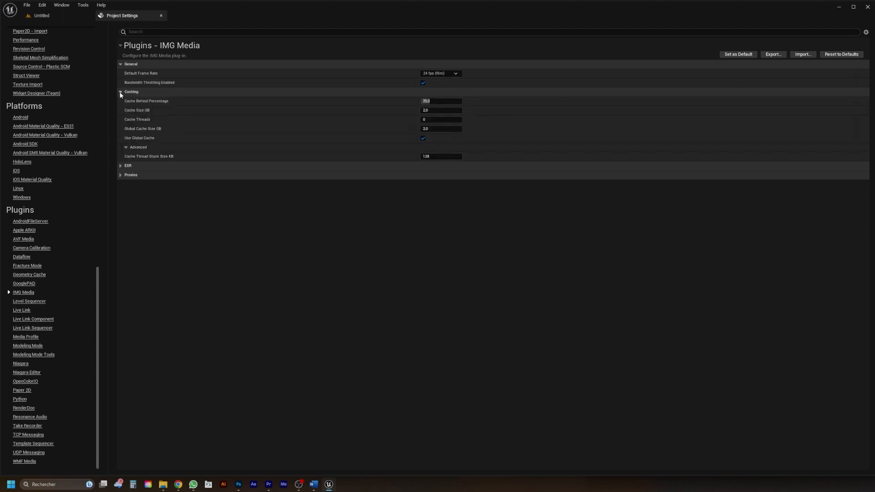
left_click(446, 74)
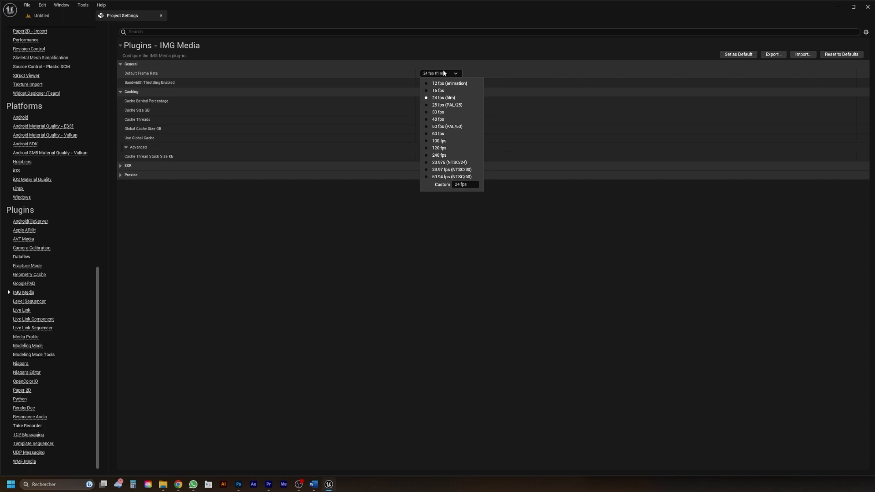
left_click(457, 134)
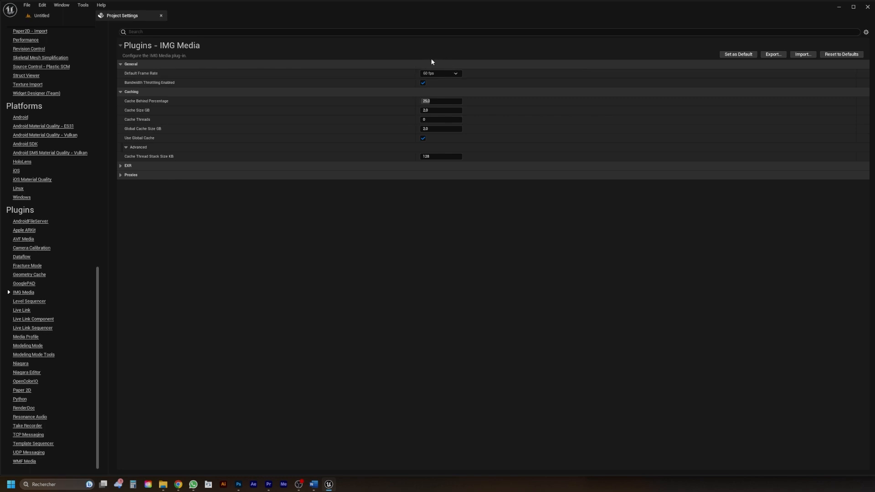
left_click(455, 74)
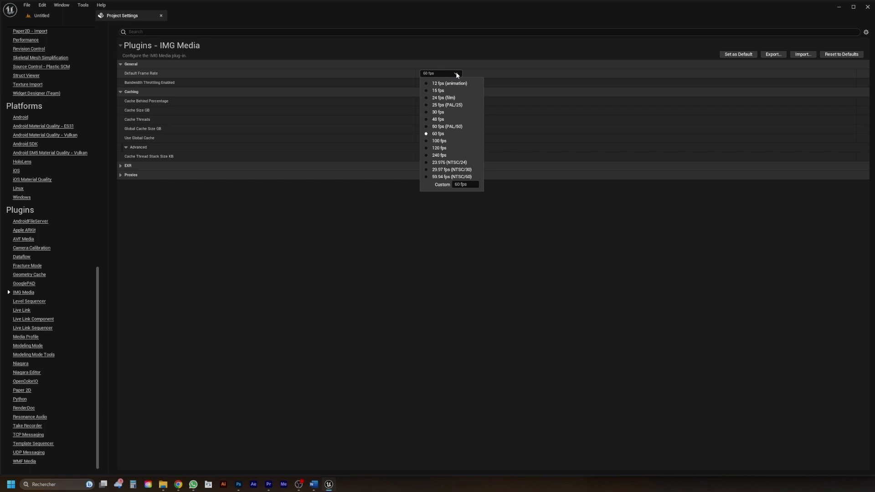
left_click(450, 133)
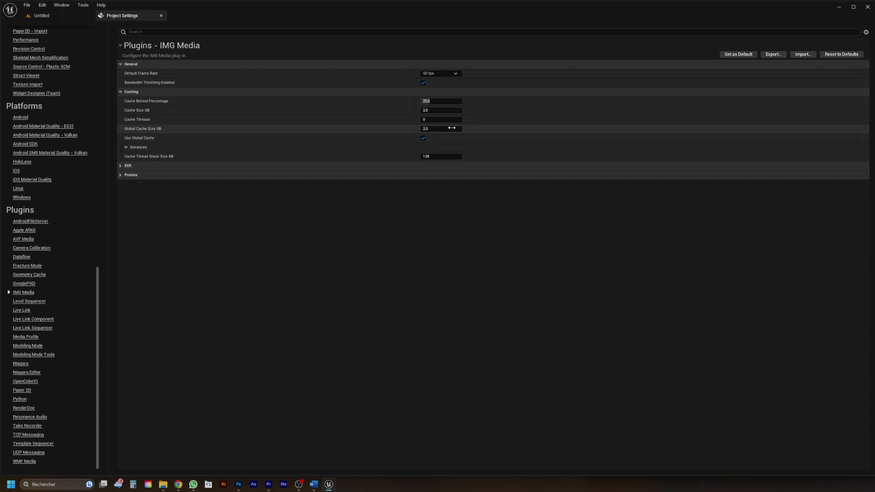
Try larger caching values, with 4 for Cache Size GB and 8 for Global Cache Size GB
left_click(434, 119)
type("8")
key("Return")
left_click(435, 110)
type("4")
key("Return")
left_click_drag(431, 128, 451, 128)
Return Cache Size GB and Global Cache Size GB to 2.0 in the Caching section
left_click(430, 111)
type("2")
key("Return")
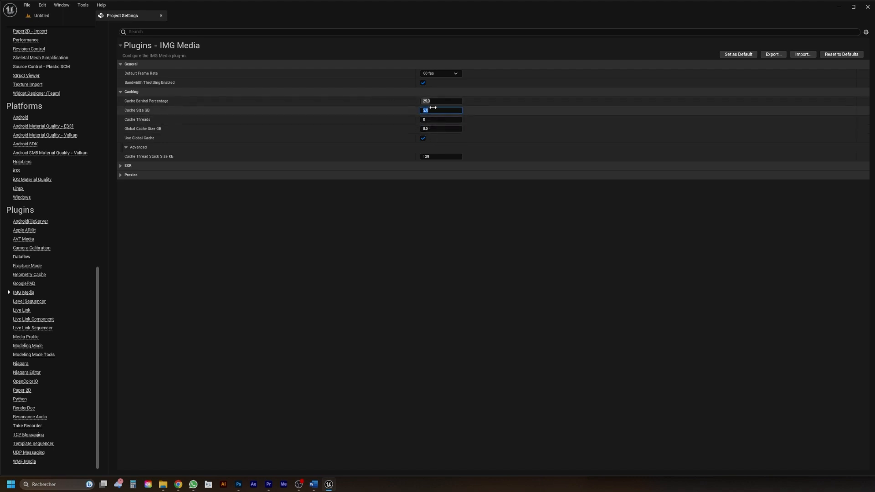
left_click(430, 128)
type("2")
key("Return")
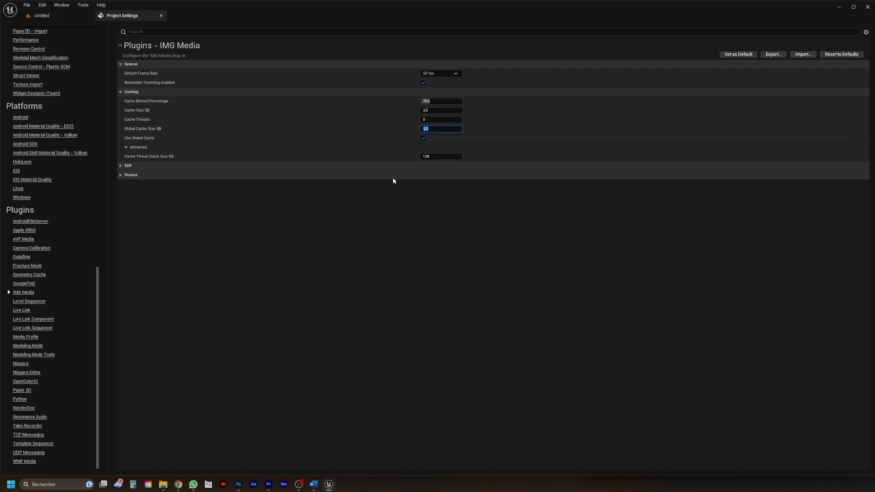
left_click(351, 201)
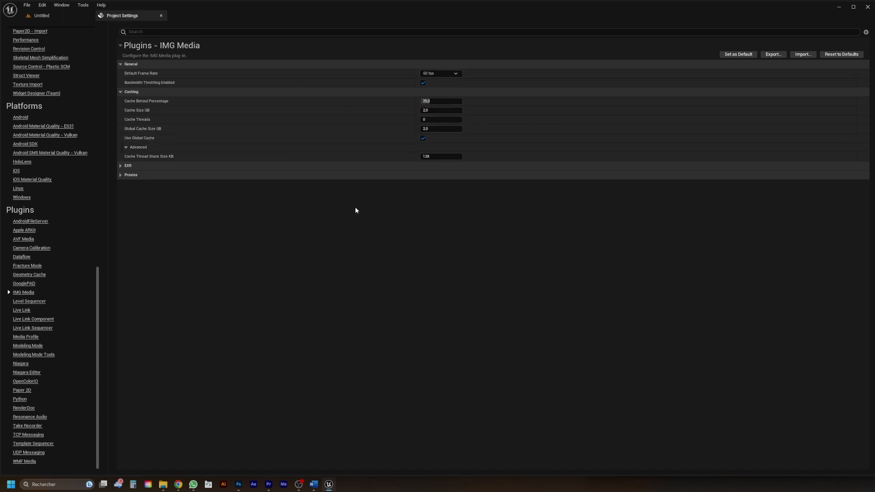
Close the Project Settings and check the MetaHuman Animator asset types that can be created in the Content folder
left_click(161, 16)
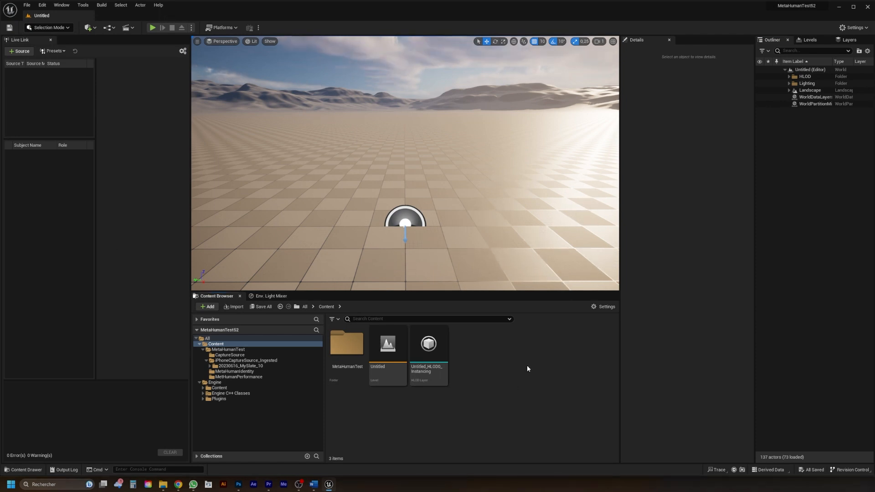
left_click(217, 346)
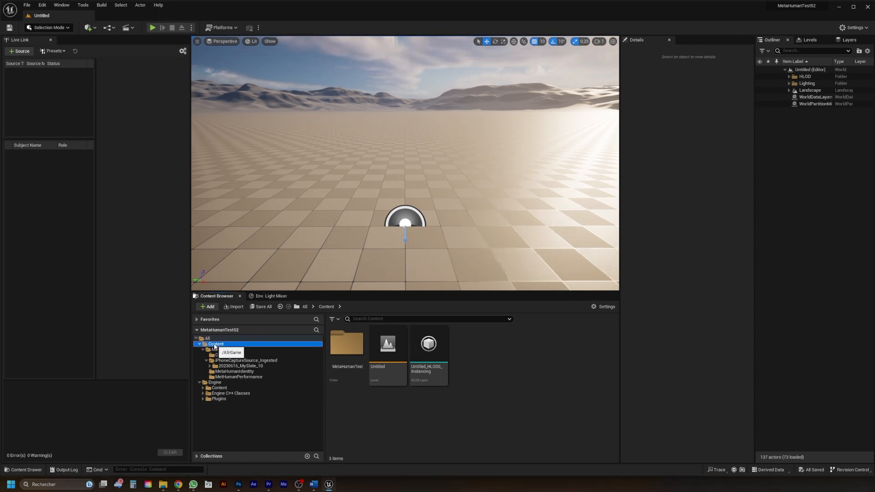
right_click(486, 353)
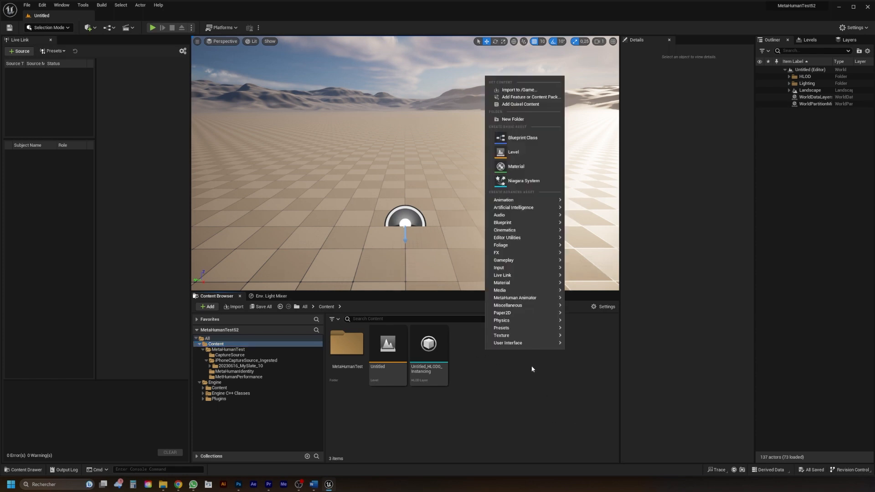
mouse_move(534, 298)
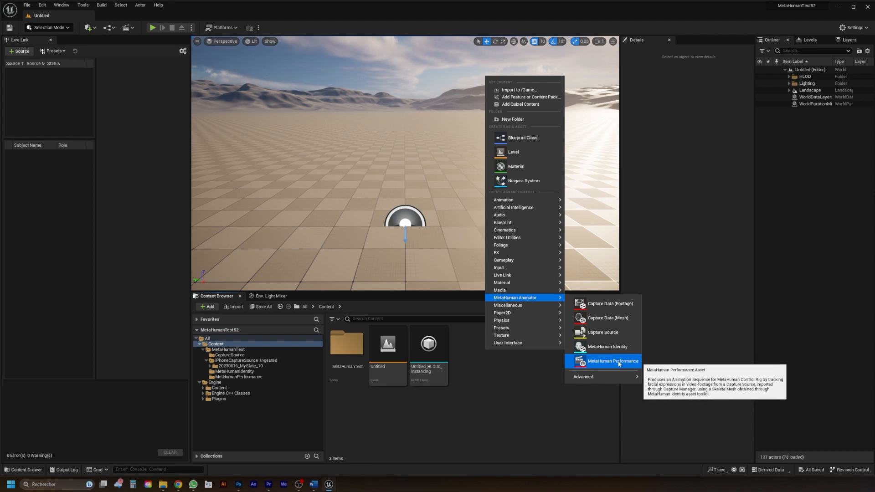
left_click(493, 394)
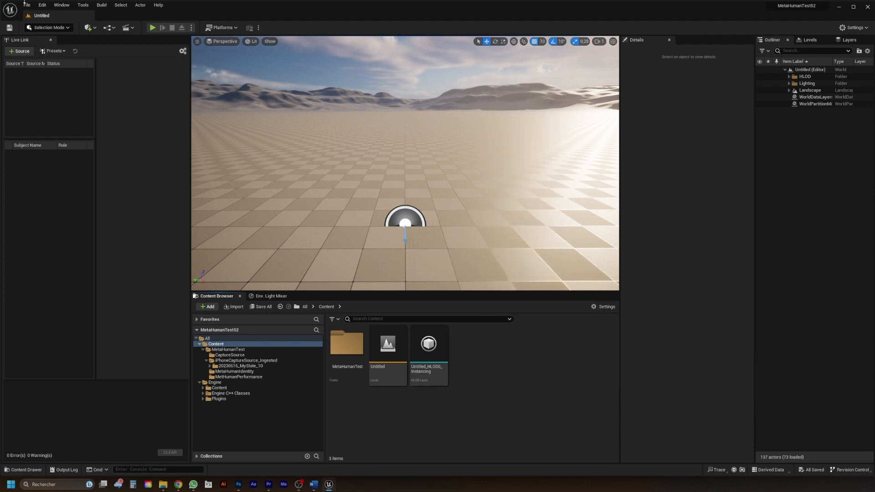
Open the Capture Manager to check that it is available, and close it
left_click(83, 7)
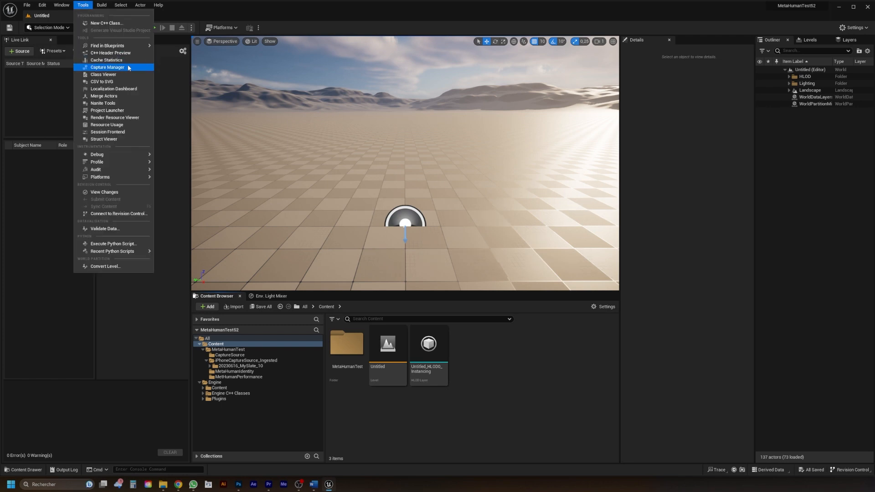
left_click(107, 67)
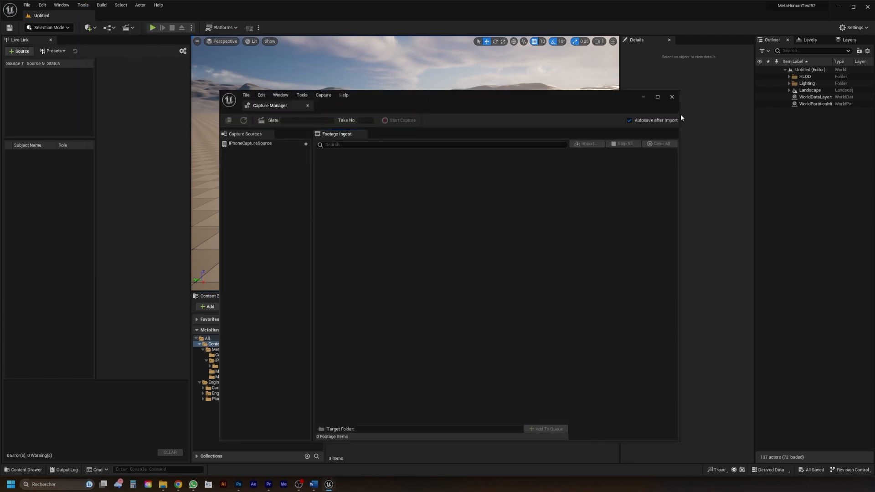
left_click(671, 98)
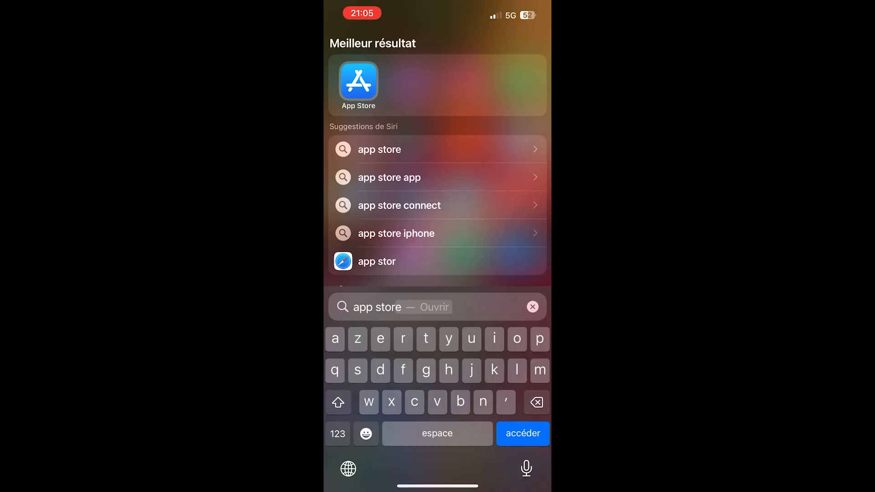
Switch to the iPhone's App Store, search for "livelink face" and launch the Live Link Face app
type("livelink")
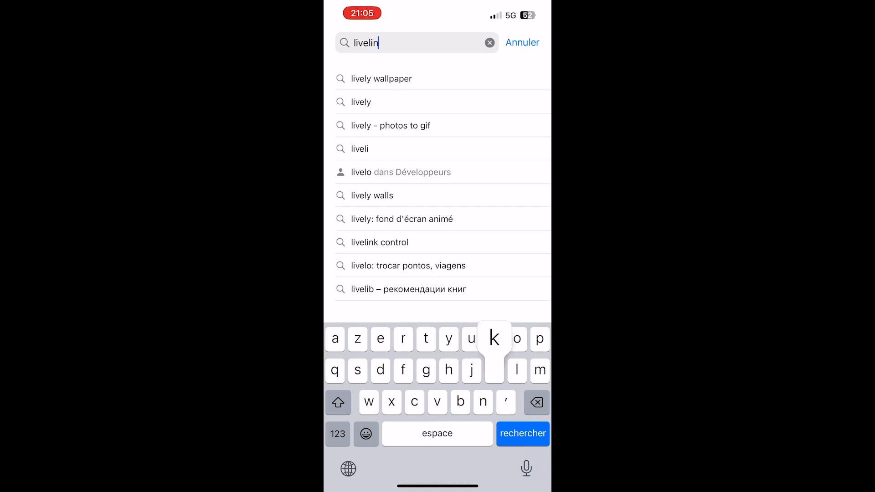
type(" face")
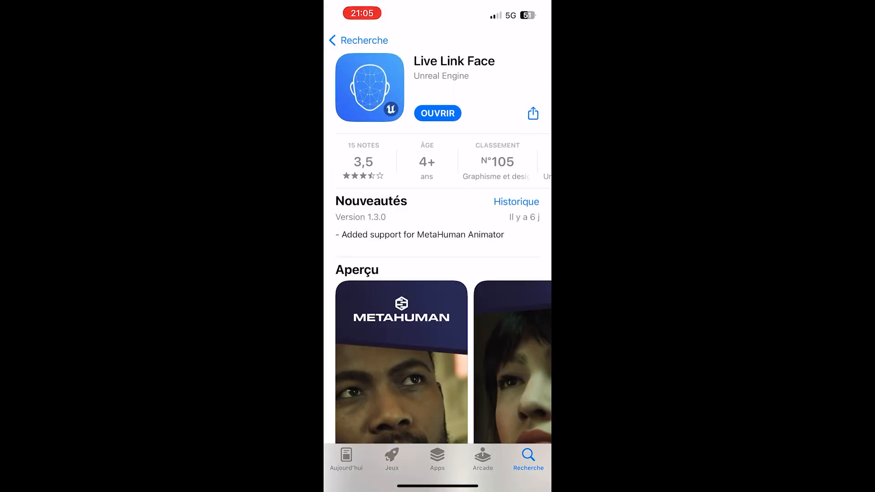
left_click(437, 113)
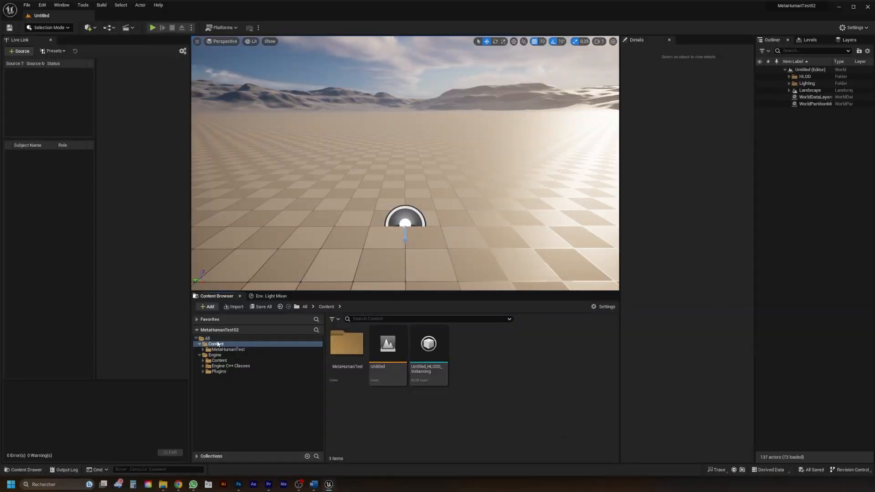
Create a folder named MetaHumanTest2 in the Content folder of the Unreal project and open it
right_click(347, 421)
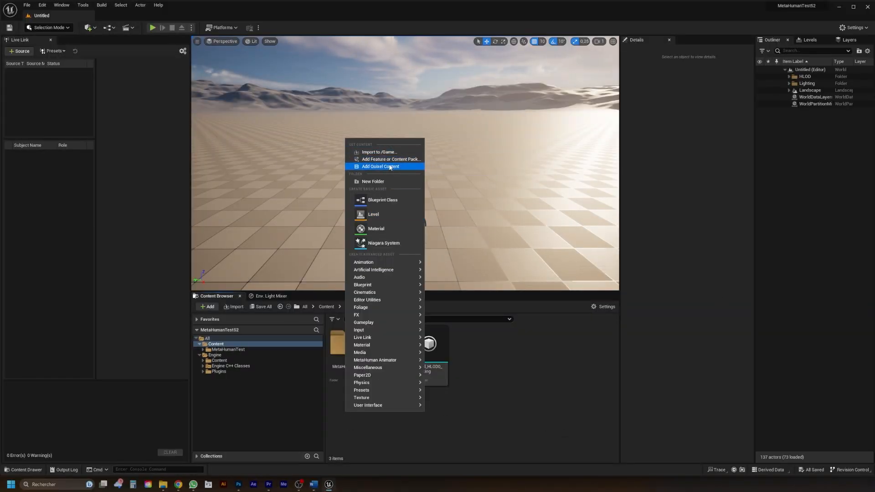
left_click(373, 182)
type("Meta")
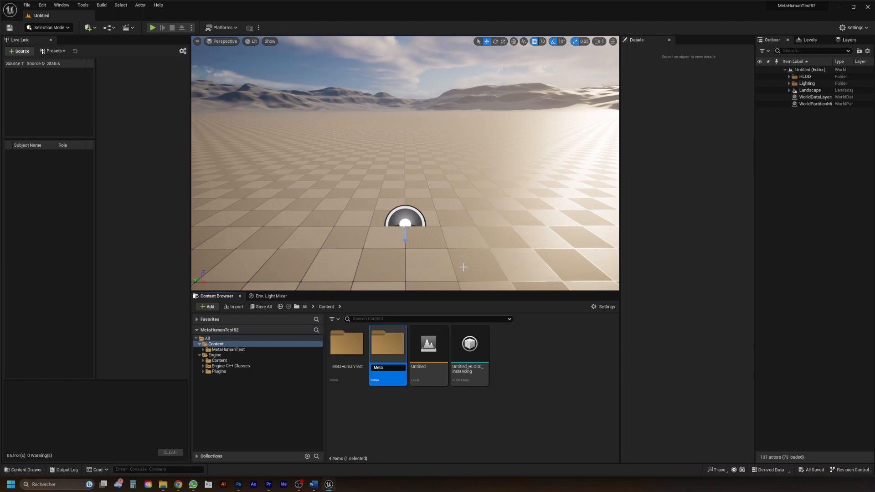
type("HumanTest2")
key("Return")
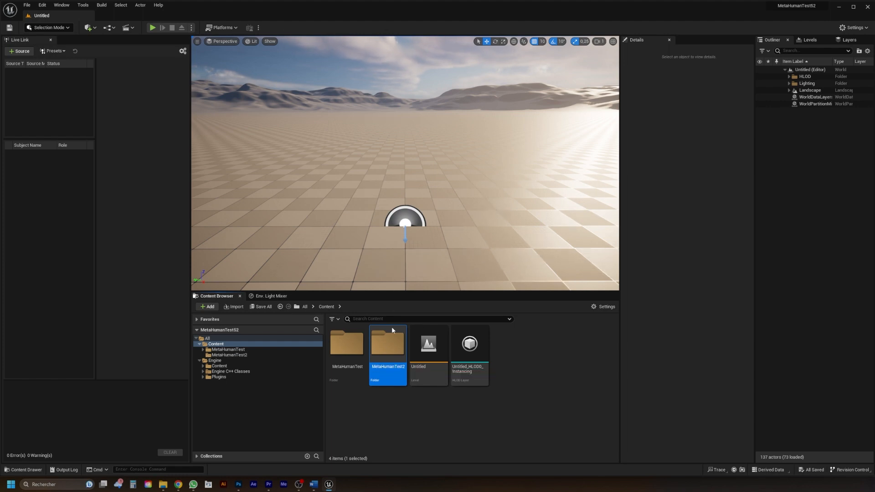
double_click(388, 346)
Create a MetaHuman Animator Capture Source asset in the MetaHumanTest2 folder and open it for editing
right_click(362, 341)
mouse_move(412, 288)
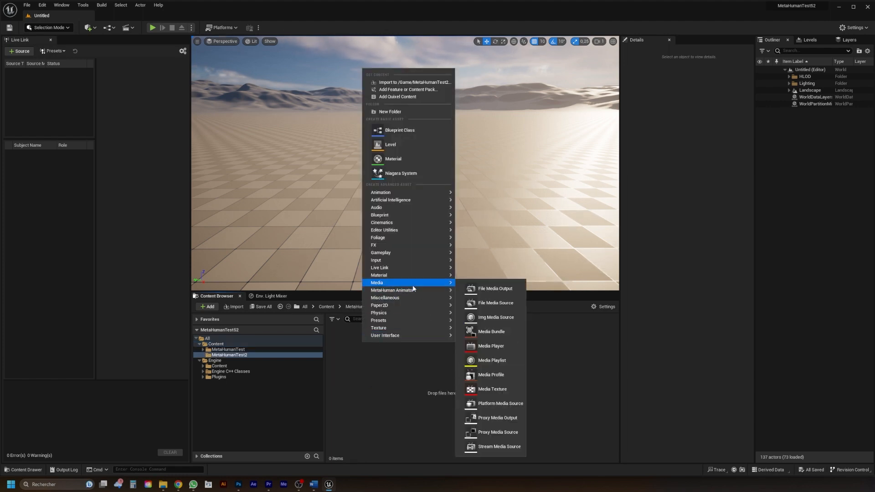
left_click(502, 325)
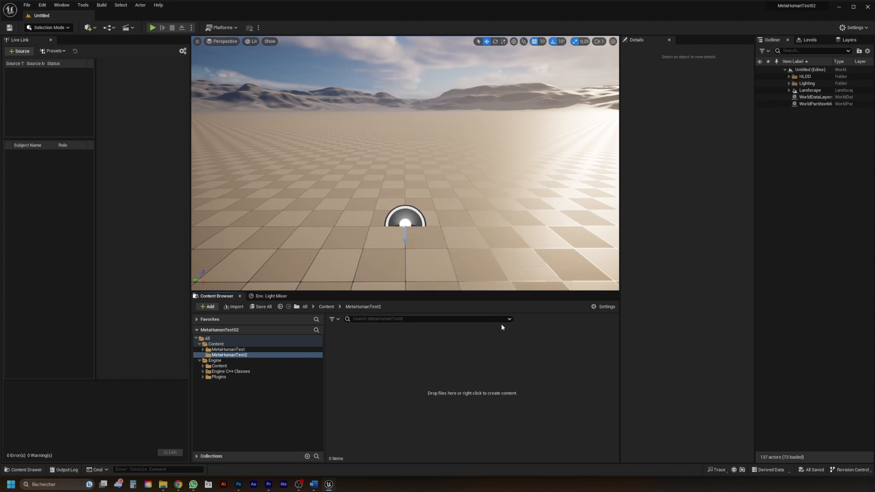
double_click(346, 353)
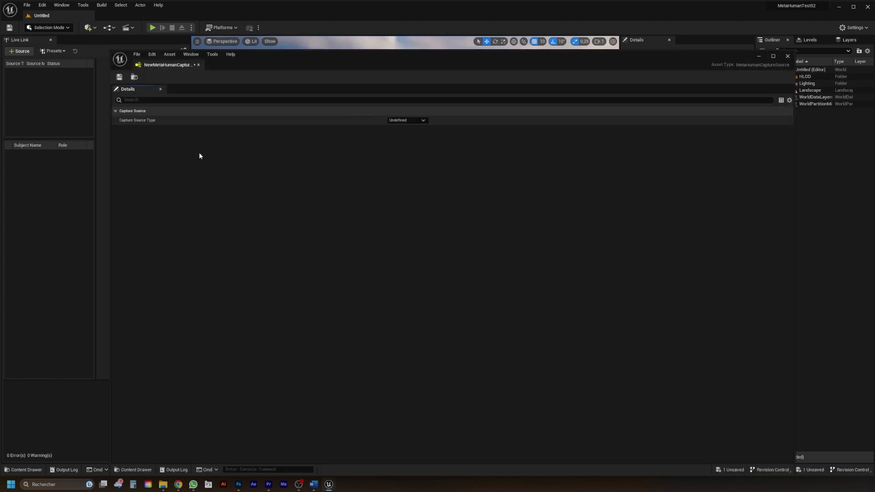
Try the LiveLinkFace Connection, LiveLinkFace Archives and Stereo HMC Archives capture source types to compare their settings
left_click(410, 120)
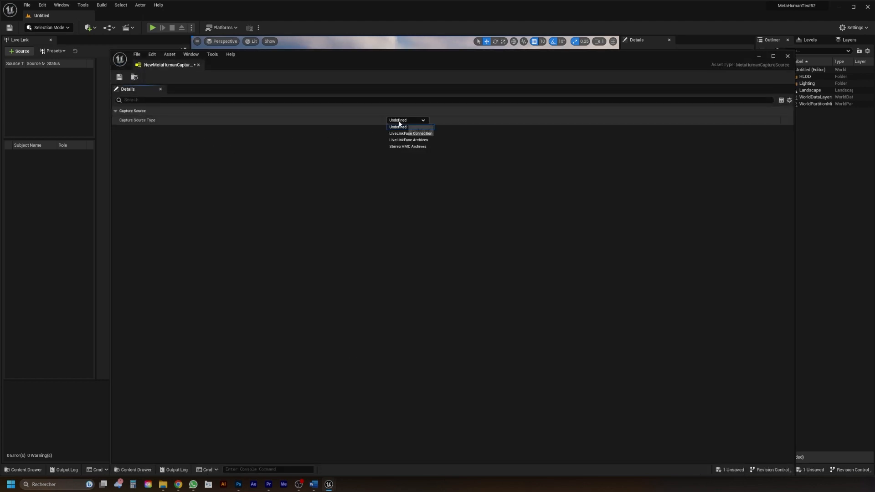
left_click(418, 134)
left_click(412, 120)
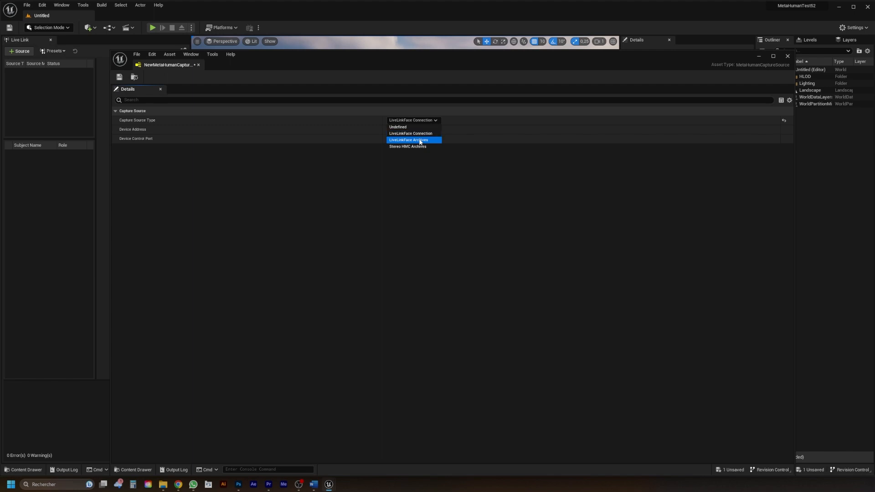
left_click(419, 140)
left_click(433, 121)
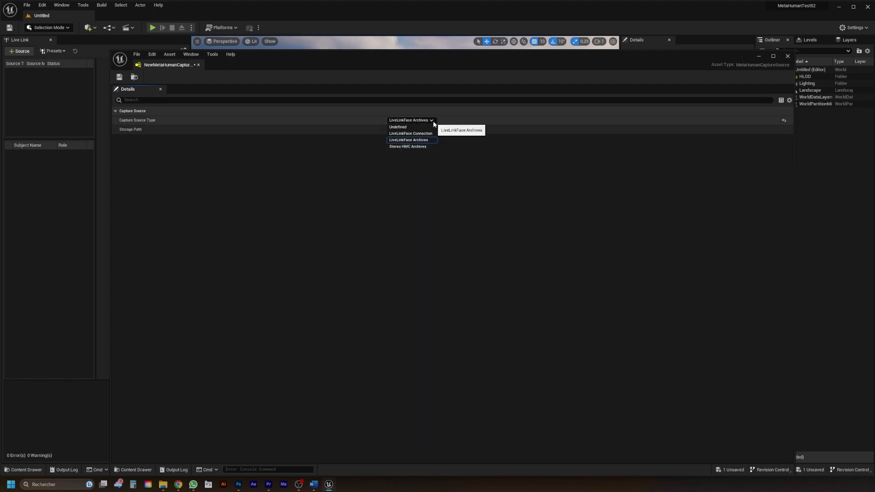
left_click(431, 147)
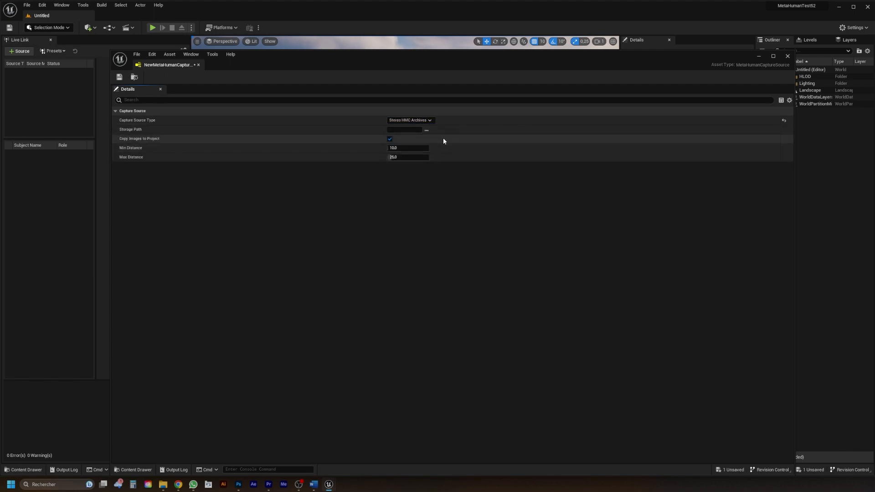
Set the Capture Source Type to LiveLinkFace Connection
left_click(430, 121)
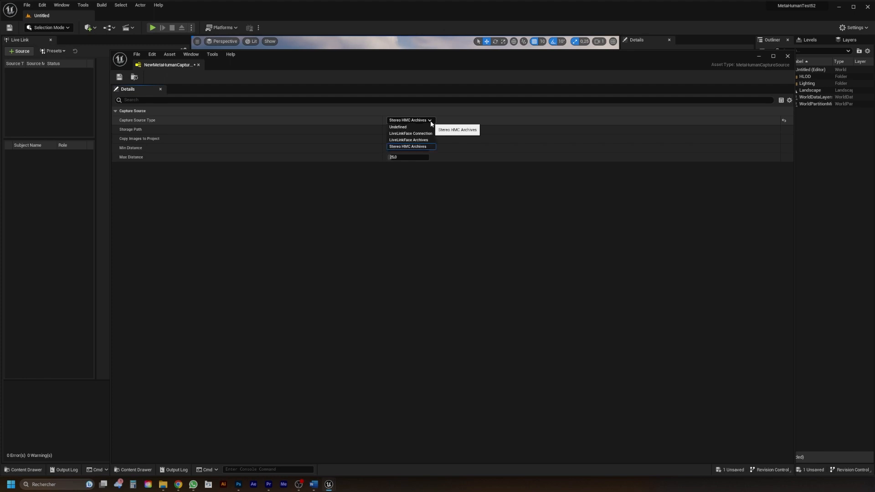
left_click(410, 133)
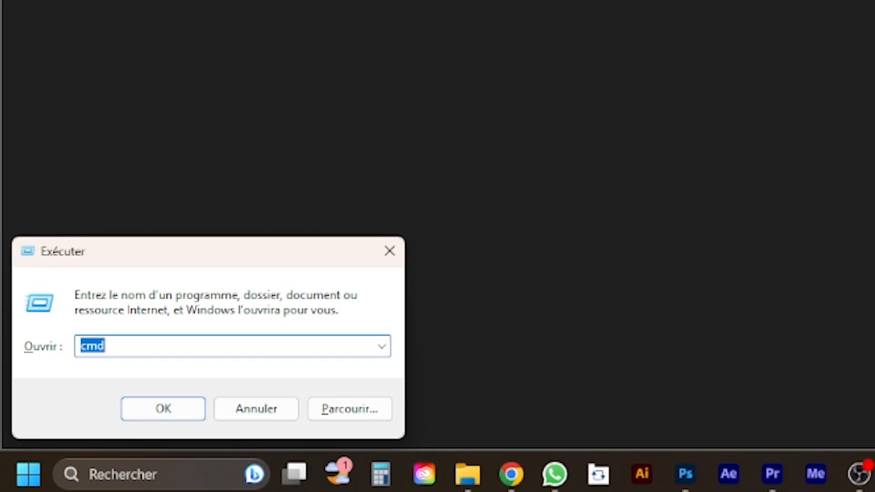
Open a Command Prompt, run ipconfig and locate the IPv4 address of the computer's Wi-Fi adapter
left_click(106, 346)
key("Return")
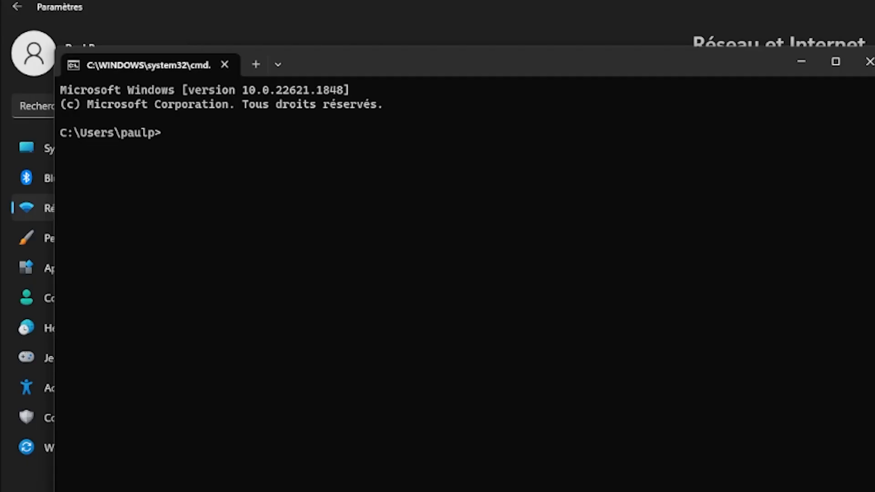
type("ipconfig")
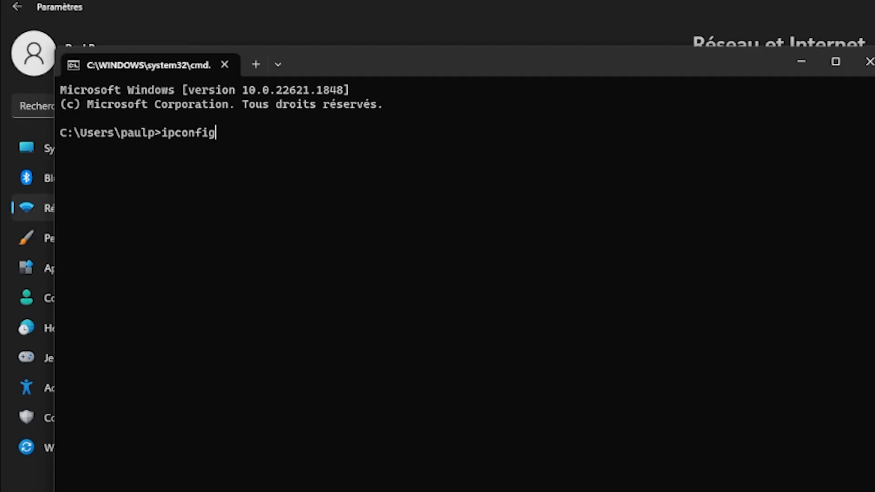
key("Return")
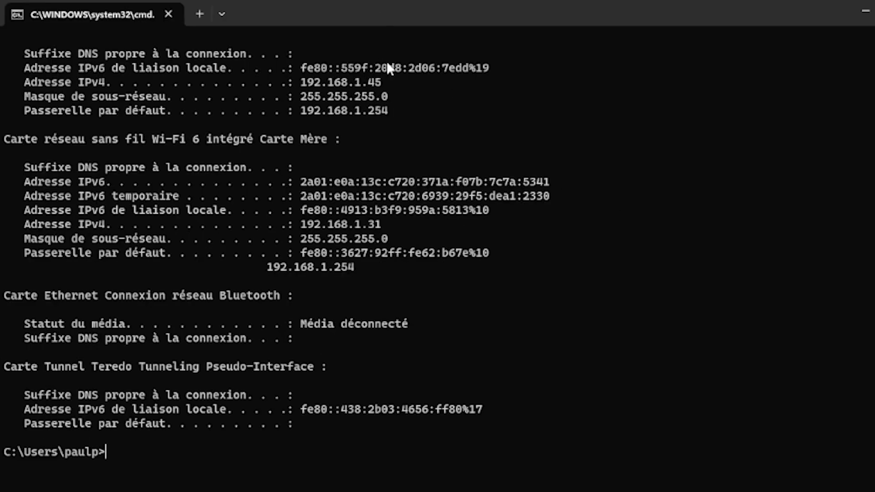
left_click_drag(386, 223, 273, 224)
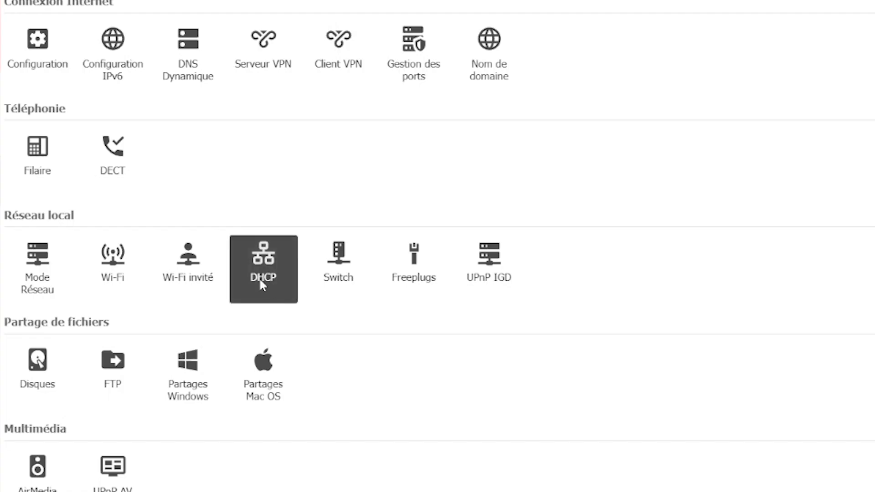
Look through the router's active DHCP leases for connected devices, and open Windows' advanced network settings to view the network adapters
left_click(259, 277)
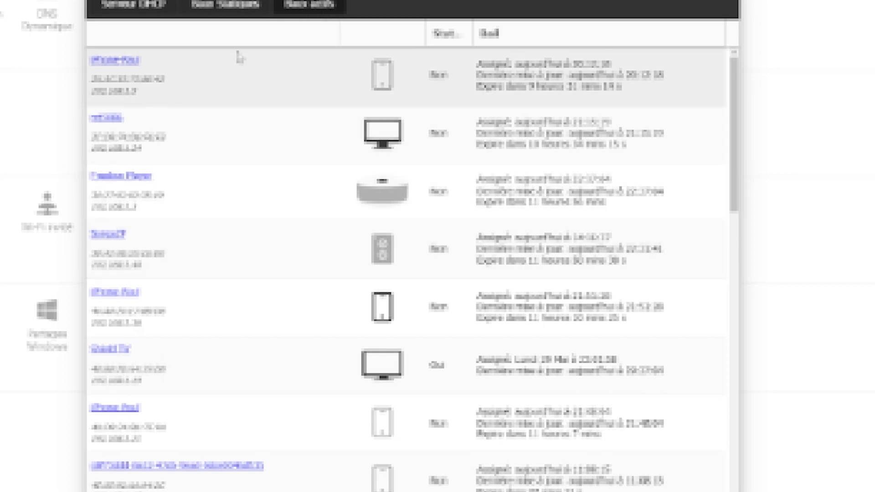
scroll(306, 314, "down", 15)
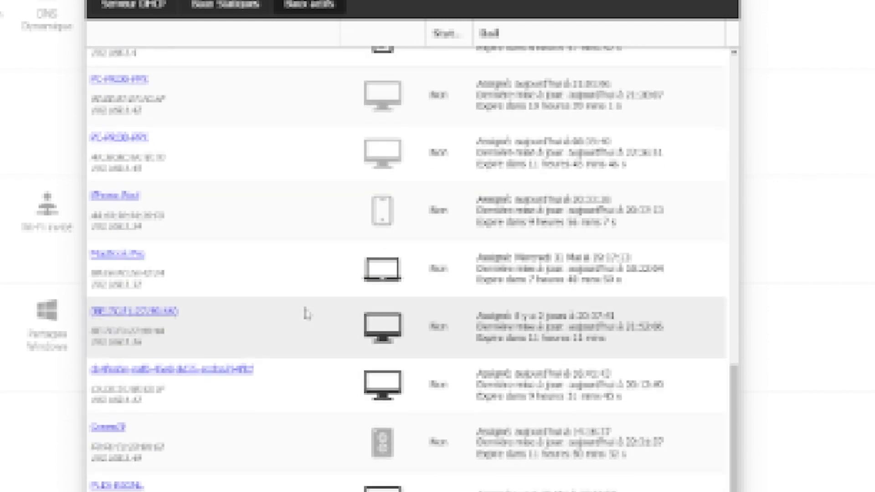
scroll(307, 351, "up", 15)
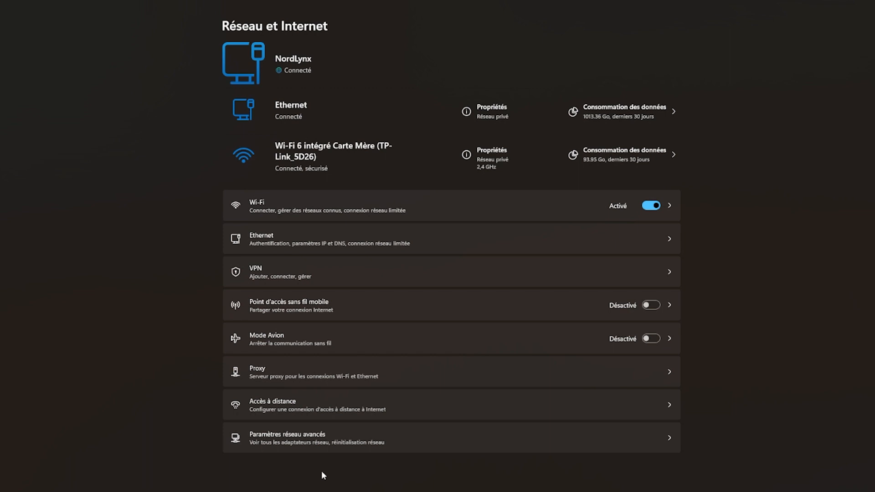
left_click(349, 442)
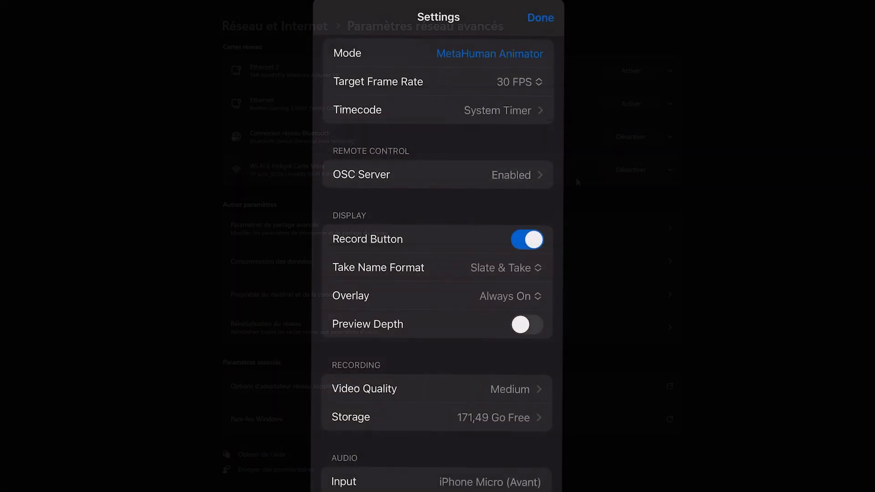
In the iPhone's Live Link Face settings, set the Target Frame Rate to 60 FPS
scroll(438, 273, "down", 2)
scroll(438, 274, "up", 2)
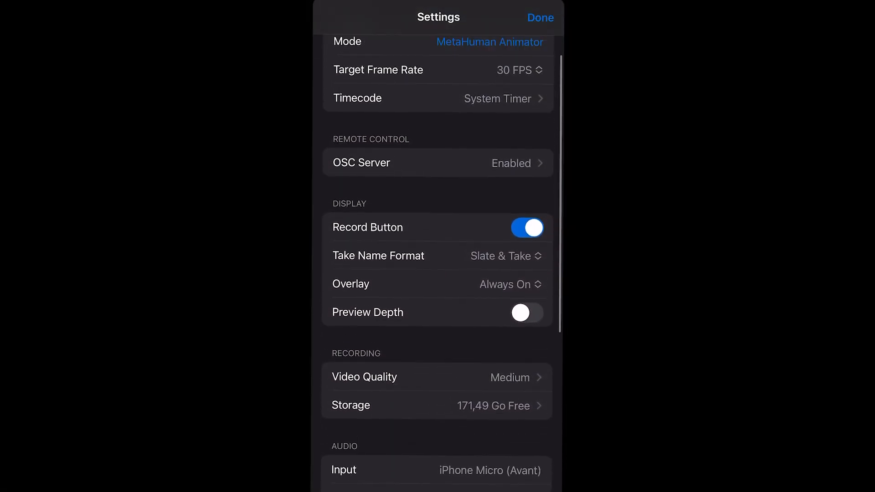
left_click(514, 103)
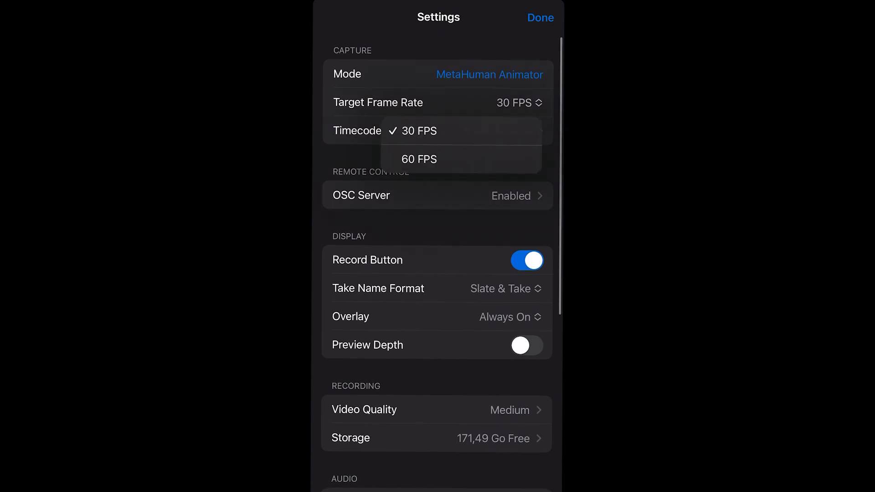
left_click(418, 159)
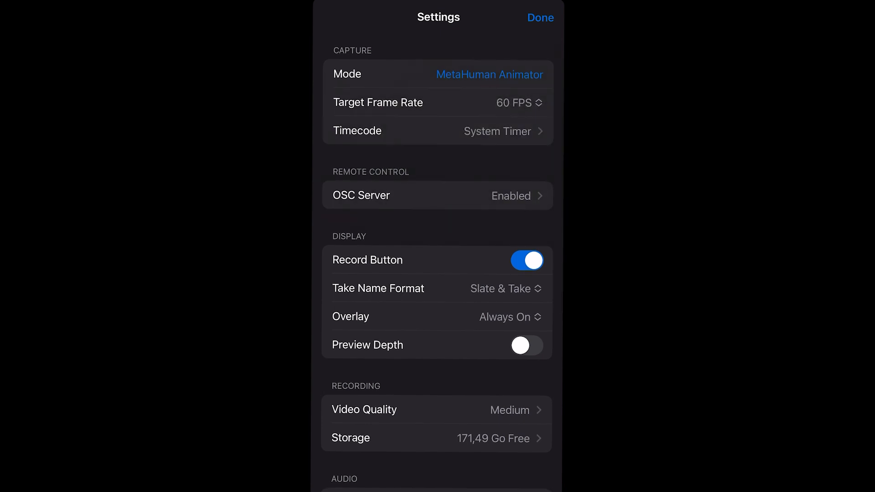
Turn on Preview Depth to check the depth view on the camera, turn it off again and open the OSC Server settings
scroll(437, 255, "down", 3)
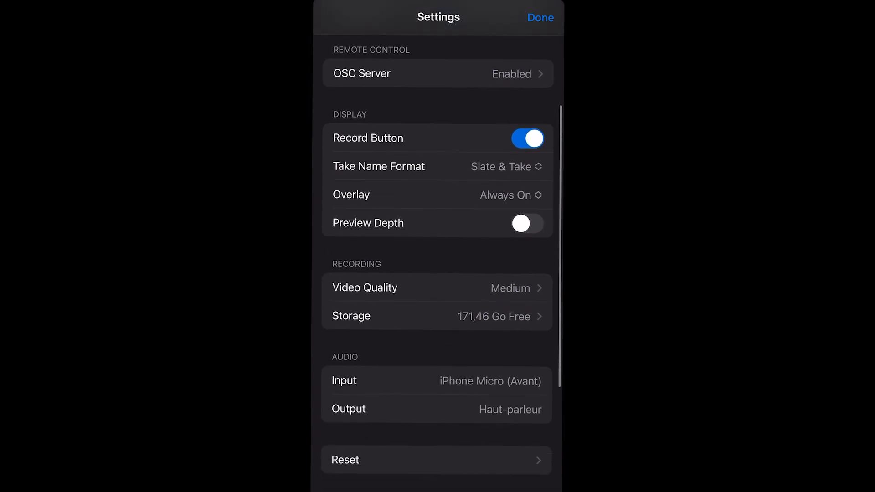
left_click(527, 223)
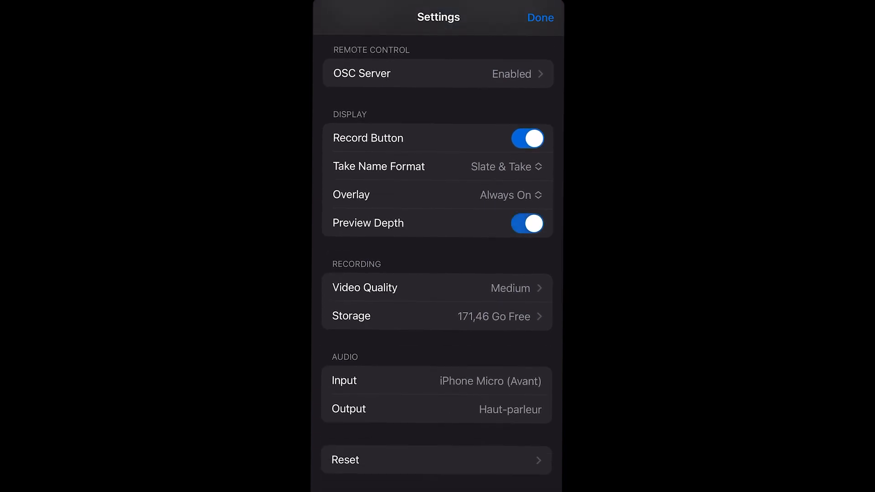
left_click(541, 17)
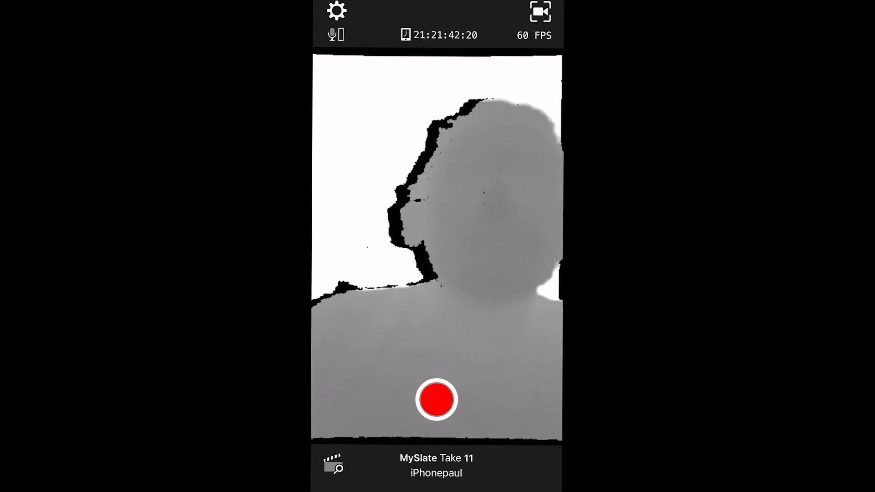
left_click(336, 11)
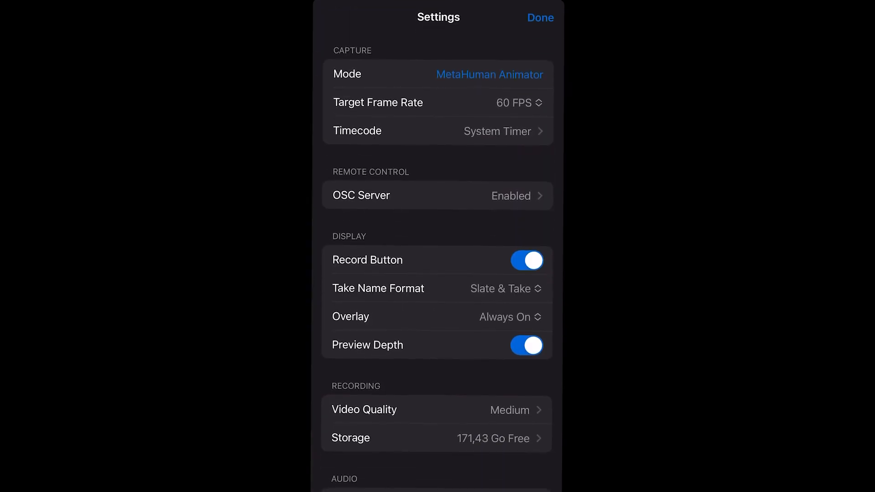
left_click(527, 345)
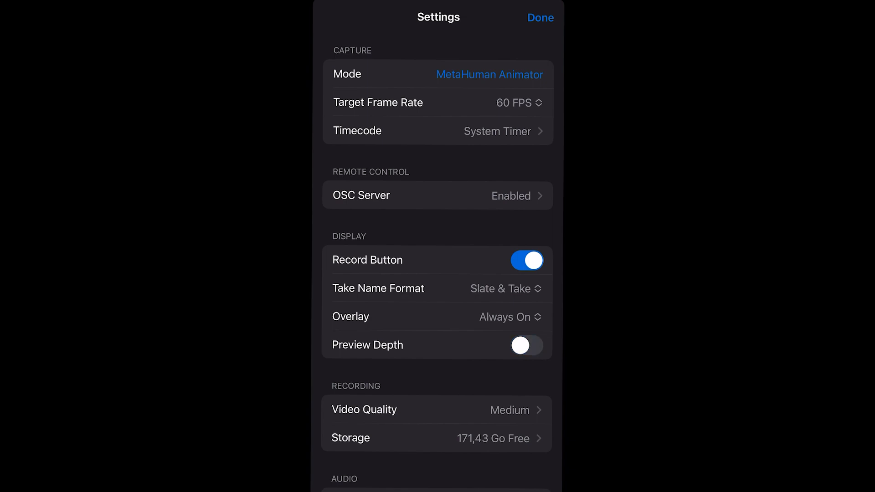
left_click(438, 195)
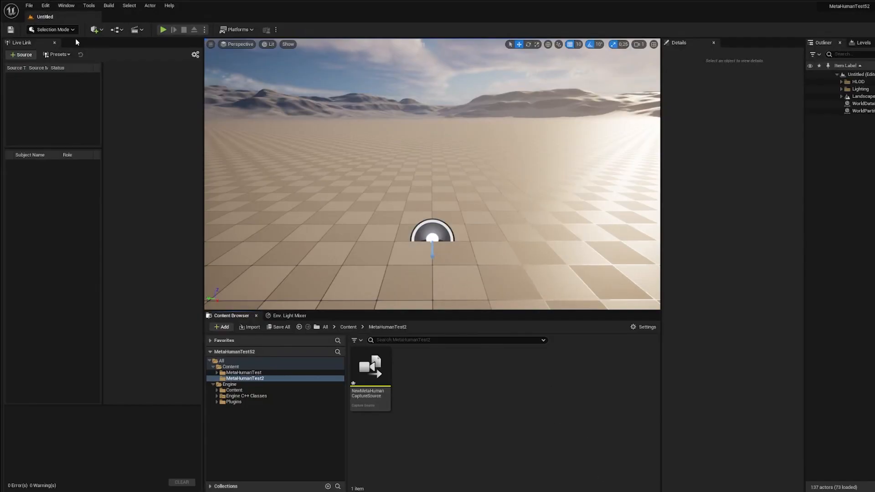
Switch to Unreal Engine, search the plugins for UDP to check whether UDP Messaging is enabled, and close the plugin browser
left_click(46, 6)
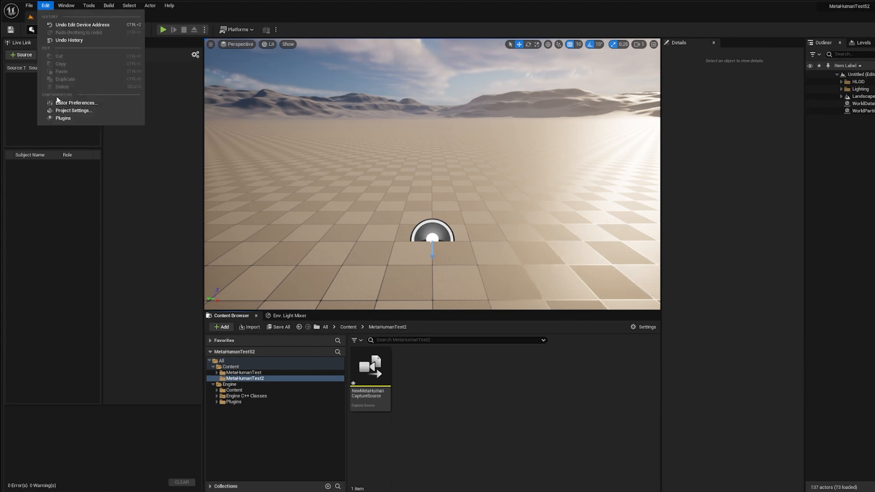
left_click(61, 119)
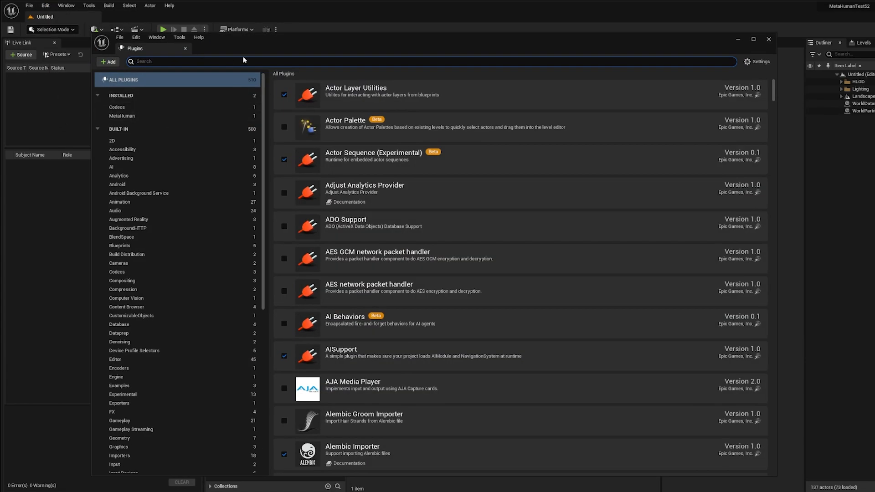
type("UDP")
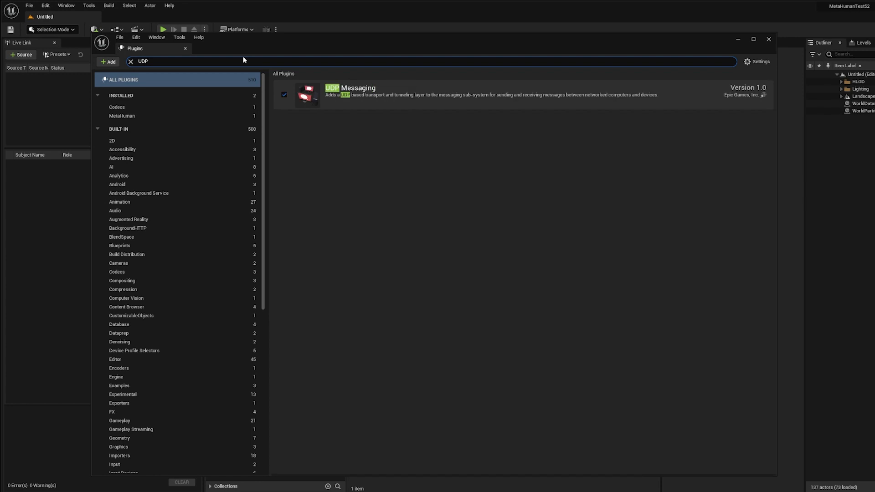
left_click(389, 101)
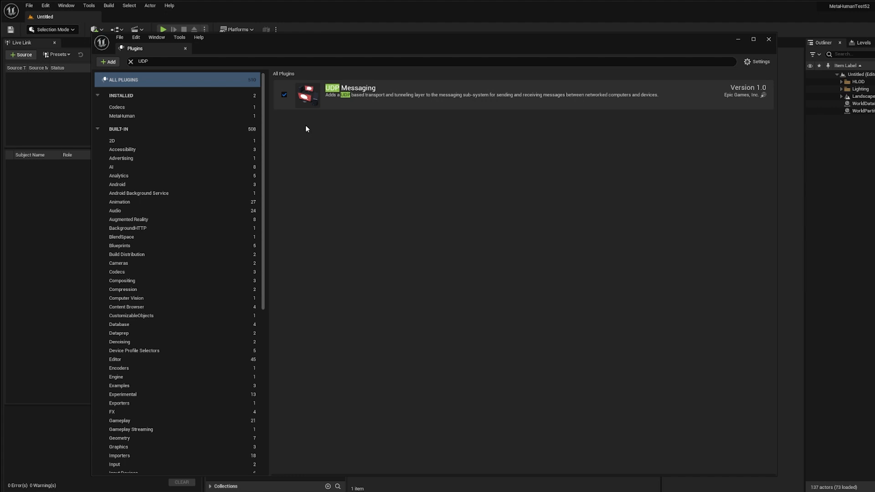
left_click(768, 40)
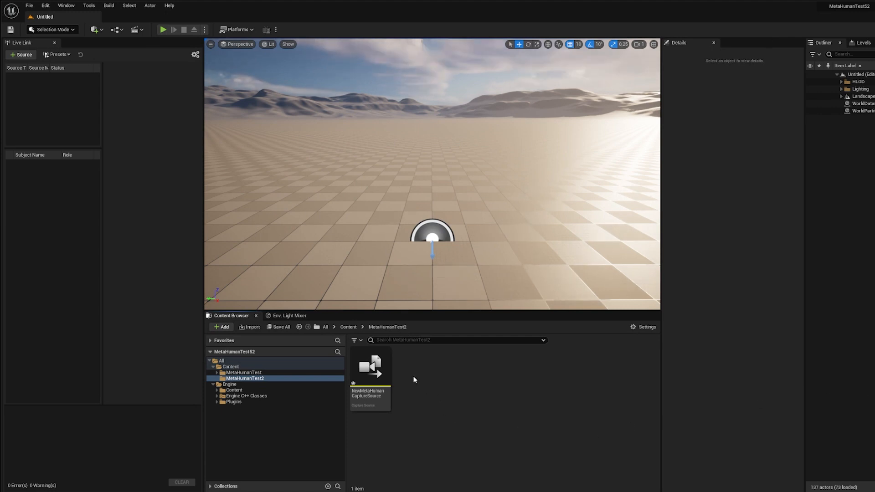
Open the NewMetaHumanCaptureSource asset and review its Device Address
double_click(370, 369)
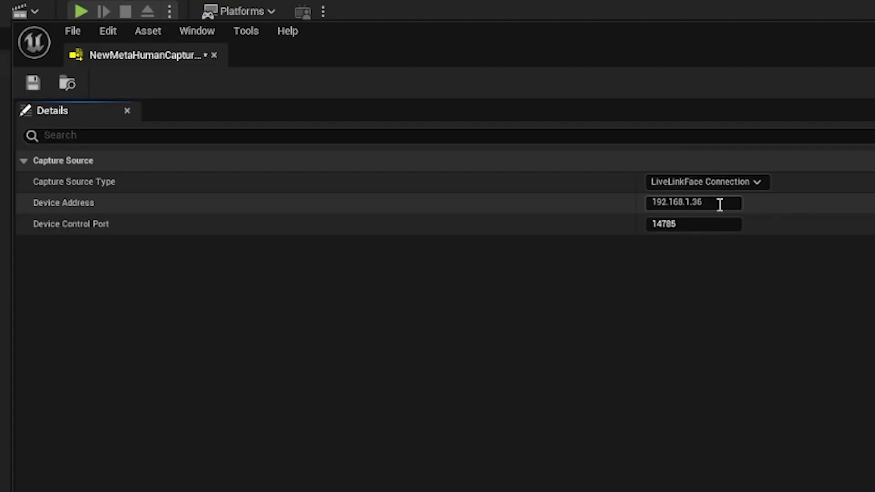
left_click_drag(459, 119, 421, 117)
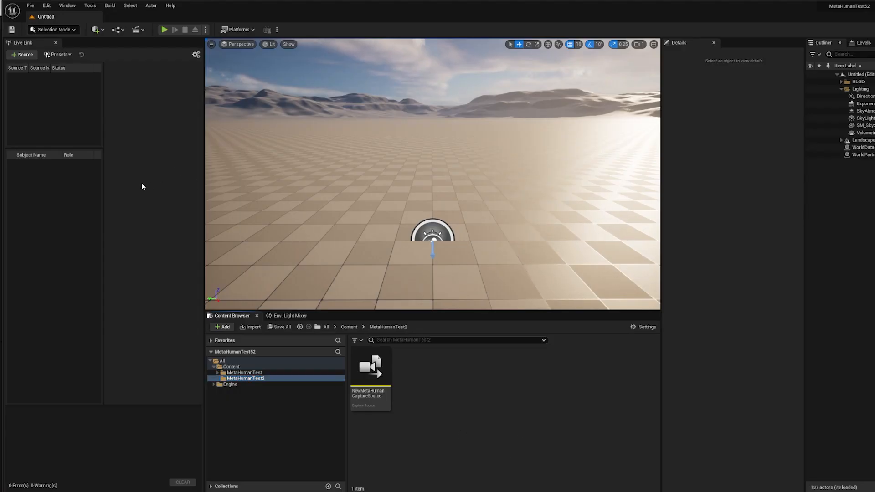
Open the Capture Manager, select NewMetaHumanCaptureSource and refresh its list of takes
left_click(90, 9)
left_click(123, 73)
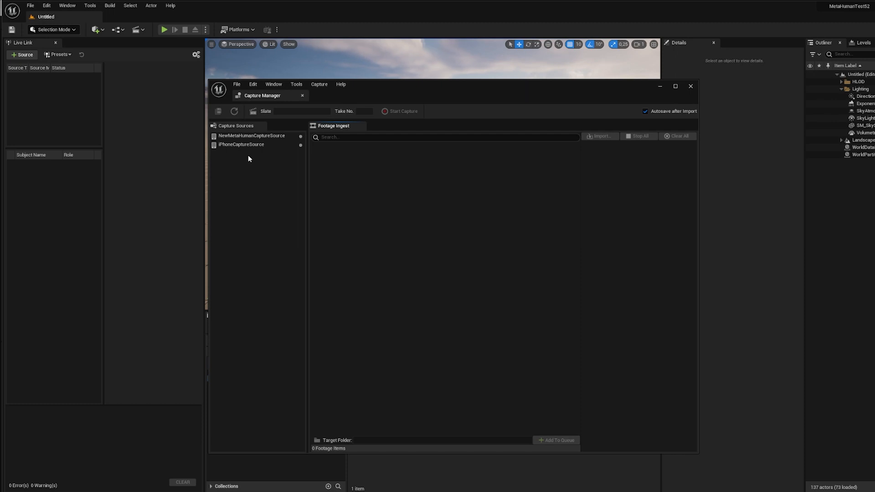
left_click(256, 144)
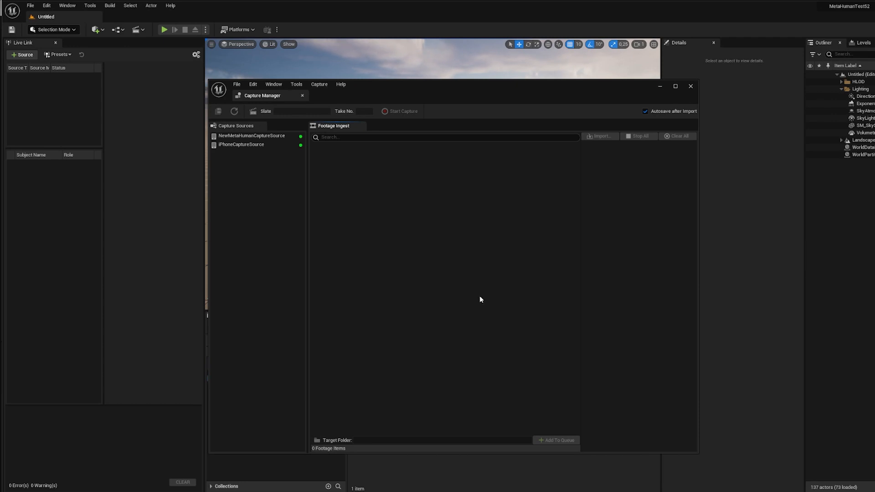
left_click(240, 136)
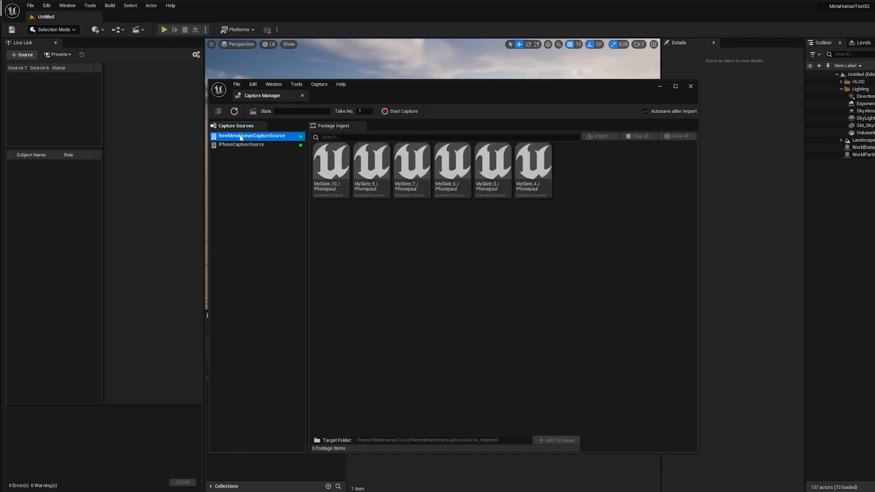
left_click(234, 111)
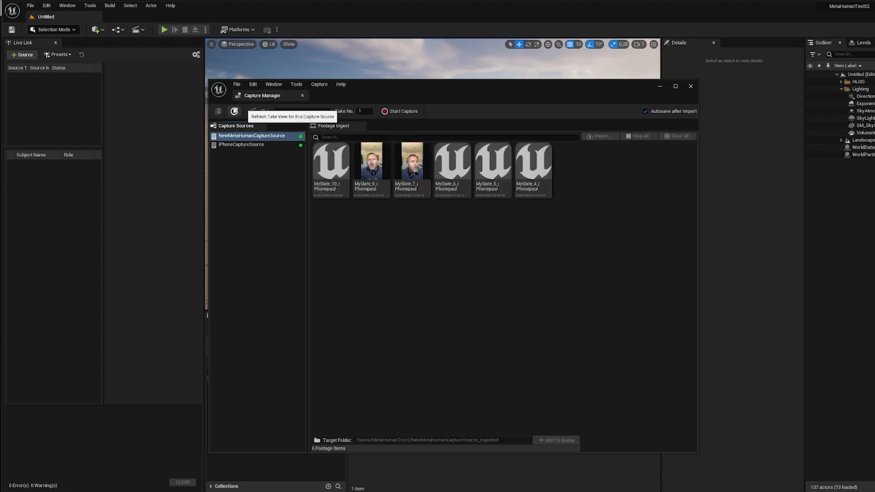
Inspect the details of the listed takes and scrub through the MySlate_10 footage in the MetaHuman Identity editor
mouse_move(325, 170)
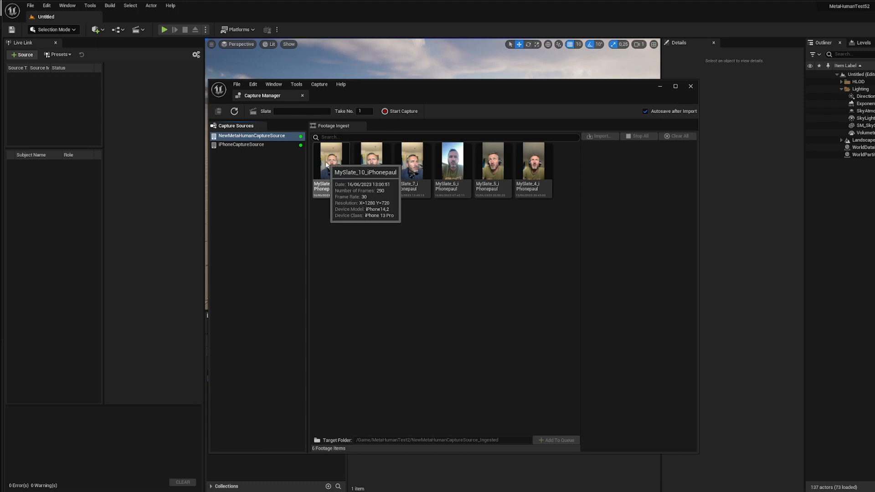
mouse_move(377, 168)
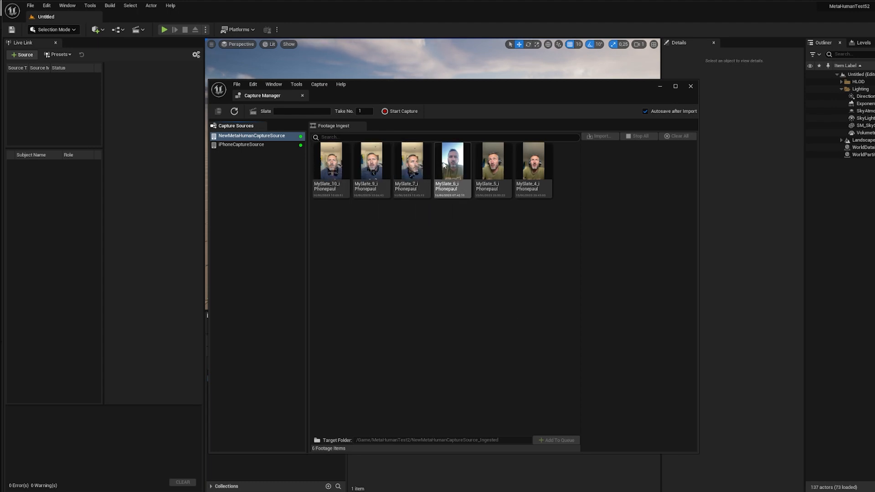
mouse_move(536, 166)
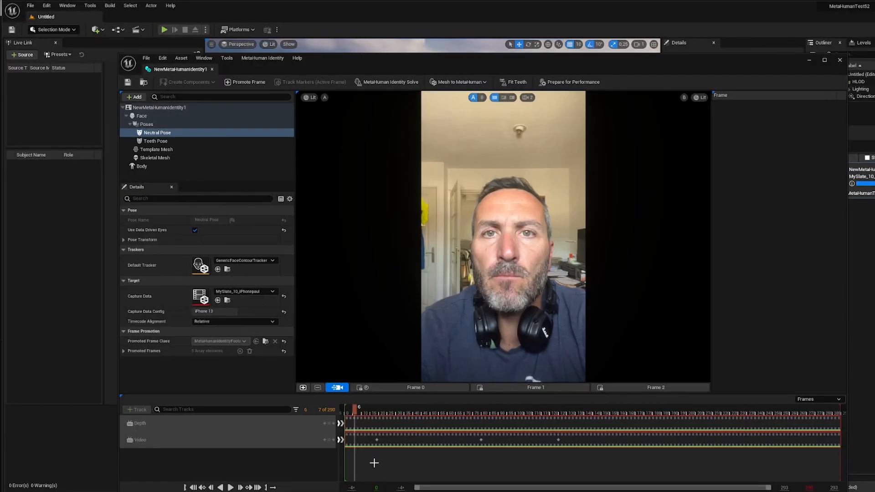
left_click_drag(354, 407, 738, 412)
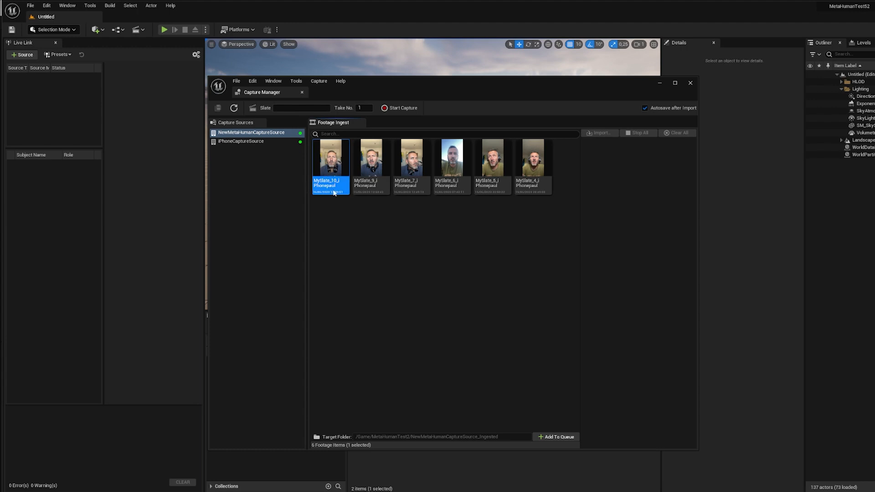
Queue the MySlate_10 take and import it, overwriting the previously imported version
left_click(556, 437)
left_click(625, 156)
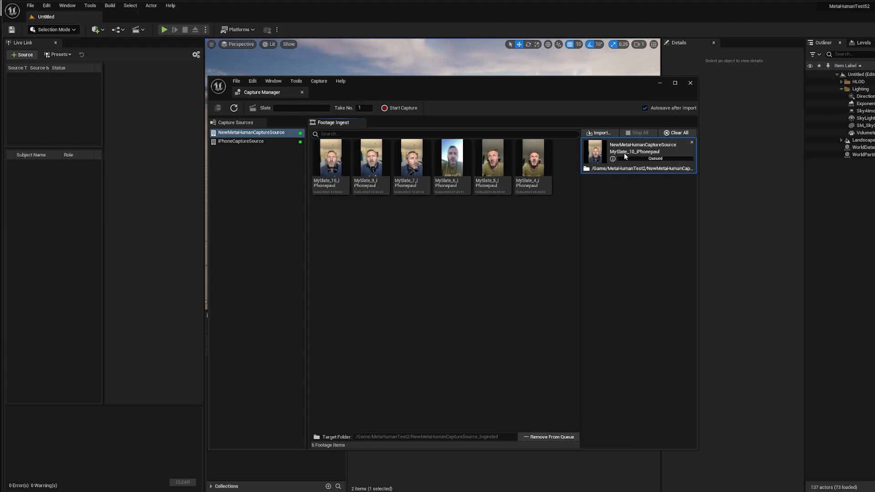
left_click(605, 134)
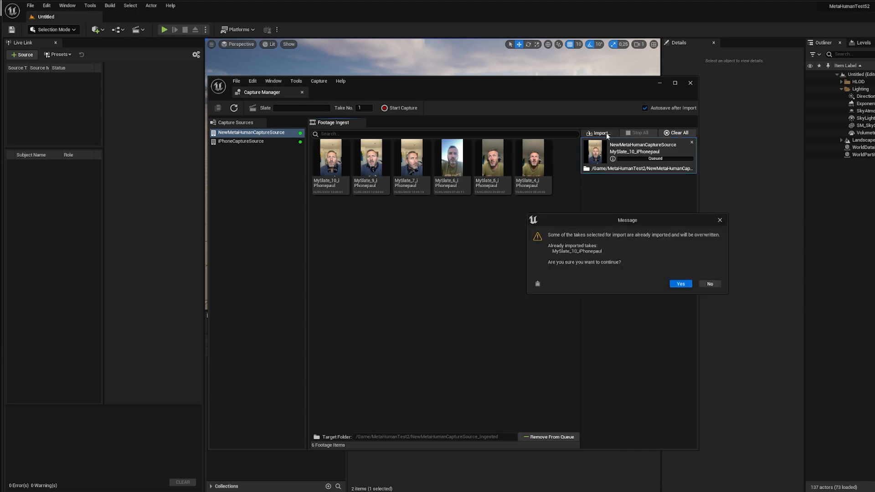
left_click(679, 285)
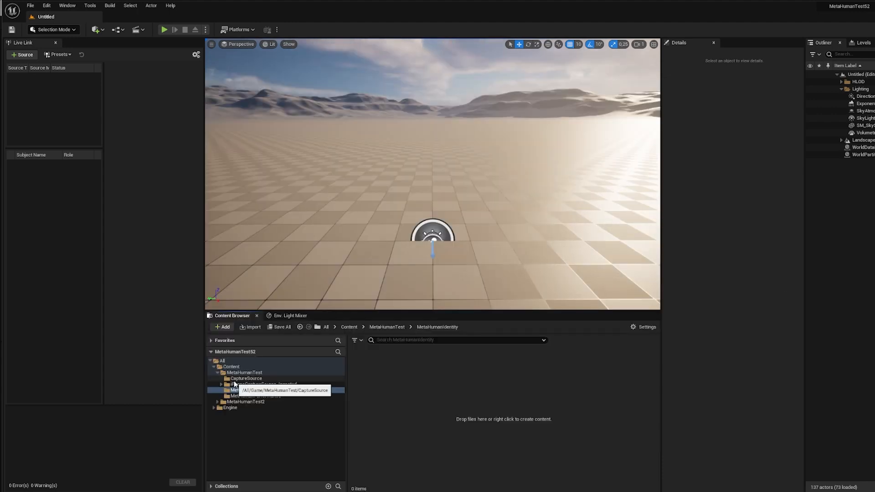
Create a MetaHuman Identity asset in the MetaHumanTest/MetaHumanIdentity folder, named with the performer's first name followed by _MHI
left_click(251, 390)
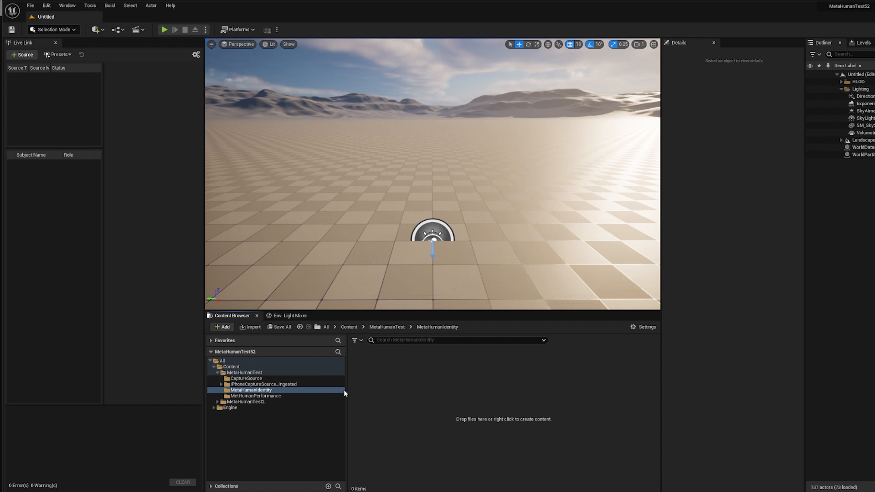
left_click(259, 391)
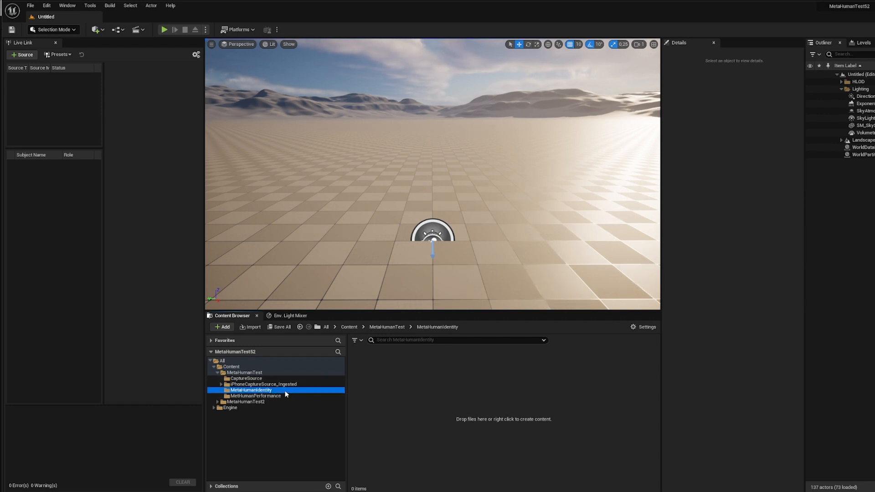
right_click(385, 388)
mouse_move(461, 337)
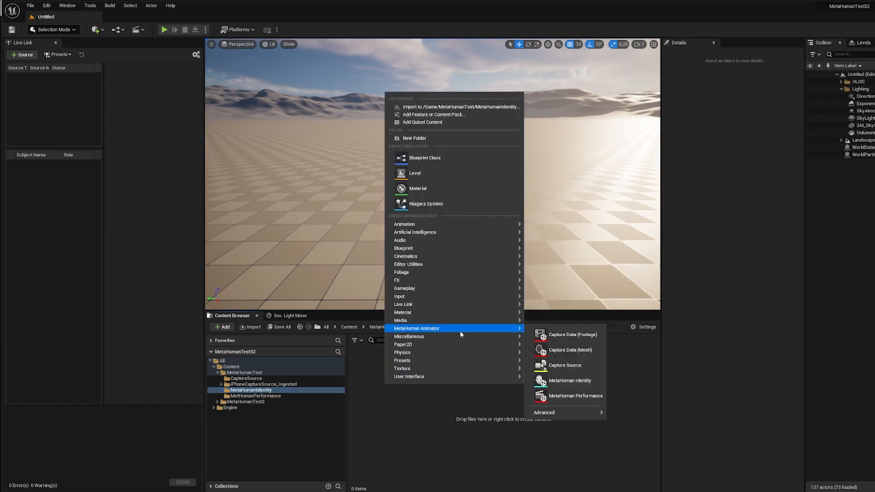
left_click(545, 380)
type("Paul_MHI")
key("Return")
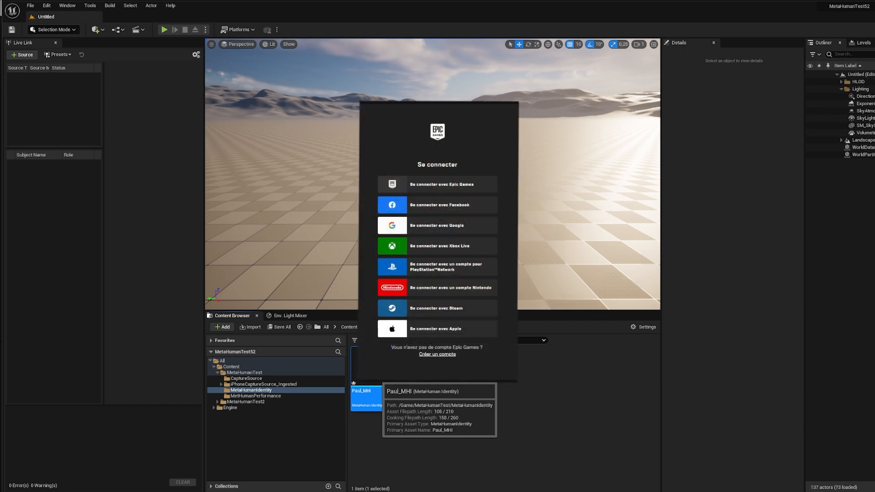
Sign in with the Epic Games account and open the new MetaHuman Identity asset from the MetaHumanIdentity folder
left_click(478, 187)
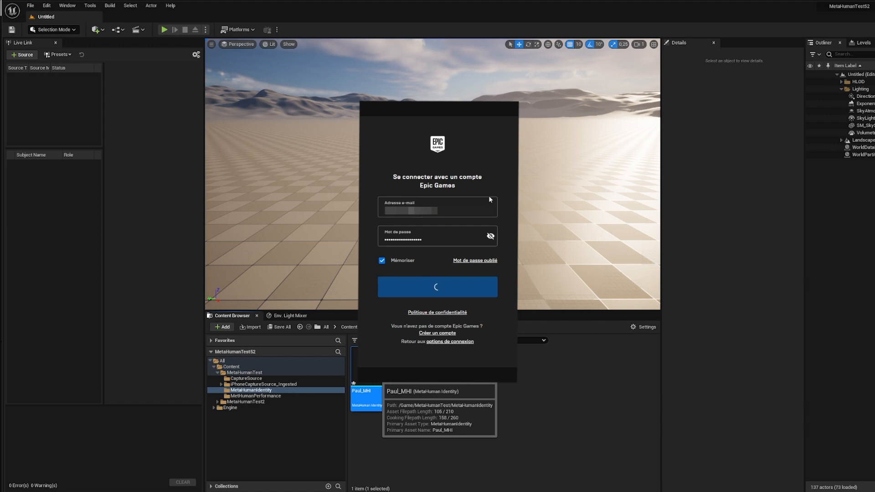
double_click(377, 368)
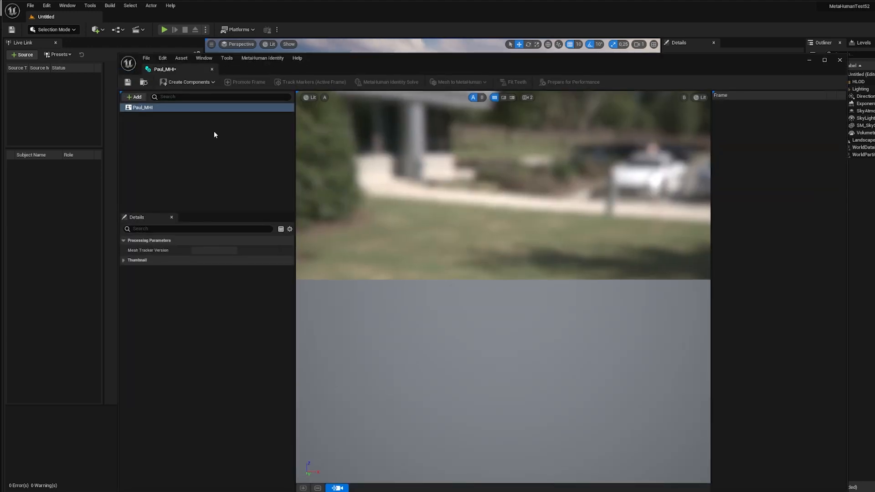
left_click(214, 134)
Create the identity's components from the MySlate_10 footage stored in the iPhoneCaptureSource_Ingested folder
left_click(195, 82)
mouse_move(206, 112)
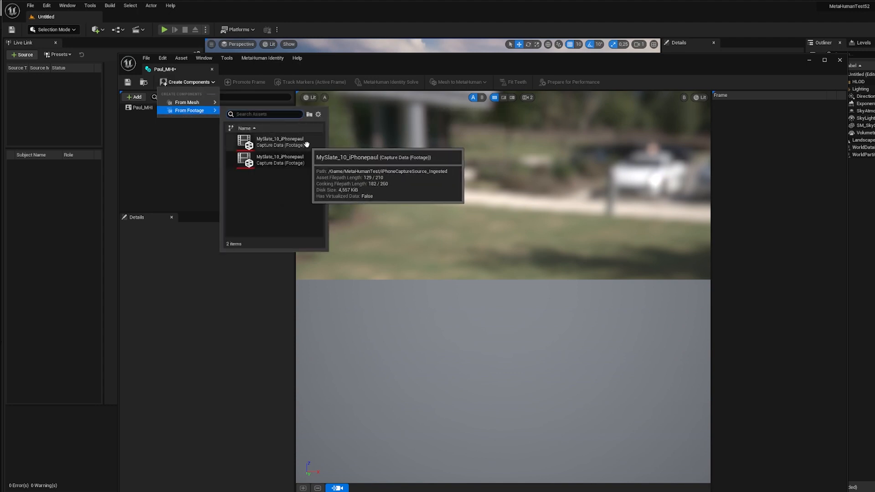
left_click(307, 144)
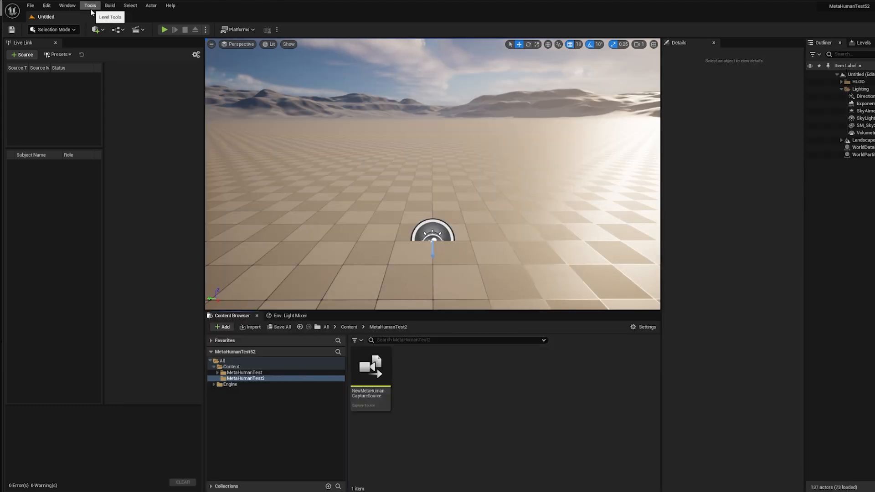
left_click(90, 8)
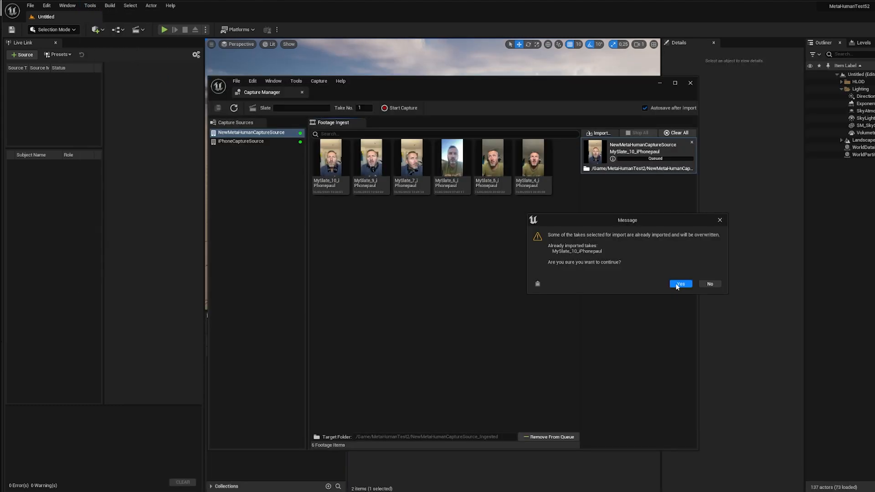
left_click(678, 284)
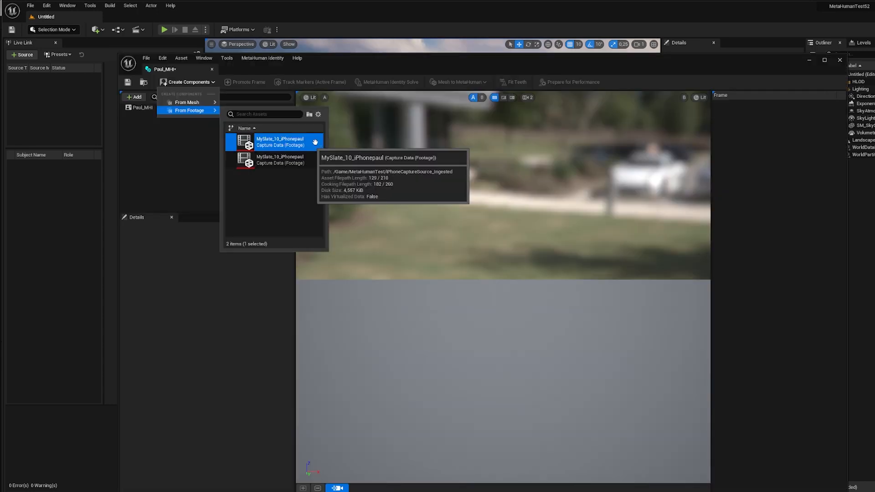
left_click(310, 141)
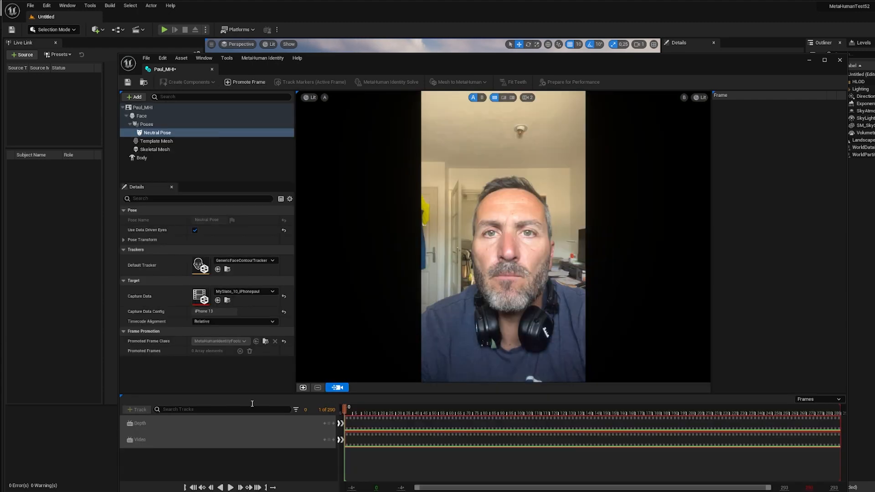
Review the Neutral Pose's default tracker and capture data choices, the Depth and Video tracks, and the body type options
left_click(269, 262)
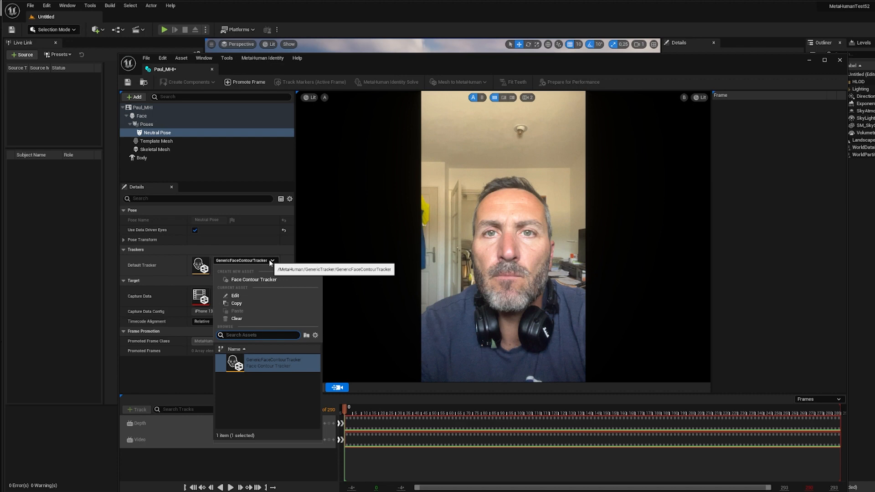
left_click(270, 261)
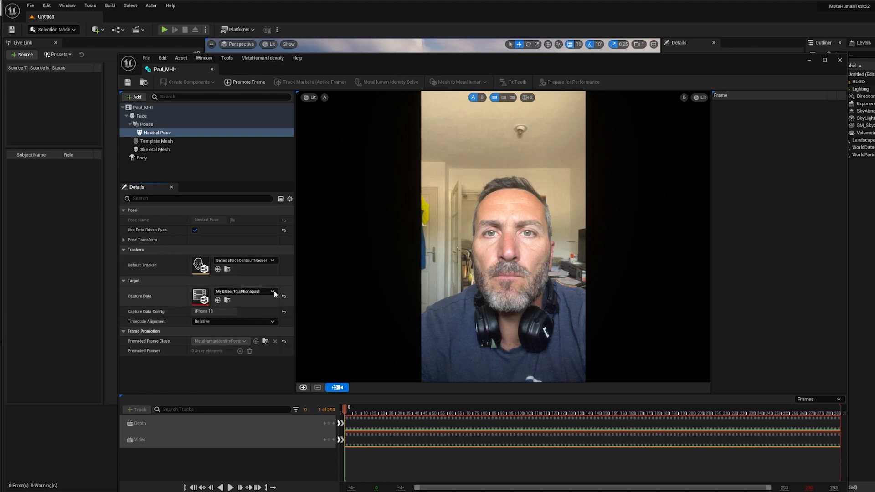
left_click(272, 292)
left_click(273, 291)
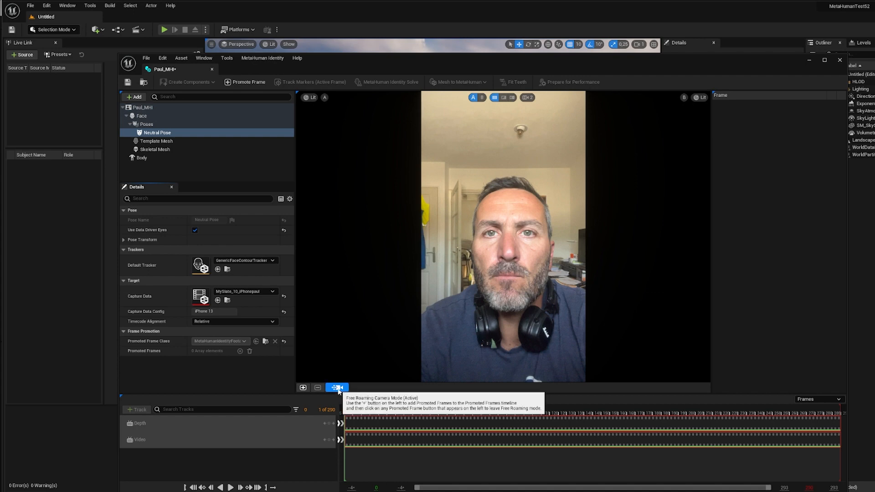
left_click(168, 425)
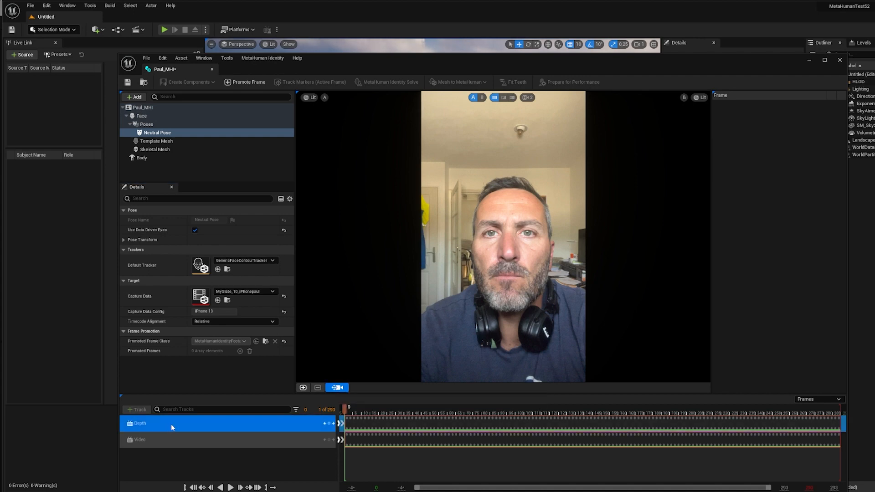
left_click(175, 441)
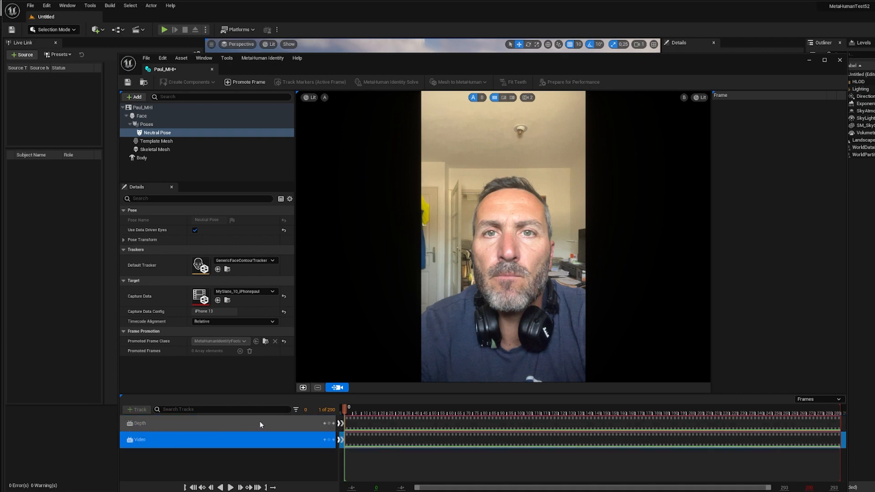
left_click_drag(344, 410, 363, 412)
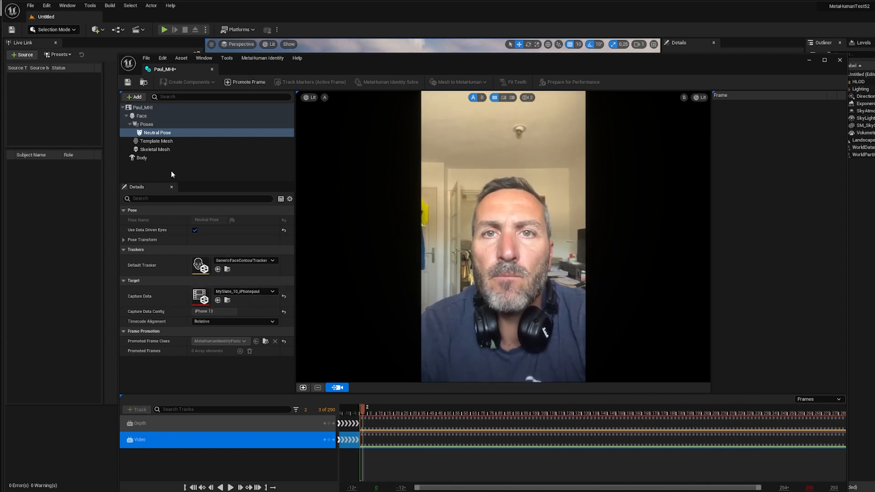
left_click(157, 158)
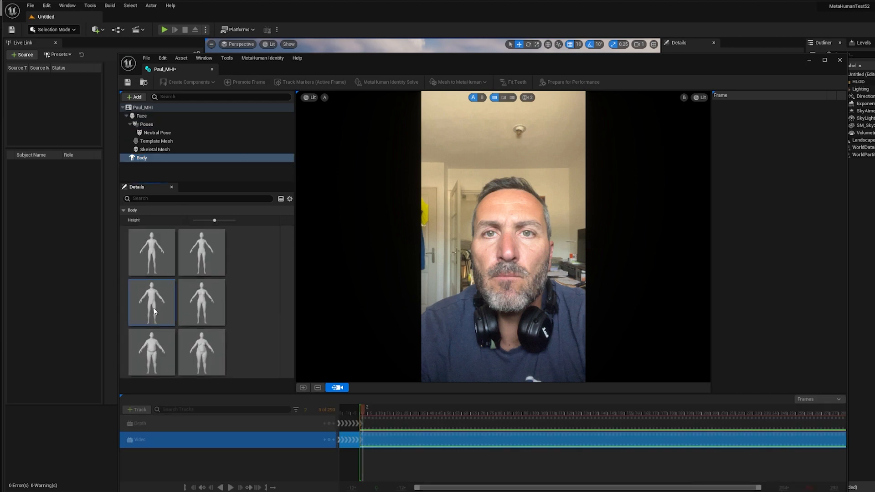
left_click(160, 132)
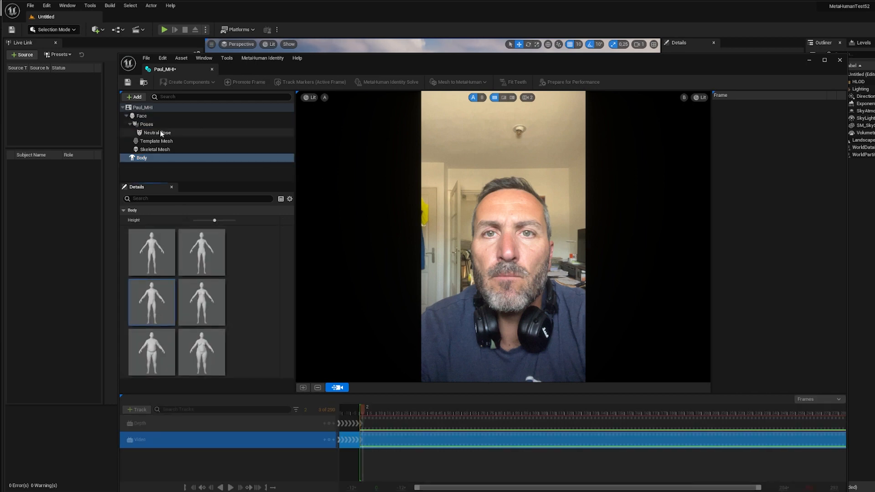
Promote frame 10 of the Neutral Pose footage as the front view and examine its facial markers
left_click(362, 414)
mouse_move(363, 413)
left_mouse_down()
mouse_move(379, 412)
mouse_move(362, 414)
left_mouse_up()
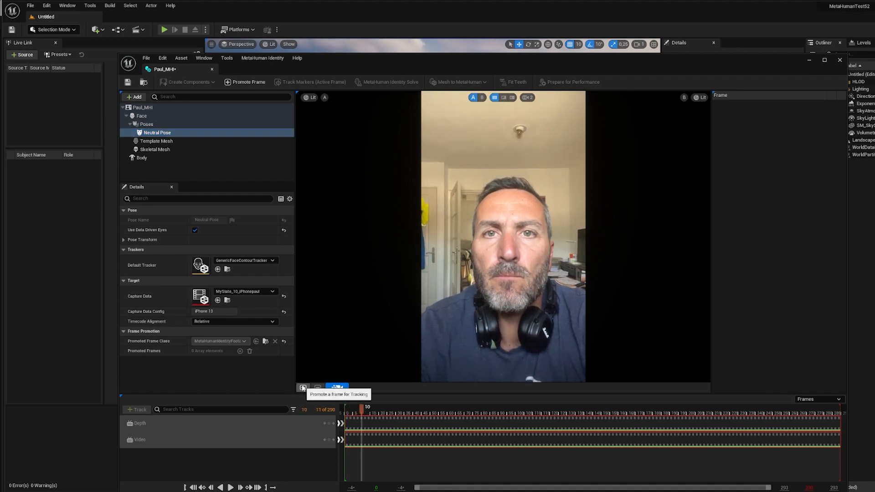
left_click(303, 388)
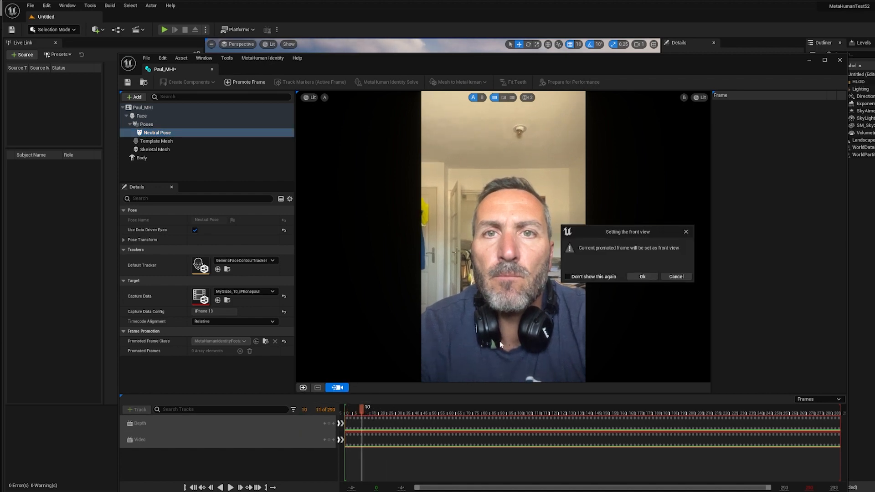
left_click(641, 277)
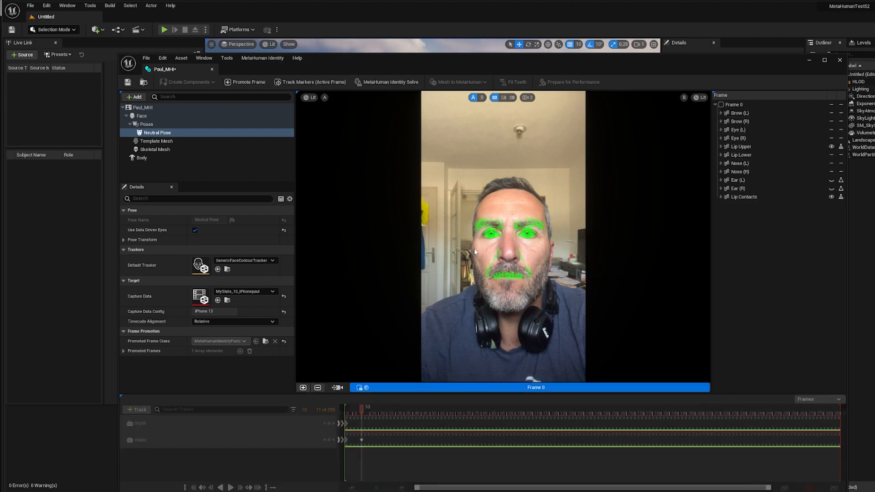
scroll(484, 251, "up", 5)
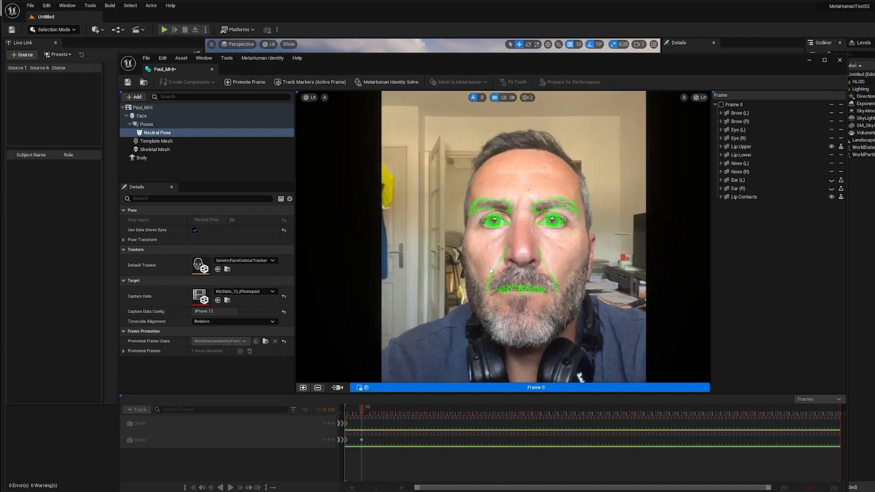
scroll(489, 272, "up", 4)
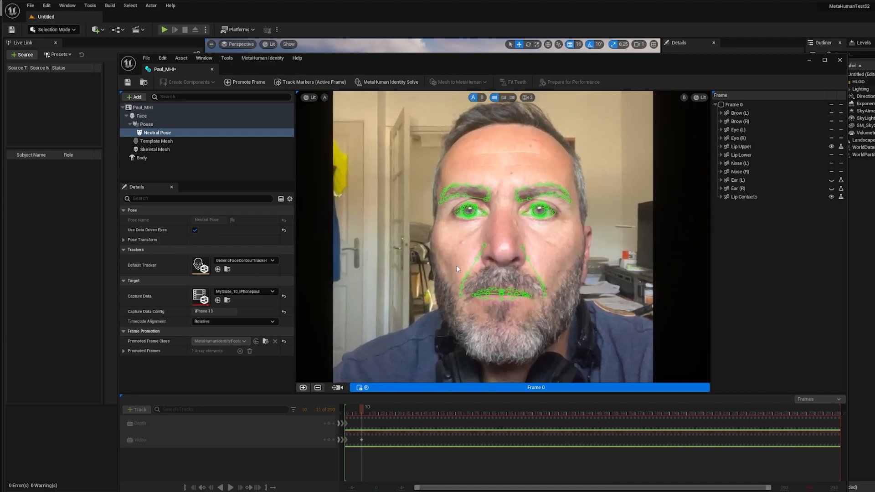
Return to free roaming camera mode and promote frame 60, where the head is turned to one side
left_click(337, 388)
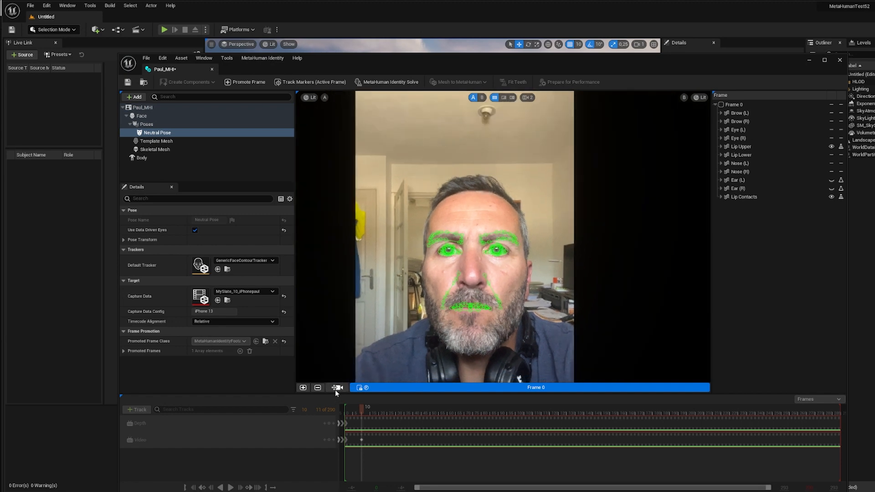
left_click(337, 388)
left_click_drag(369, 409, 448, 414)
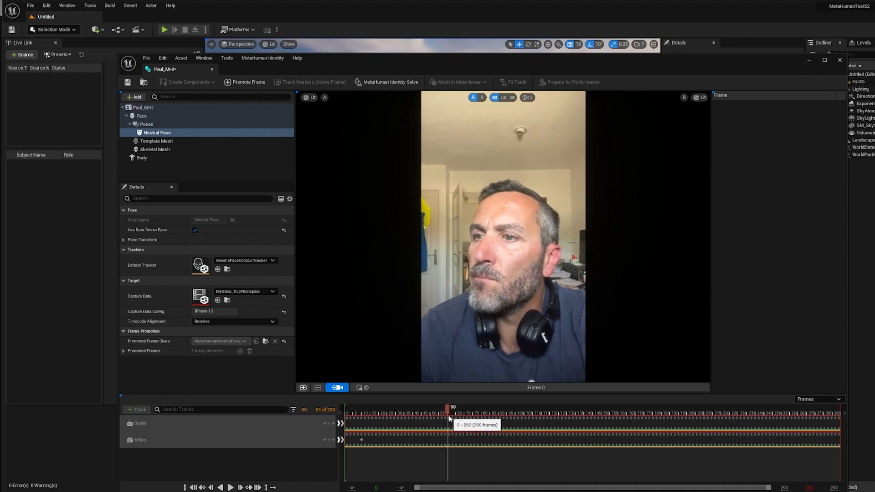
left_click(303, 387)
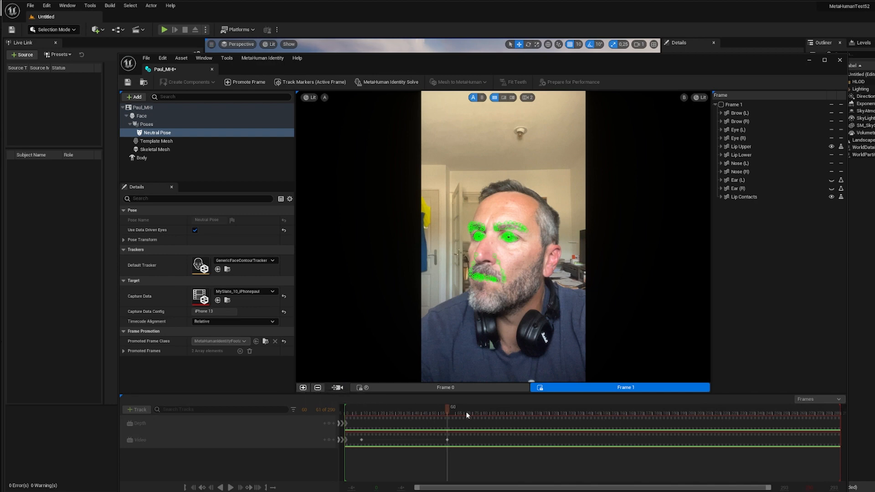
Promote frame 136, where the head is turned to the opposite side, and run the MetaHuman Identity Solve
left_click(338, 388)
left_click_drag(459, 414, 578, 415)
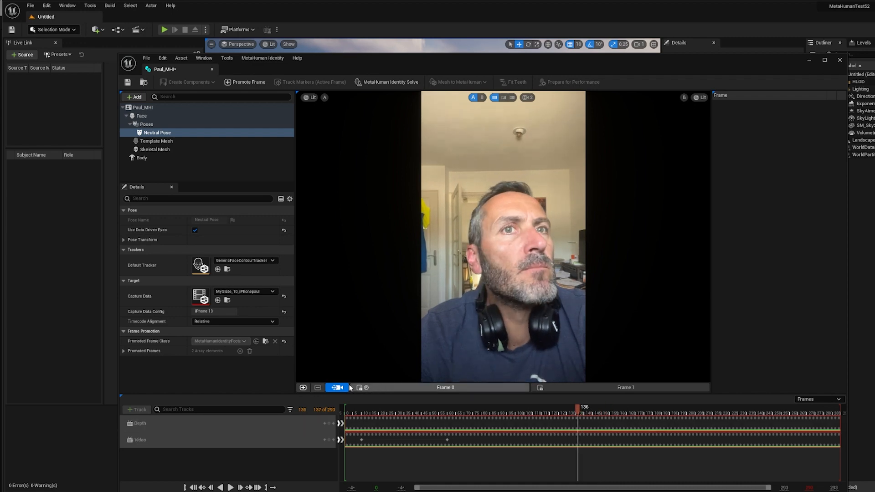
left_click(303, 388)
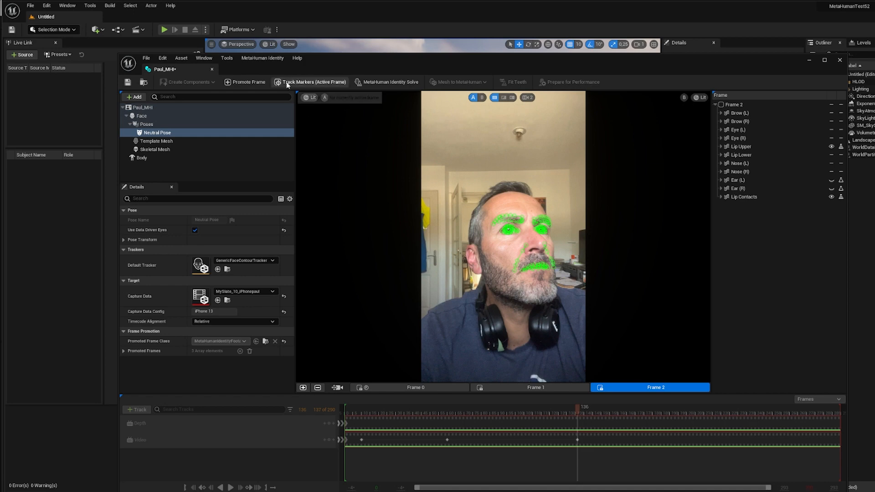
left_click(385, 83)
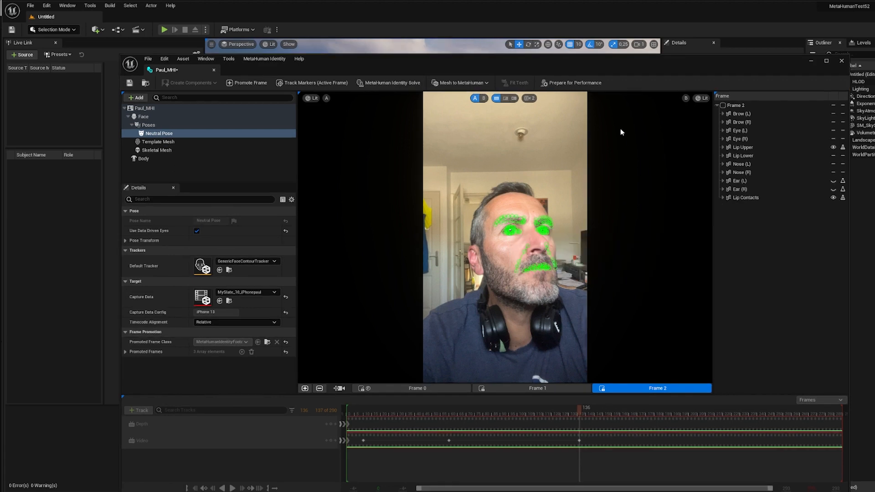
Add a Teeth Pose to the identity and promote frame 218, showing the clenched teeth, as its front view
left_click(136, 98)
mouse_move(142, 126)
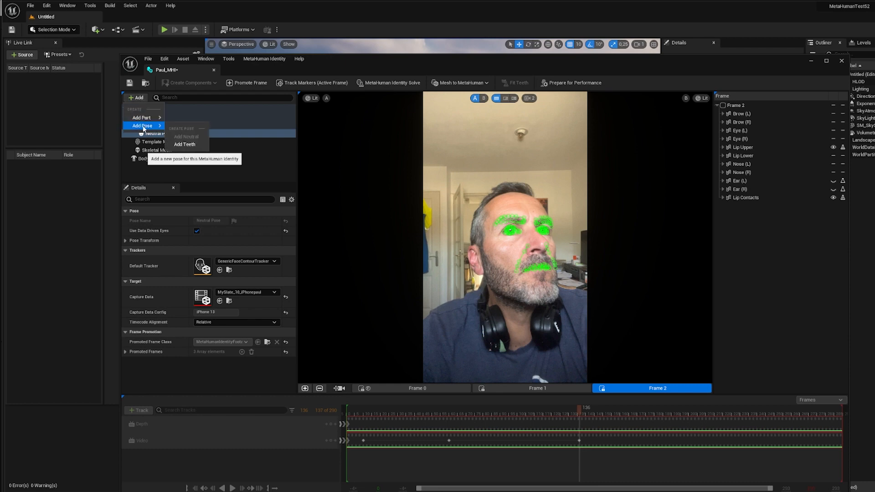
left_click(184, 144)
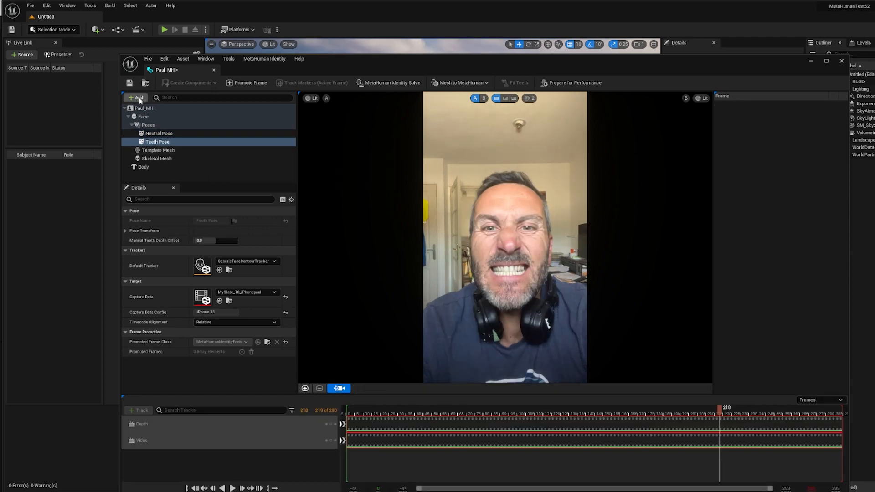
left_click(304, 388)
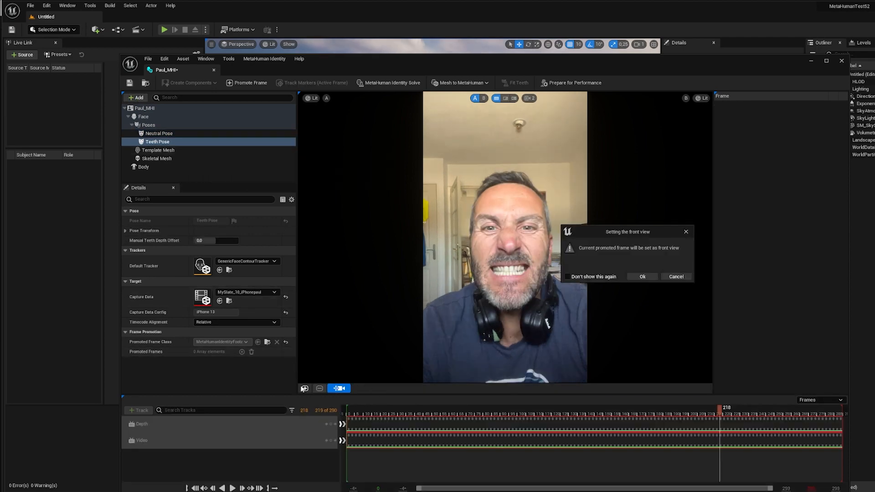
left_click(641, 277)
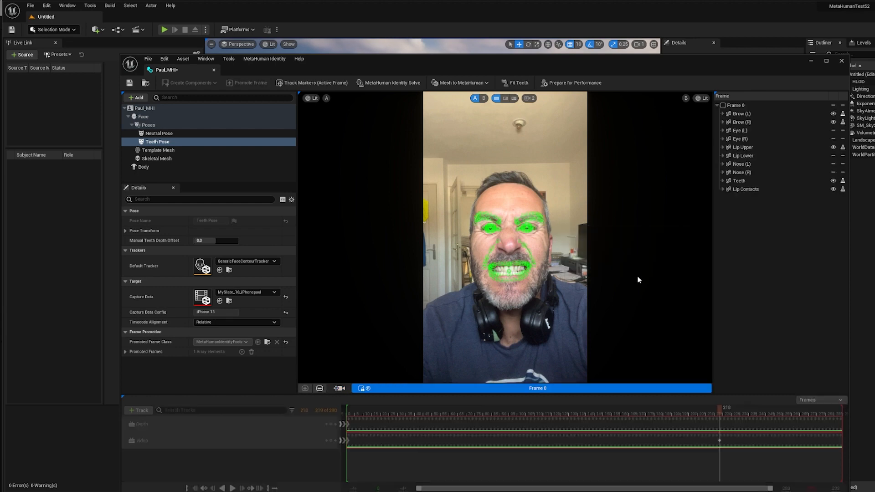
Check the mouth markers on the promoted teeth frame and run the MetaHuman Identity Solve again
scroll(497, 280, "up", 4)
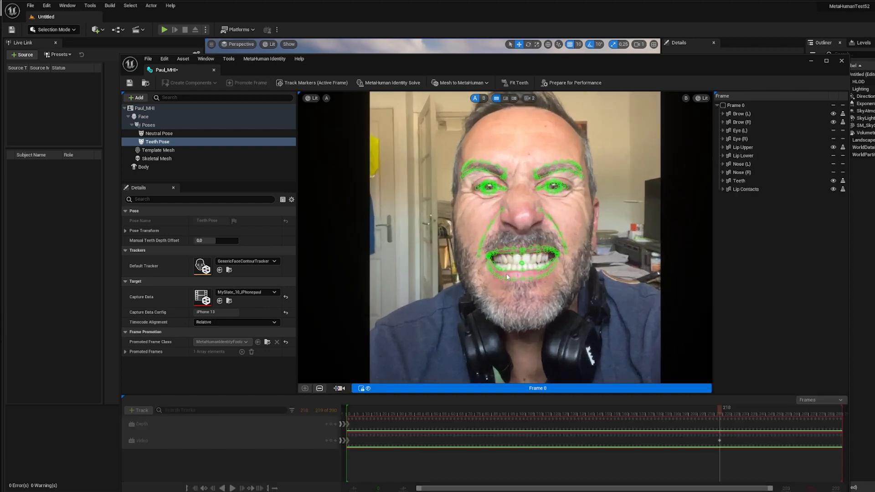
scroll(509, 281, "down", 3)
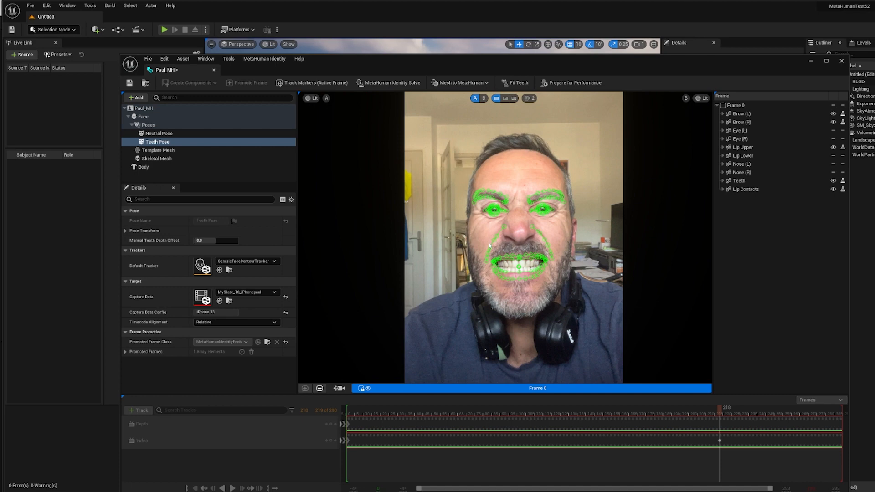
left_click(386, 84)
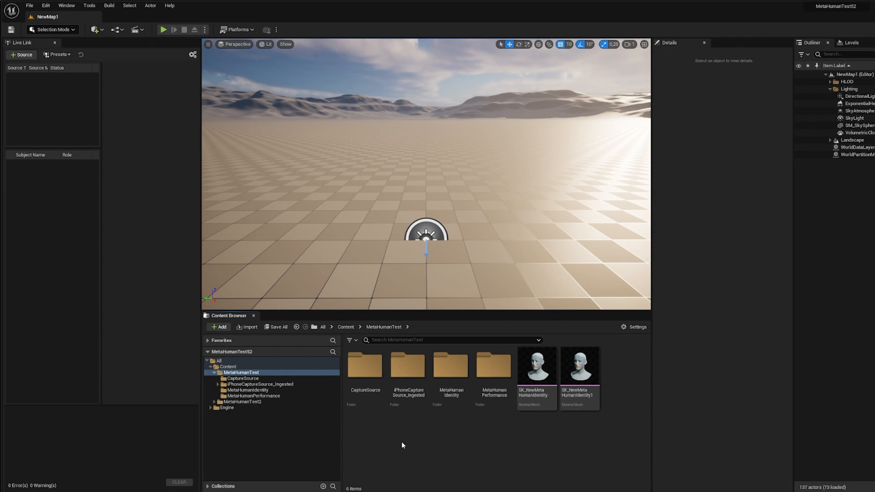
Create a MetaHuman Performance asset named myFirstMHP in the MetaHumanPerformance folder
left_click(241, 373)
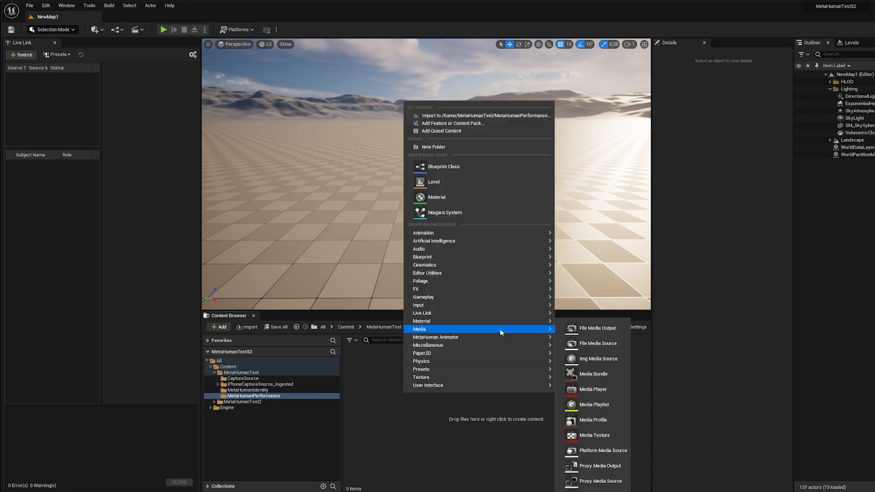
mouse_move(501, 337)
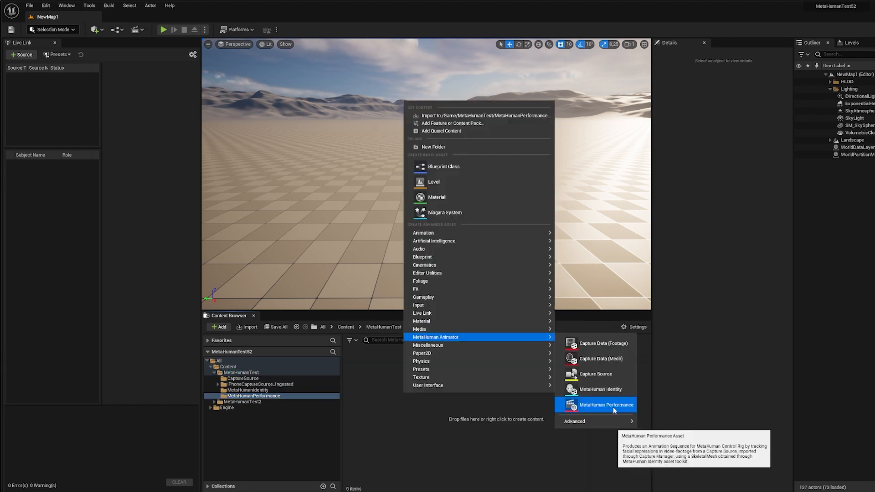
left_click(613, 407)
type("m")
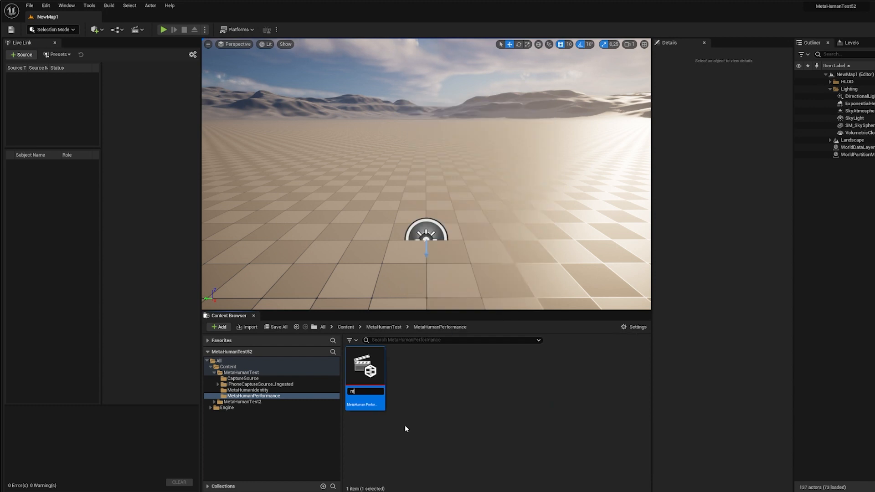
type("yFirstMHP")
key("Return")
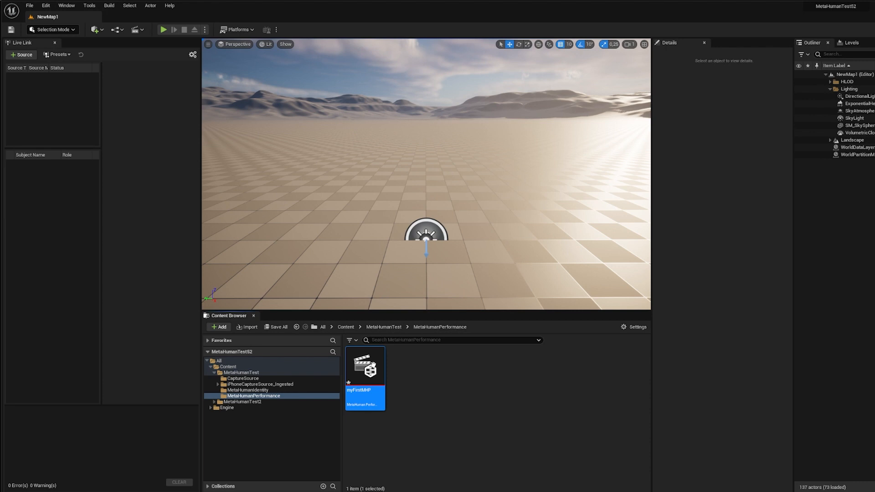
Open the myFirstMHP performance, use the MySlate_10 iPhone footage as its capture data and assign the existing MetaHuman Identity
double_click(367, 367)
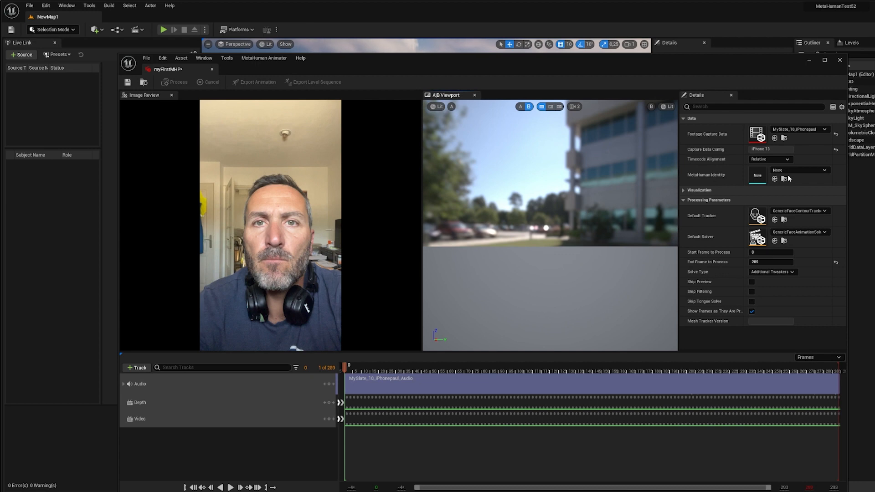
left_click(813, 171)
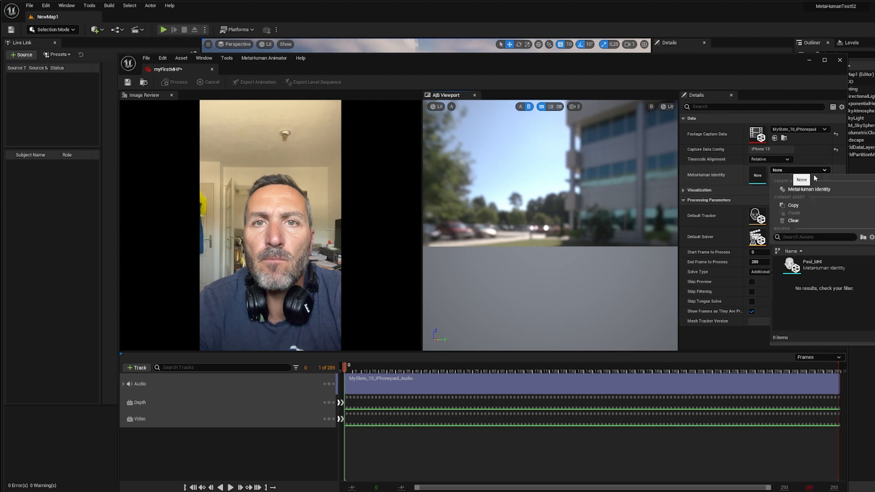
left_click(820, 265)
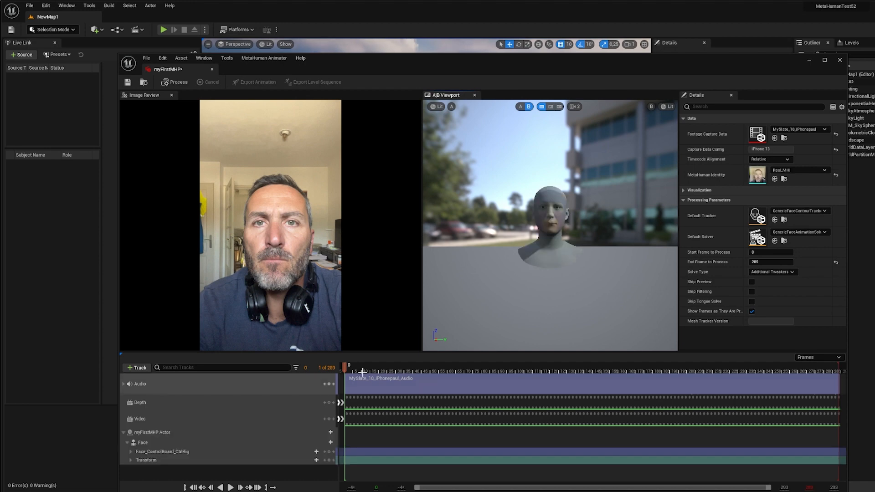
Set the performance's processing range to start at frame 20 and end at frame 80, and process it
left_click(759, 252)
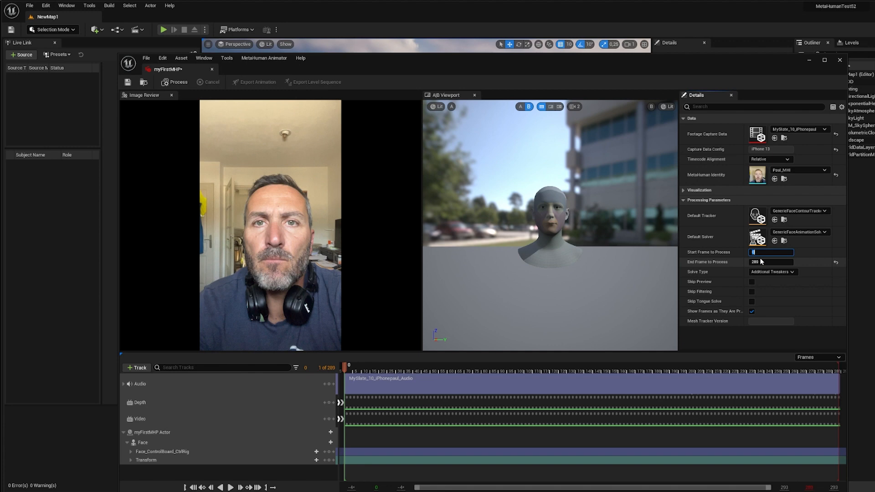
type("20")
key("Tab")
type("80")
key("Return")
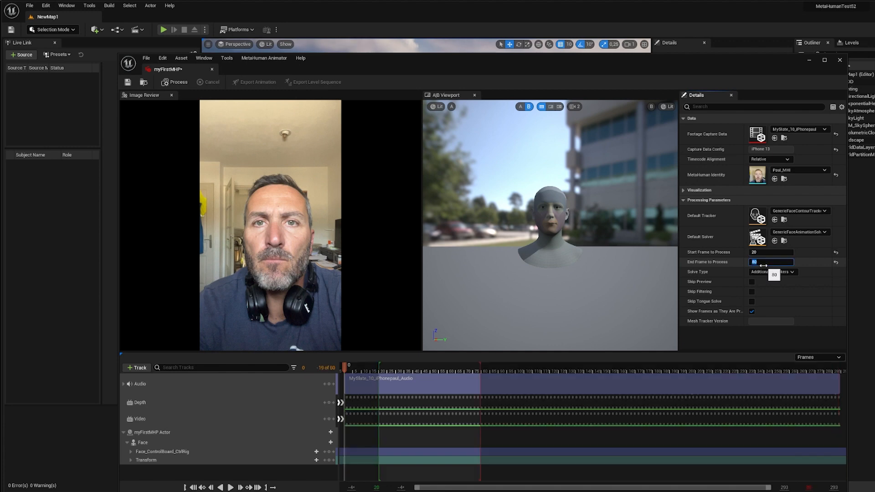
left_click(175, 83)
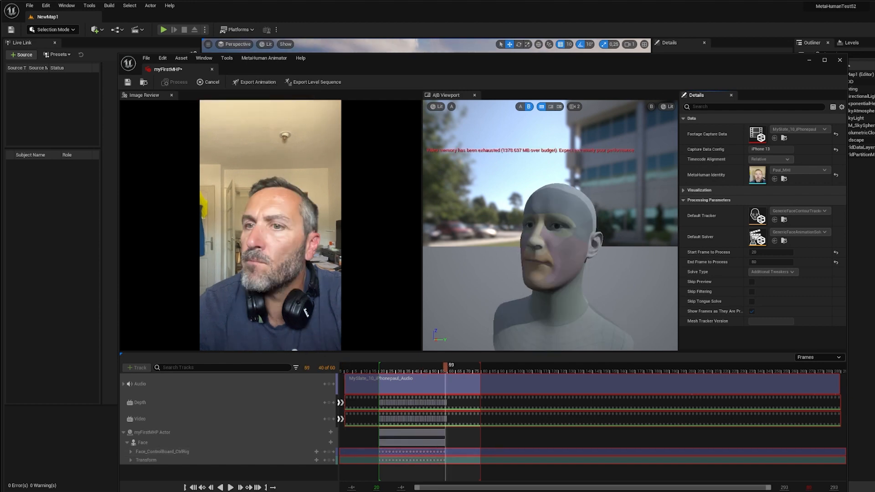
Export the processed animation as AS_myFirstMHP into the MetaHumanPerformance folder, targeting the identity's skeletal mesh over the processing range
left_click(256, 82)
left_click(468, 209)
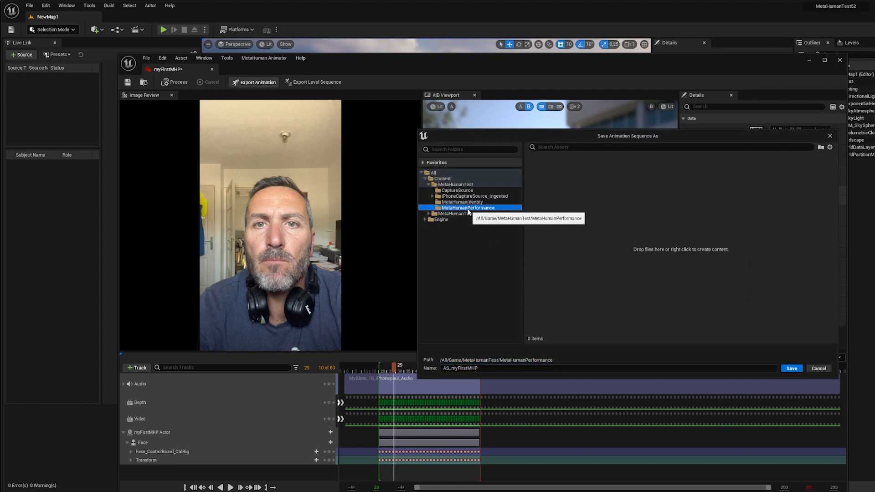
left_click(483, 366)
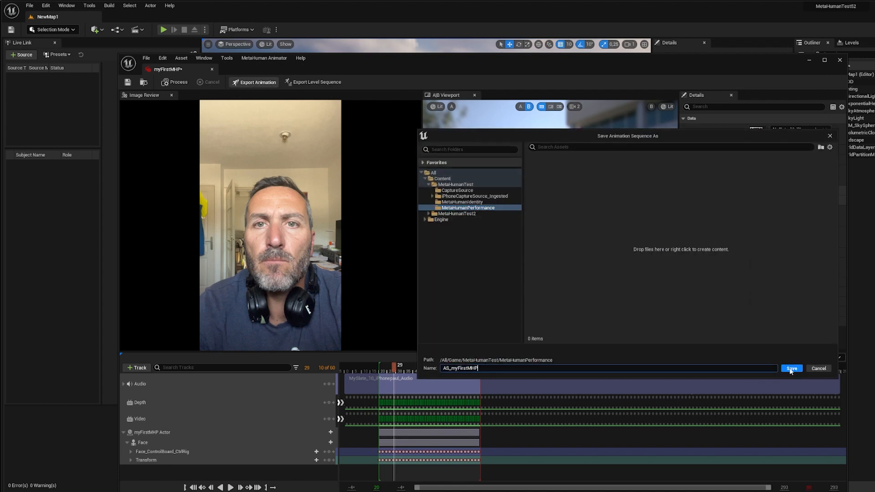
left_click(785, 369)
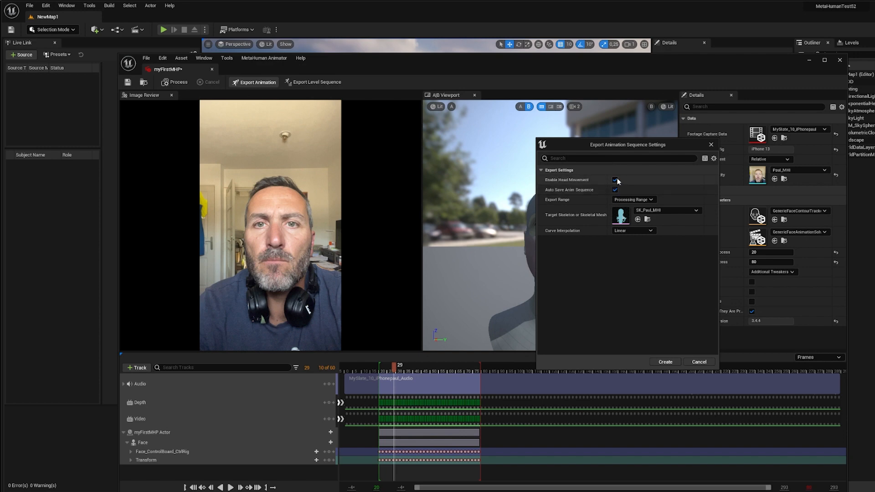
left_click(683, 211)
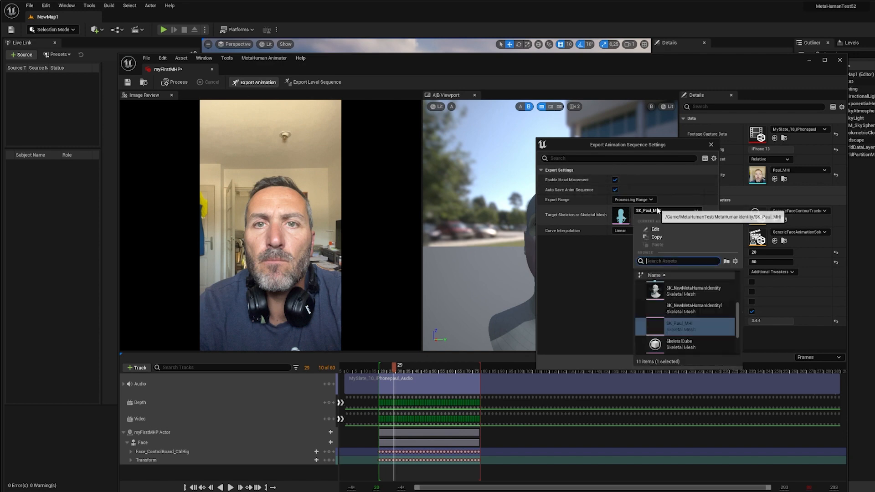
left_click(683, 211)
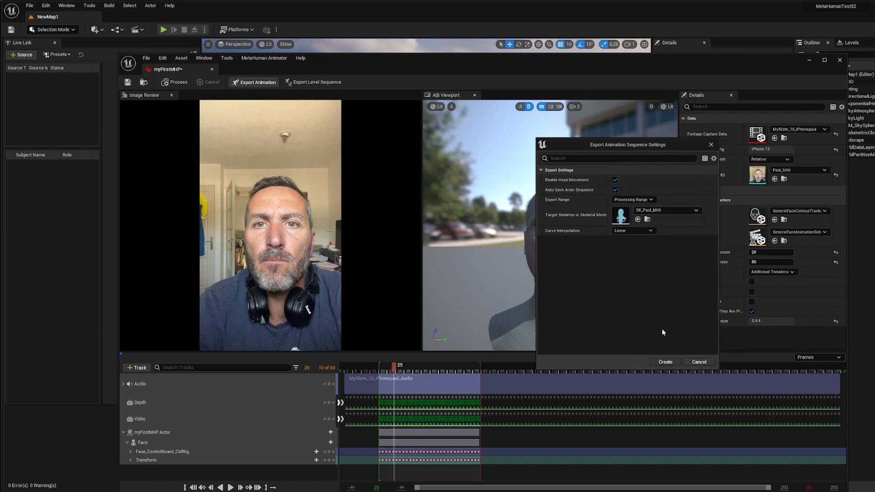
left_click(661, 360)
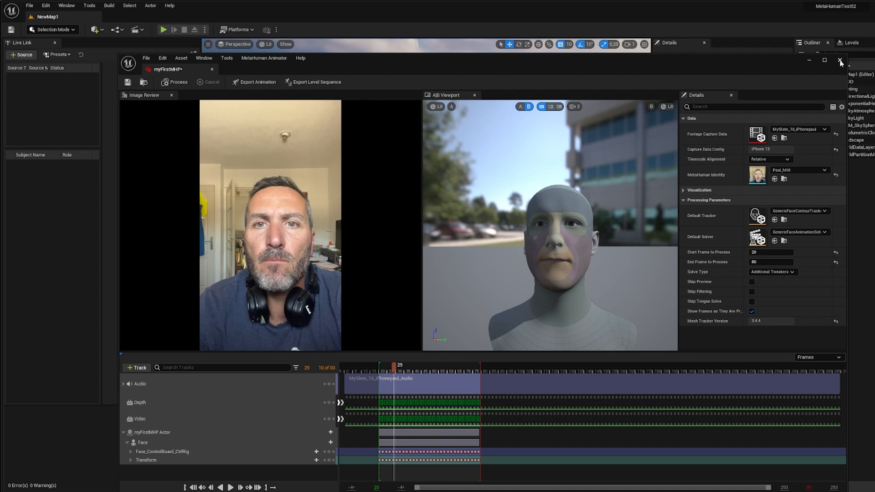
Close the performance editor and preview the exported AS_myFirstMHP animation sequence on the head mesh
left_click(840, 62)
left_click(498, 375)
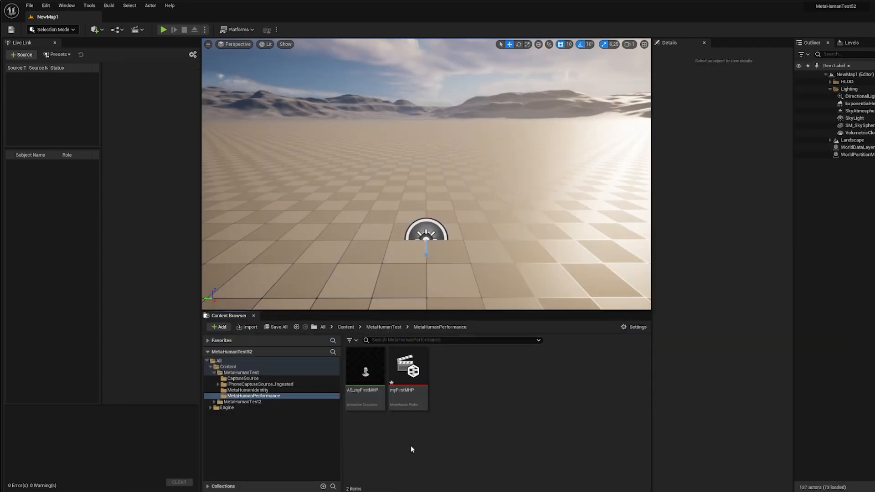
double_click(364, 371)
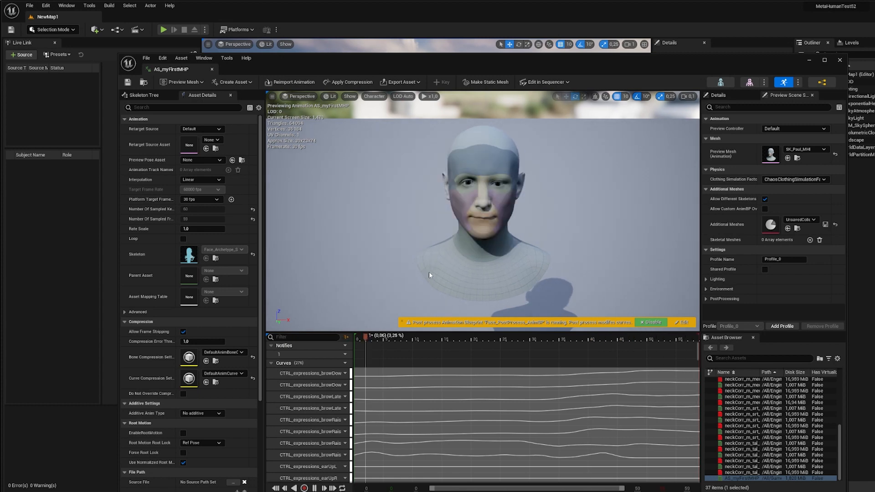
left_click_drag(435, 270, 424, 264)
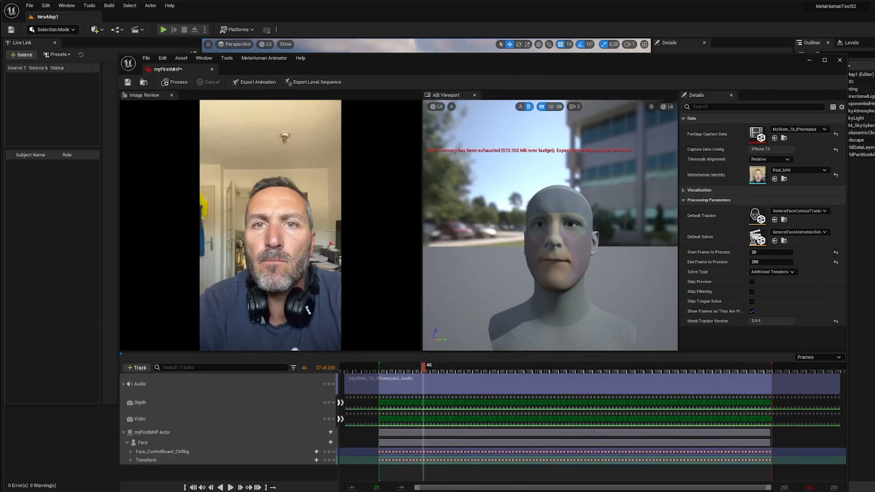
Scrub through the performance processed over frames 20 to 250, export it as the animation sequence AS_SecondMHP and open that sequence
left_click_drag(491, 371, 730, 371)
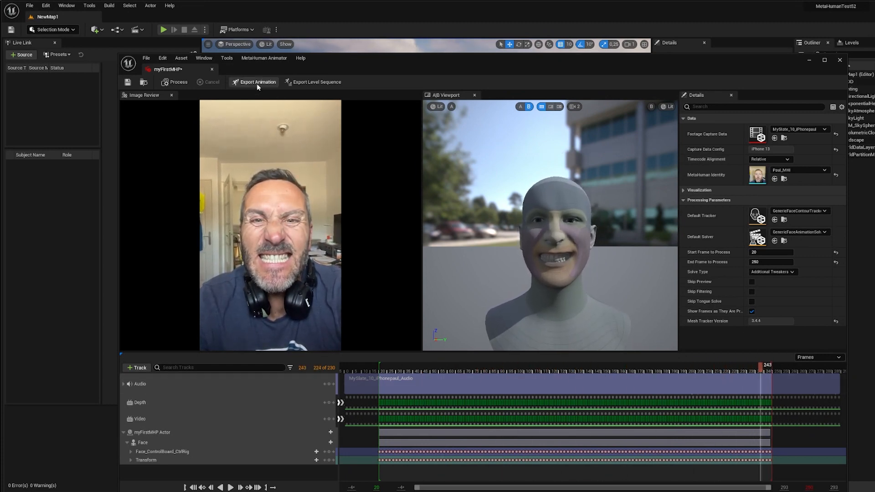
left_click(255, 82)
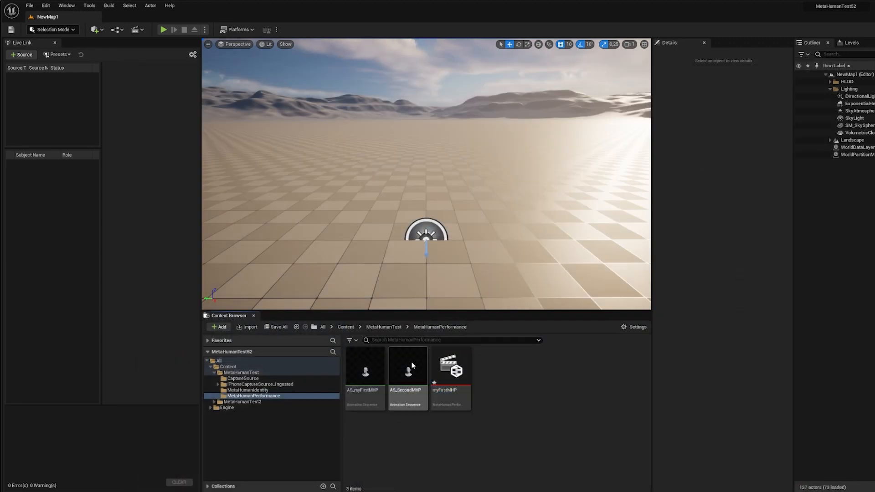
double_click(412, 365)
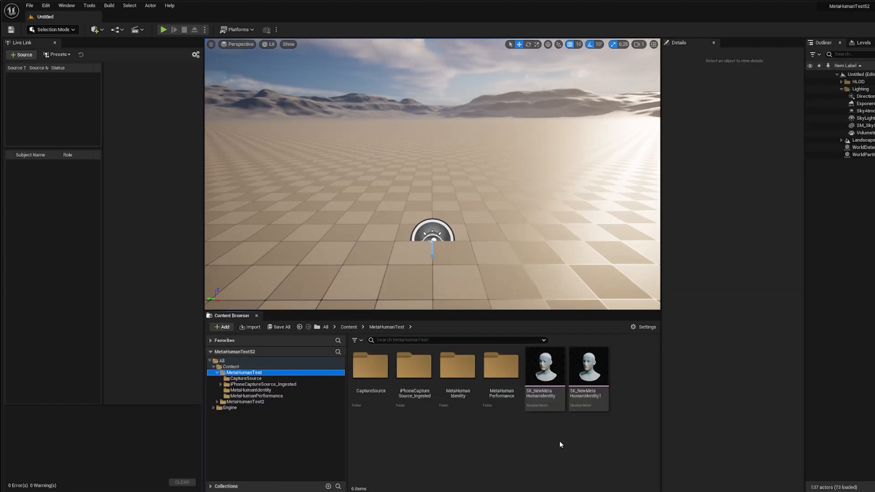
Review the CaptureSource, iPhoneCaptureSource_Ingested, MetaHumanIdentity and MetaHumanPerformance folders and the assets each one holds
left_click(231, 367)
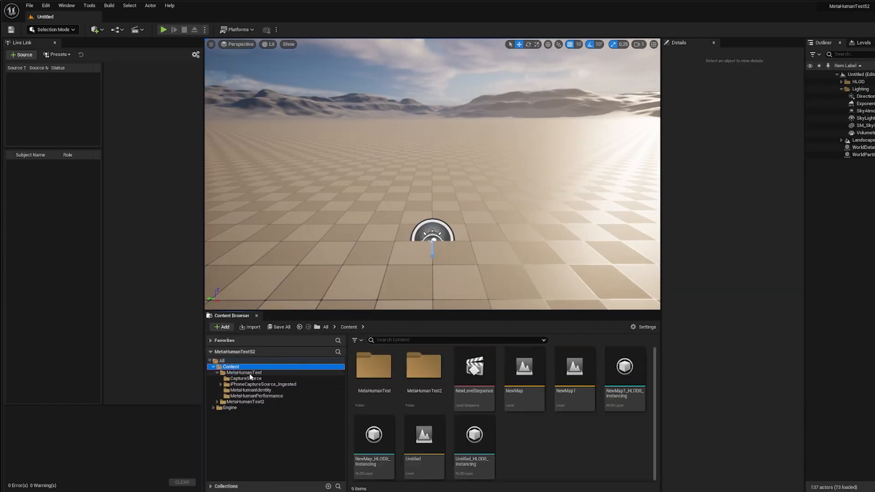
left_click(249, 373)
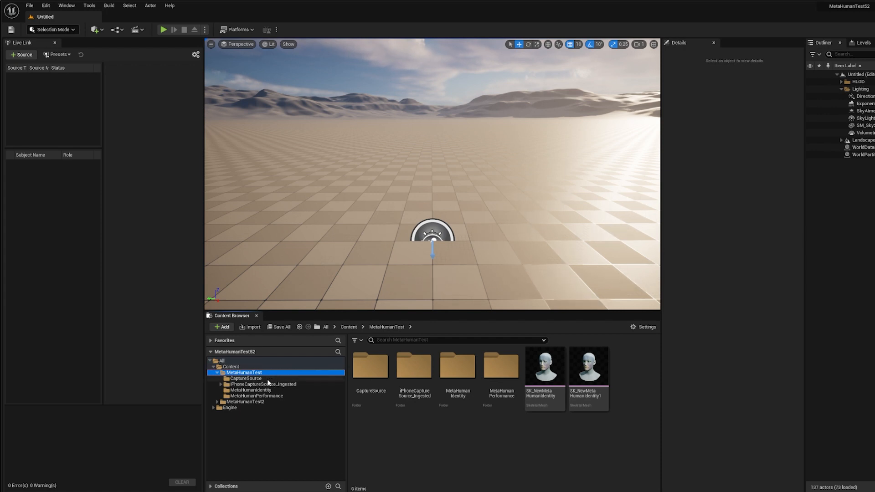
left_click(267, 380)
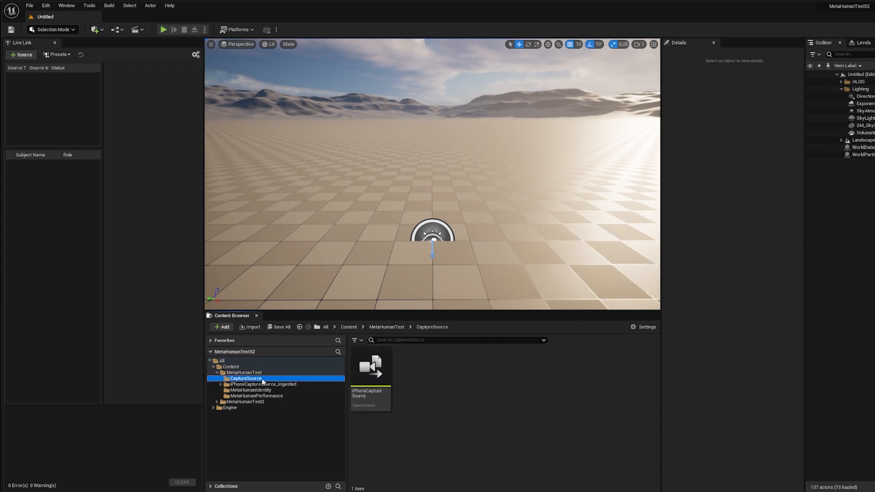
left_click(370, 374)
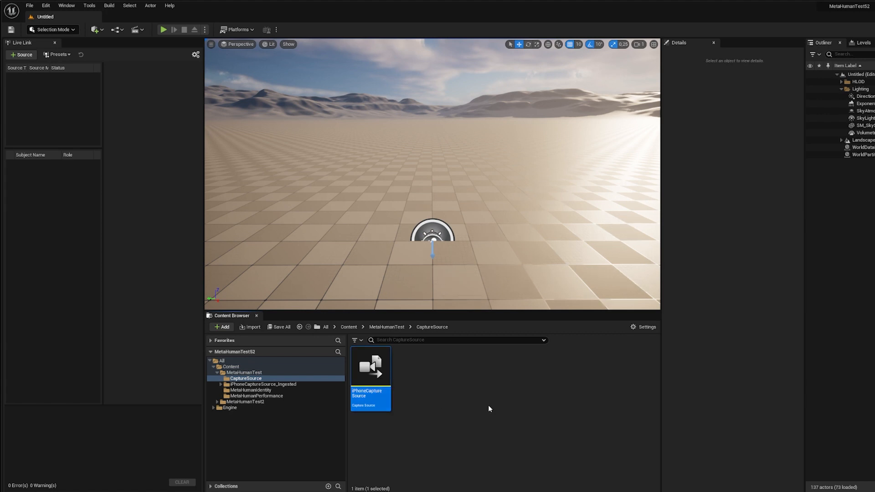
left_click(278, 385)
left_click(417, 371)
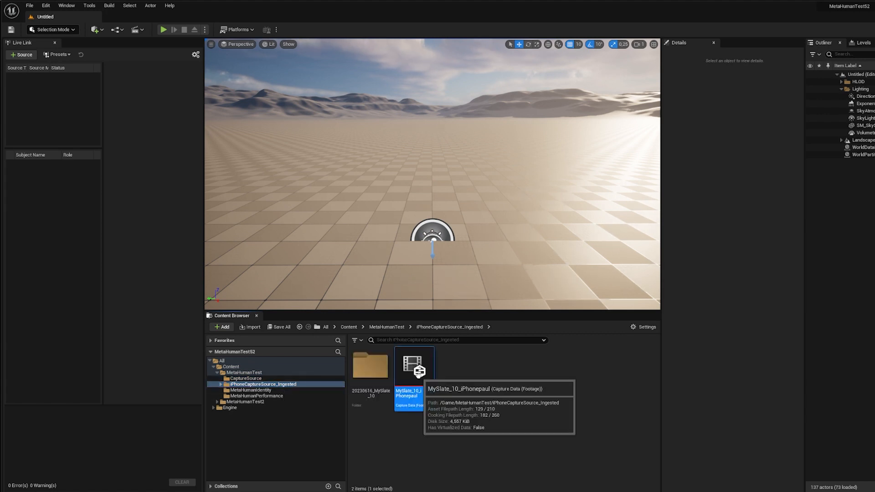
left_click(253, 390)
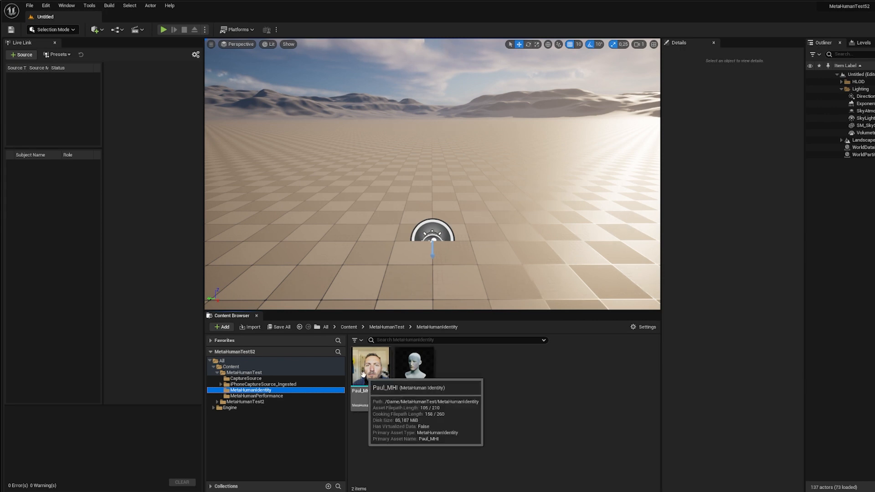
left_click(425, 371)
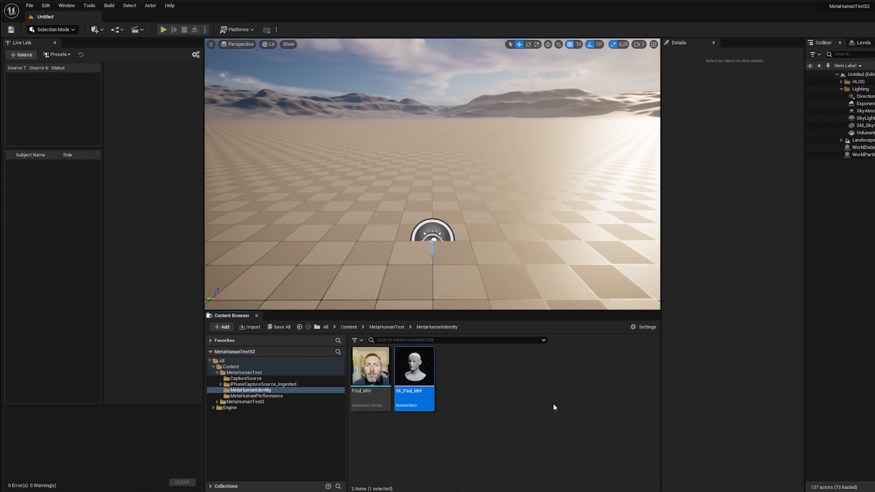
left_click(275, 397)
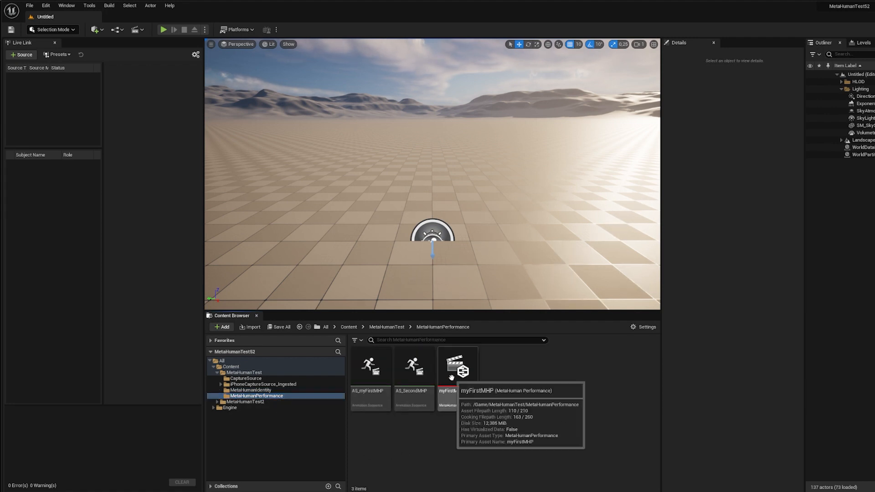
left_click(451, 377)
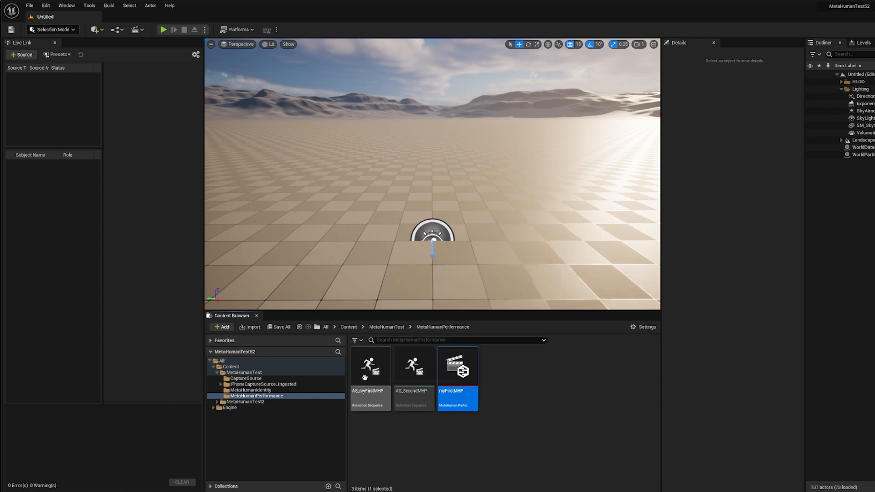
left_click(413, 442)
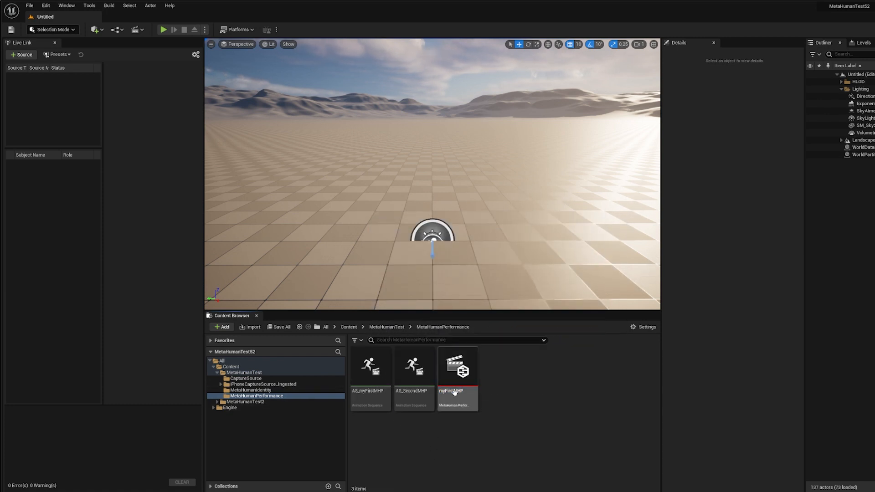
left_click(424, 366)
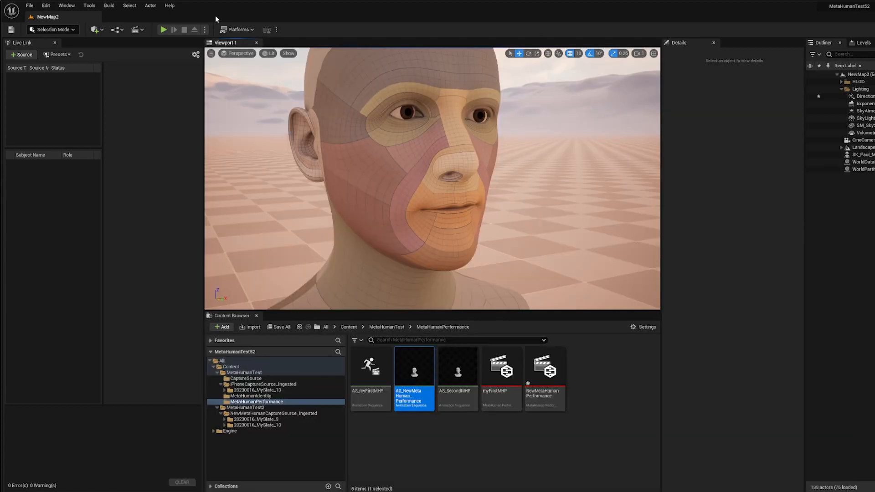
Play the NewMap2 level to preview the facial animation on the head mesh placed in the scene
left_click(178, 29)
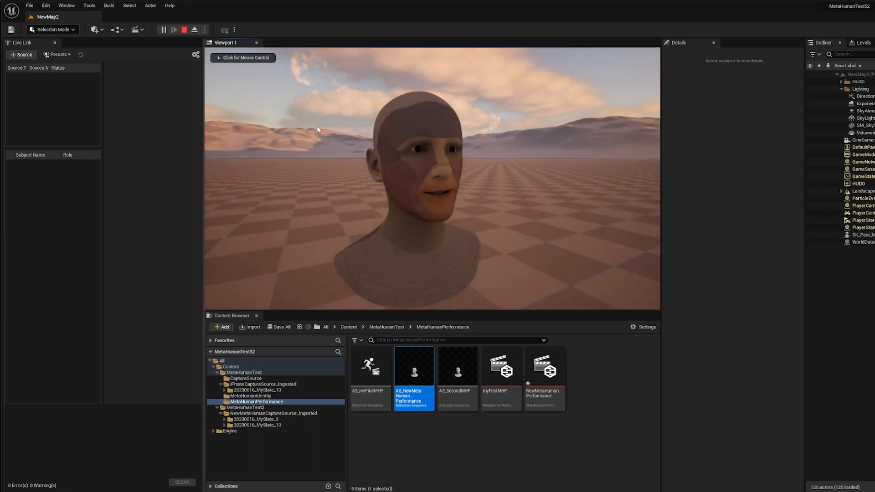
left_click(397, 206)
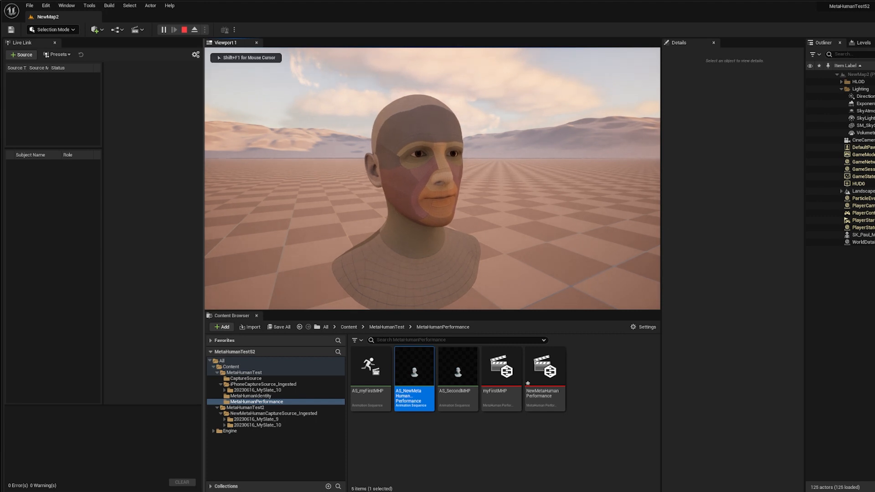